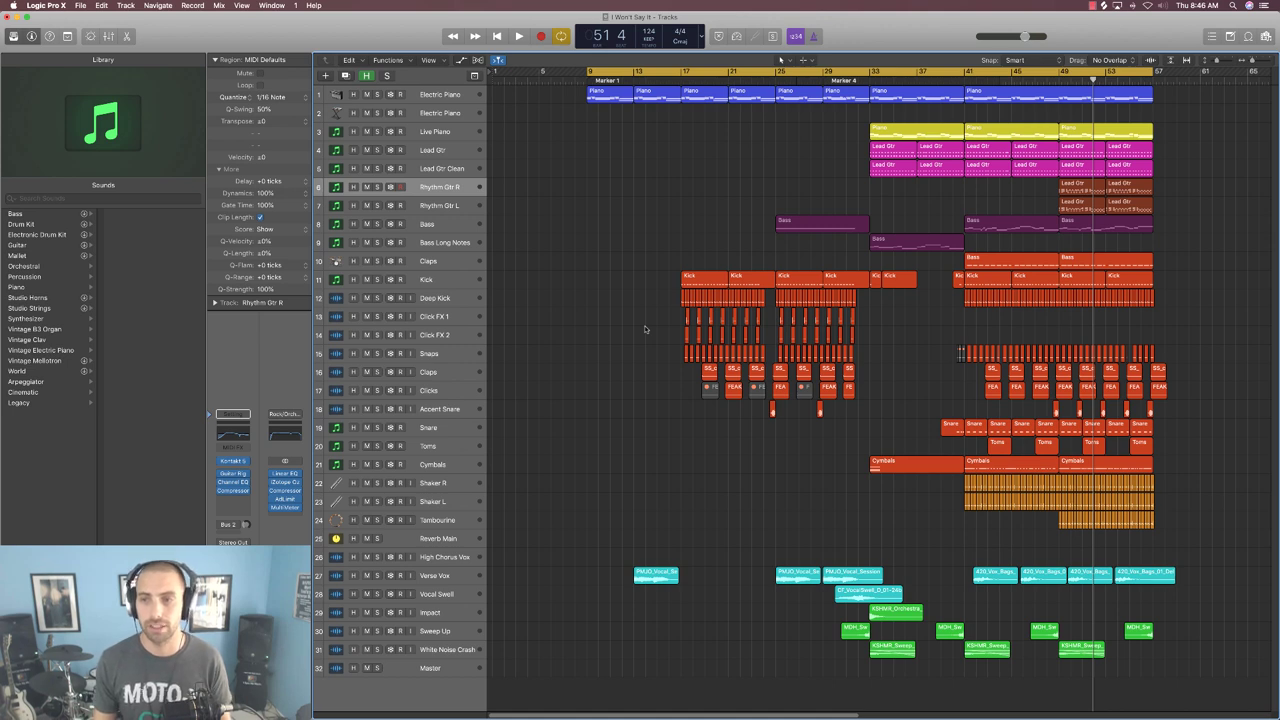
# - Play the full 'I Won't Say It' mix from bar 9 and stop near bar 10
pyautogui.press('space')
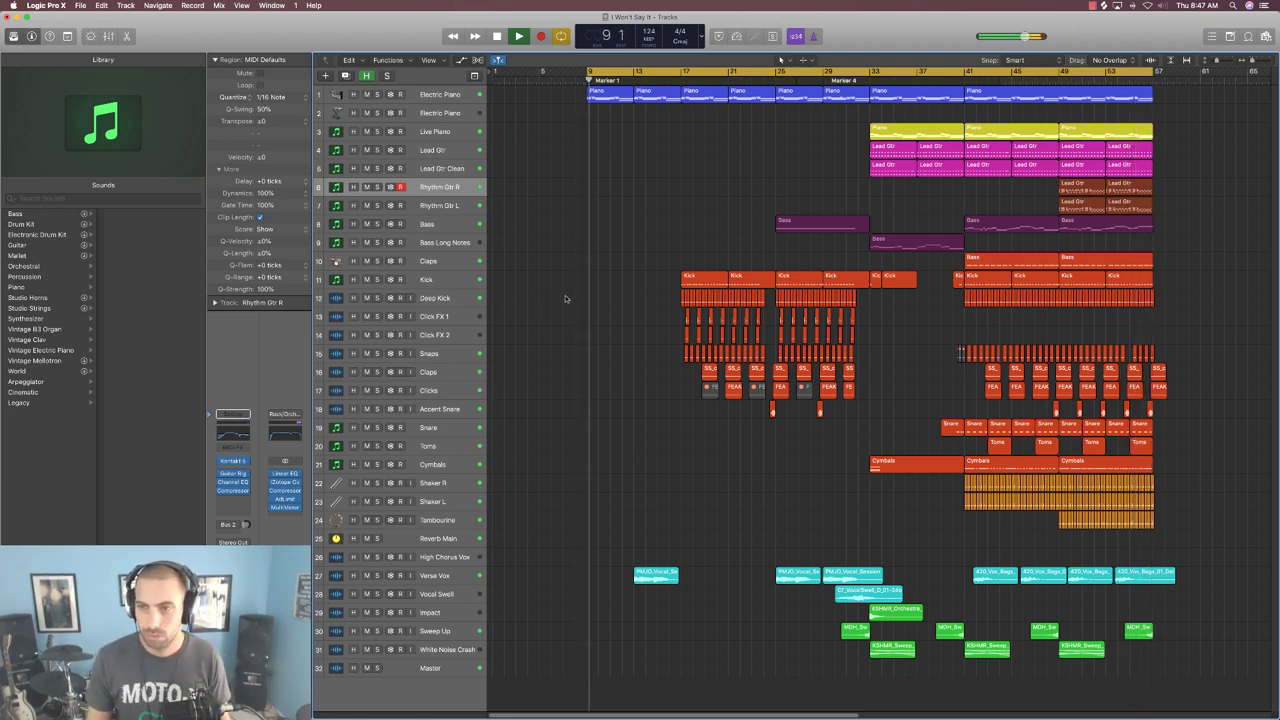
pyautogui.press('space')
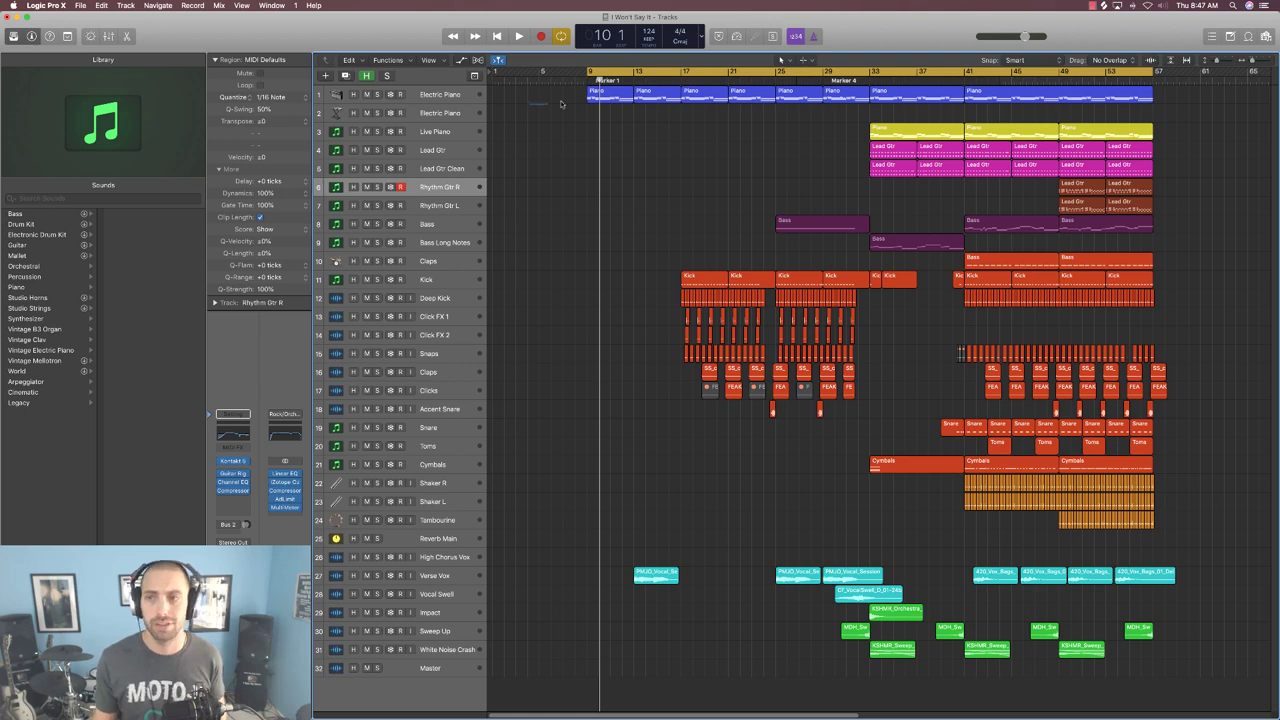
# - Solo the Electric Piano on track 1, play it alone from bar 9, then unsolo and stop
pyautogui.click(592, 96)
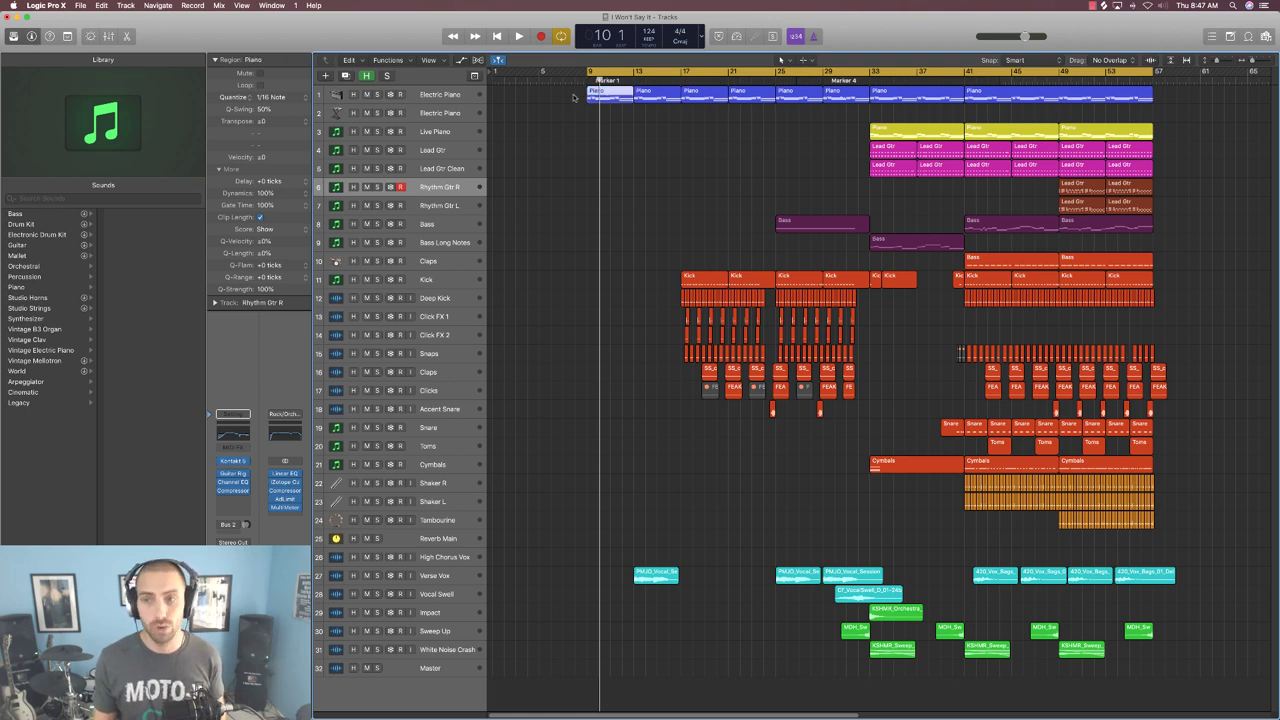
pyautogui.click(377, 94)
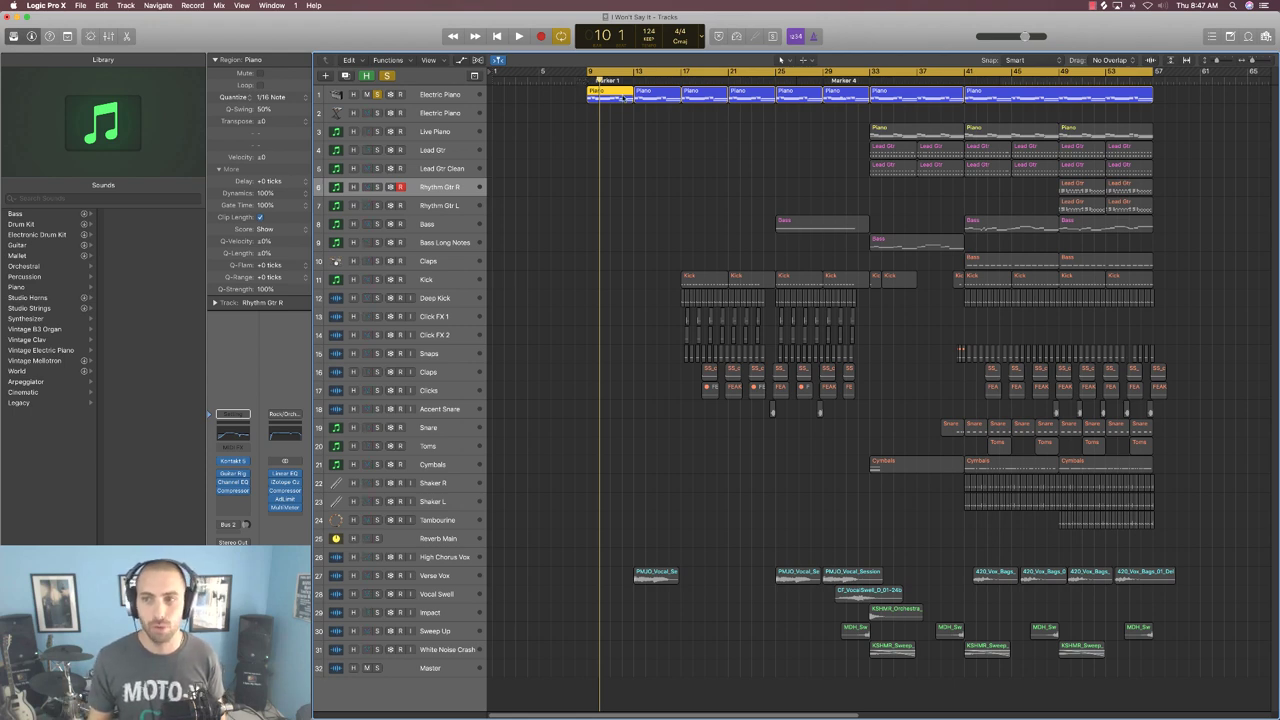
pyautogui.press('space')
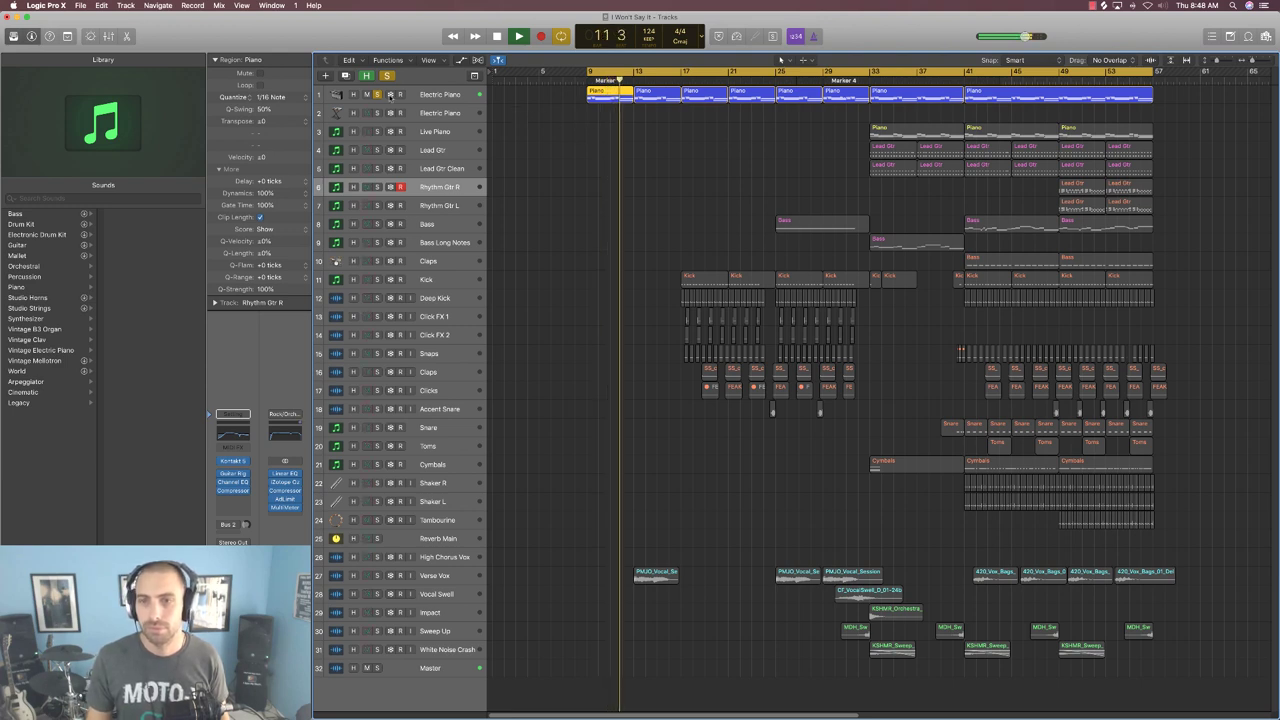
pyautogui.click(378, 94)
pyautogui.press('space')
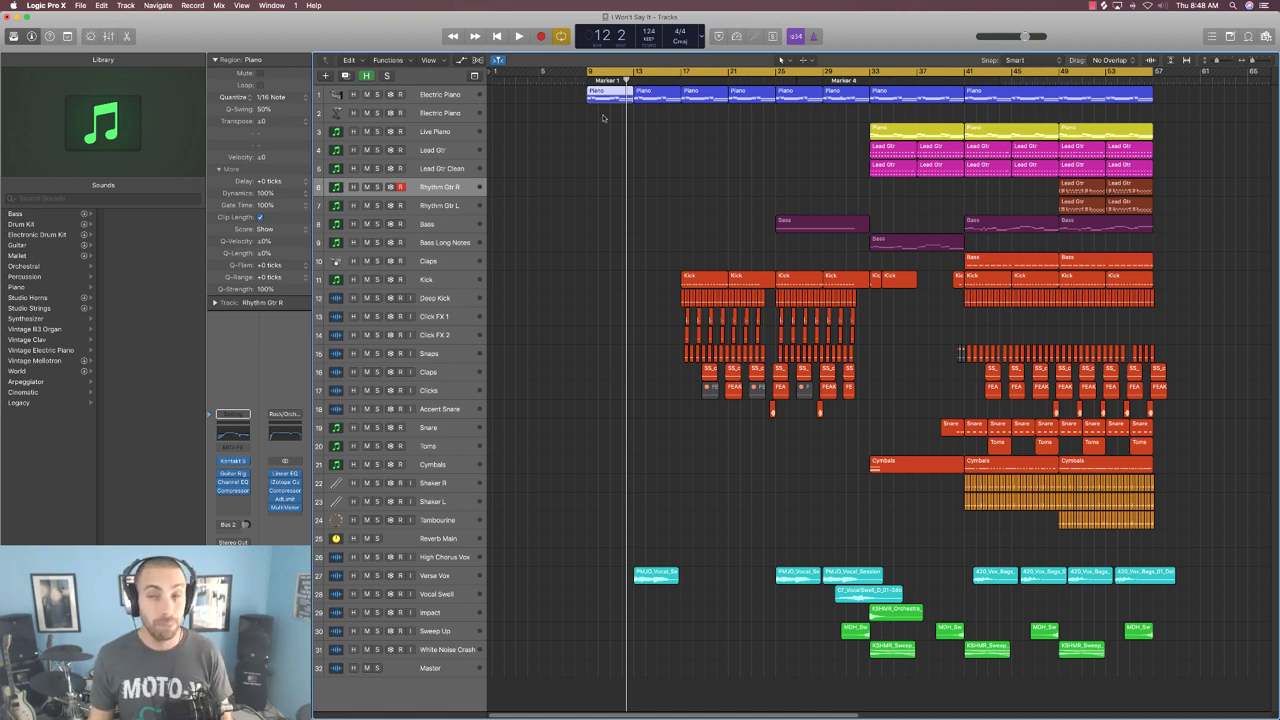
pyautogui.keyDown('shift'); pyautogui.click(652, 96); pyautogui.keyUp('shift')
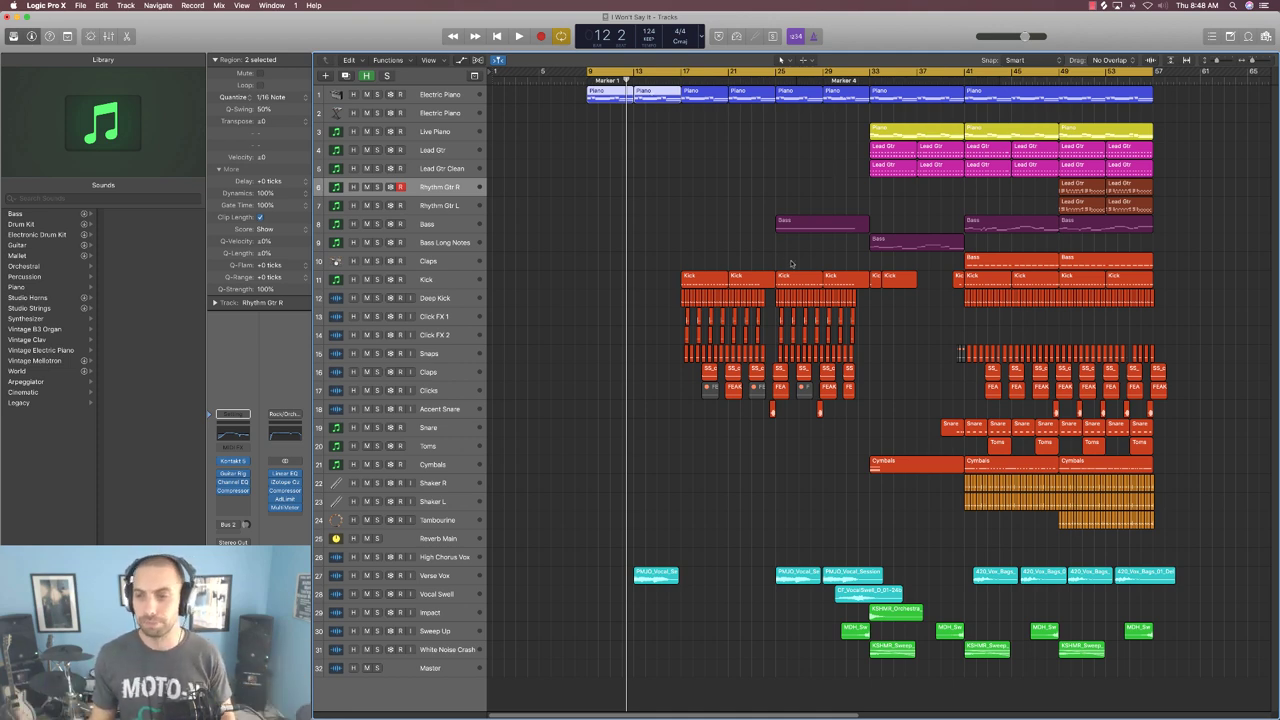
pyautogui.click(527, 356)
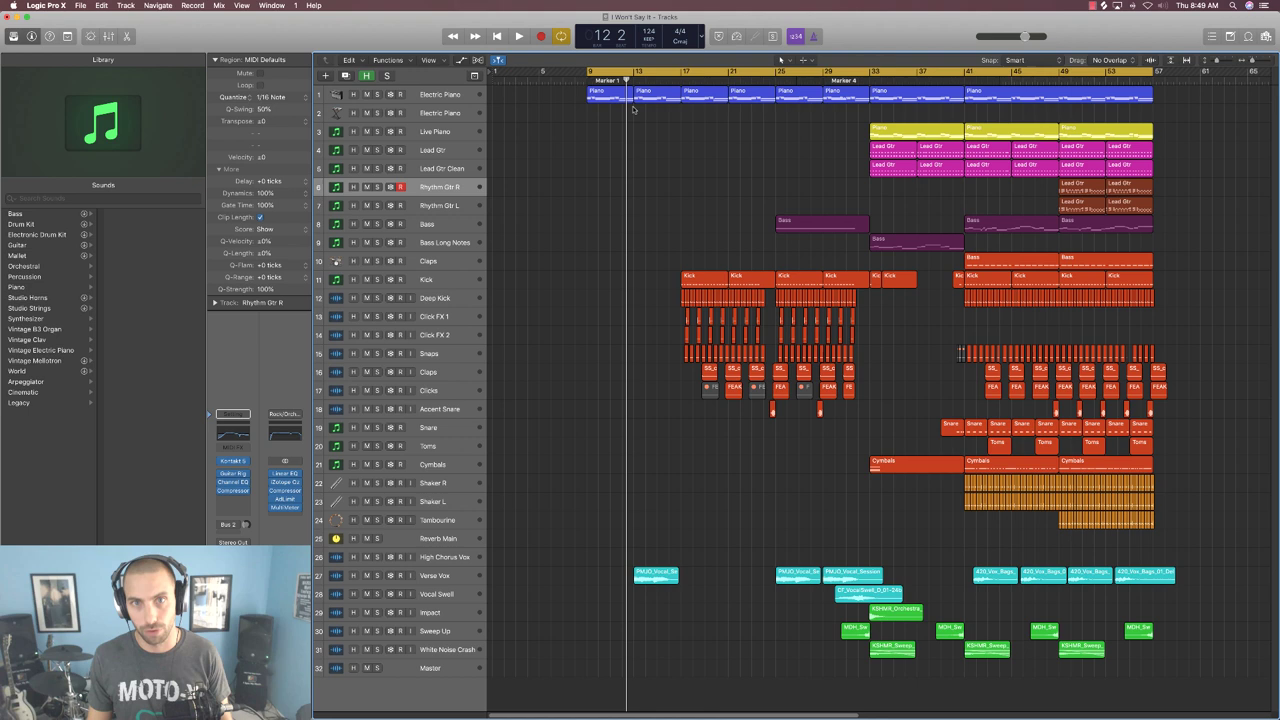
# - Solo Verse Vox with Electric Piano and play from bar 12, then clear solos and stop
pyautogui.click(451, 579)
pyautogui.click(377, 576)
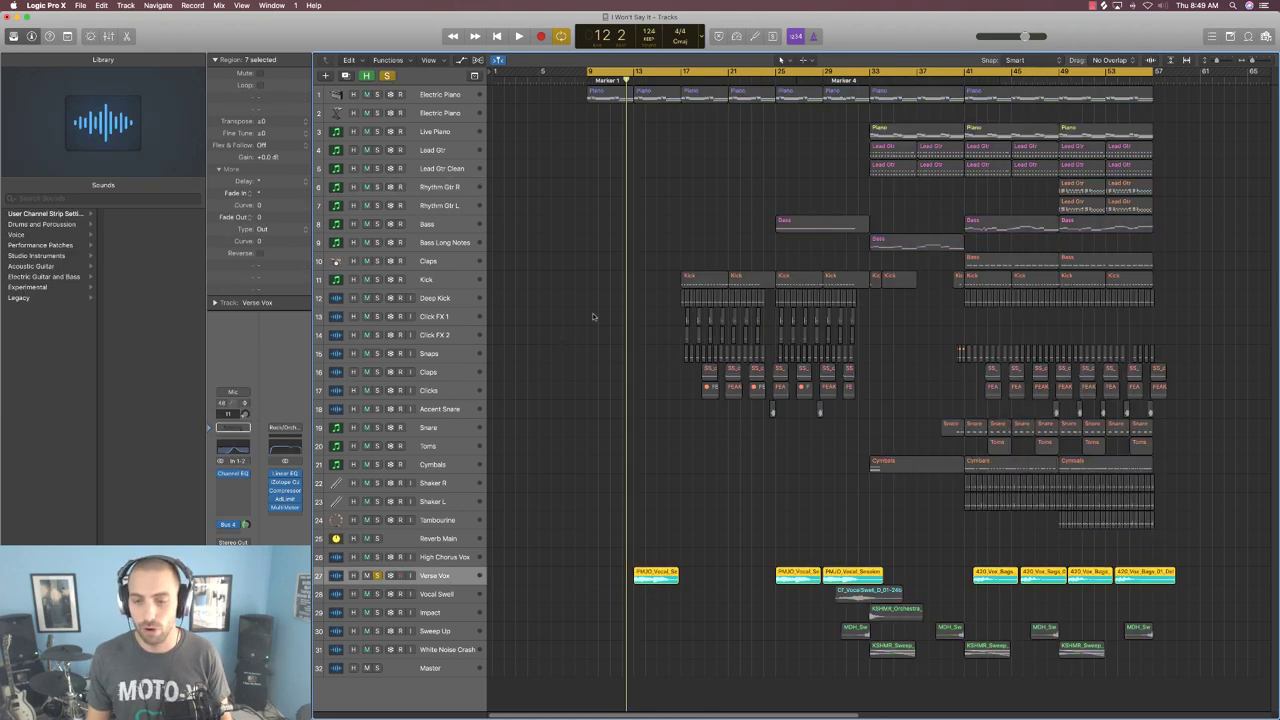
pyautogui.click(378, 94)
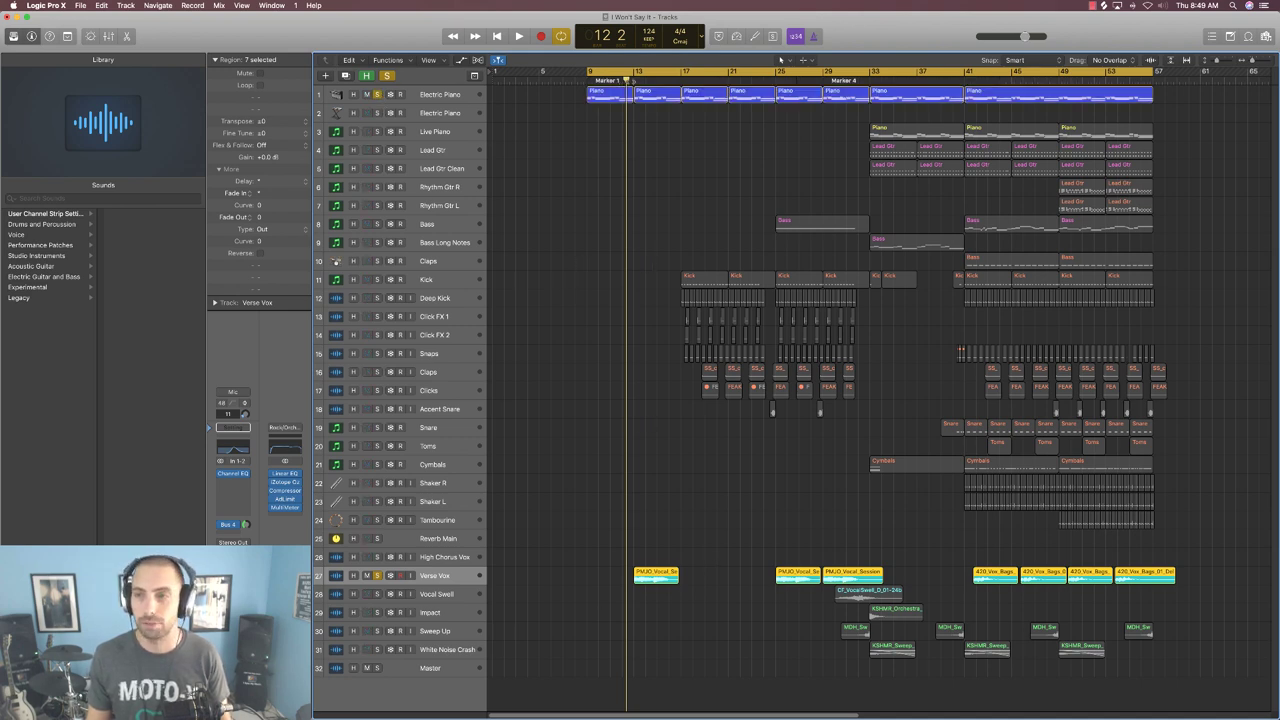
pyautogui.press('space')
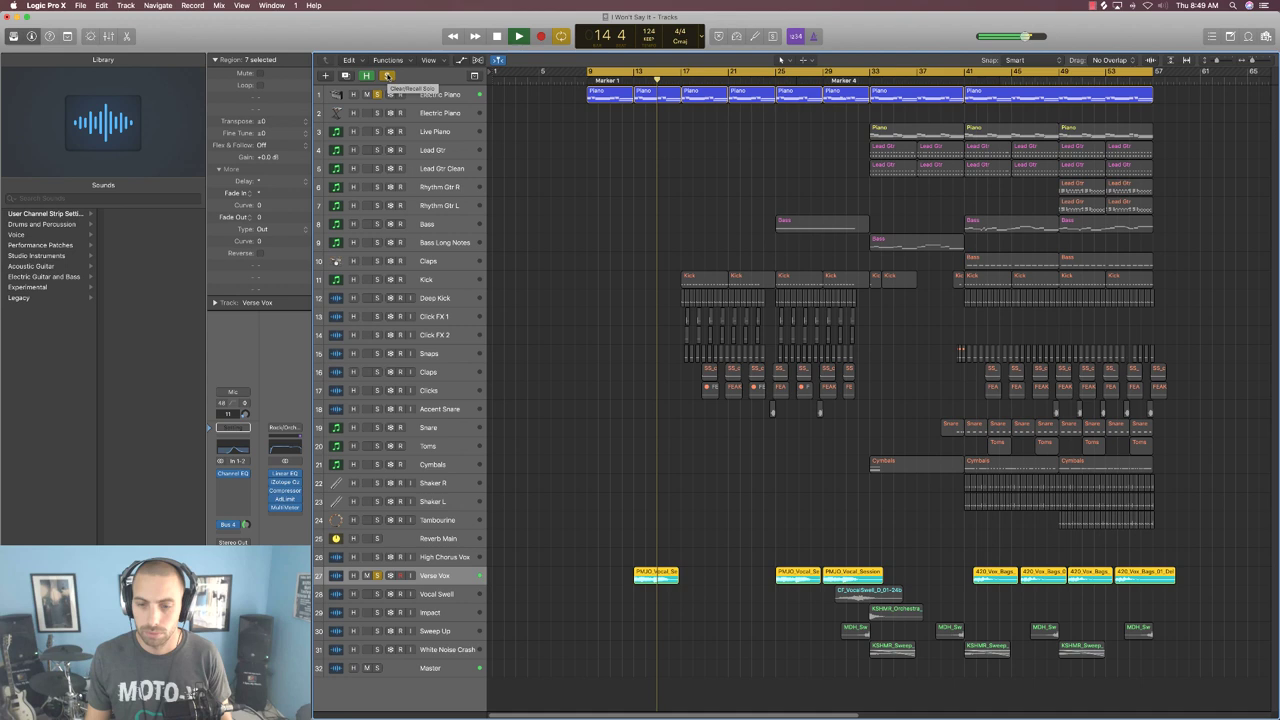
pyautogui.click(388, 76)
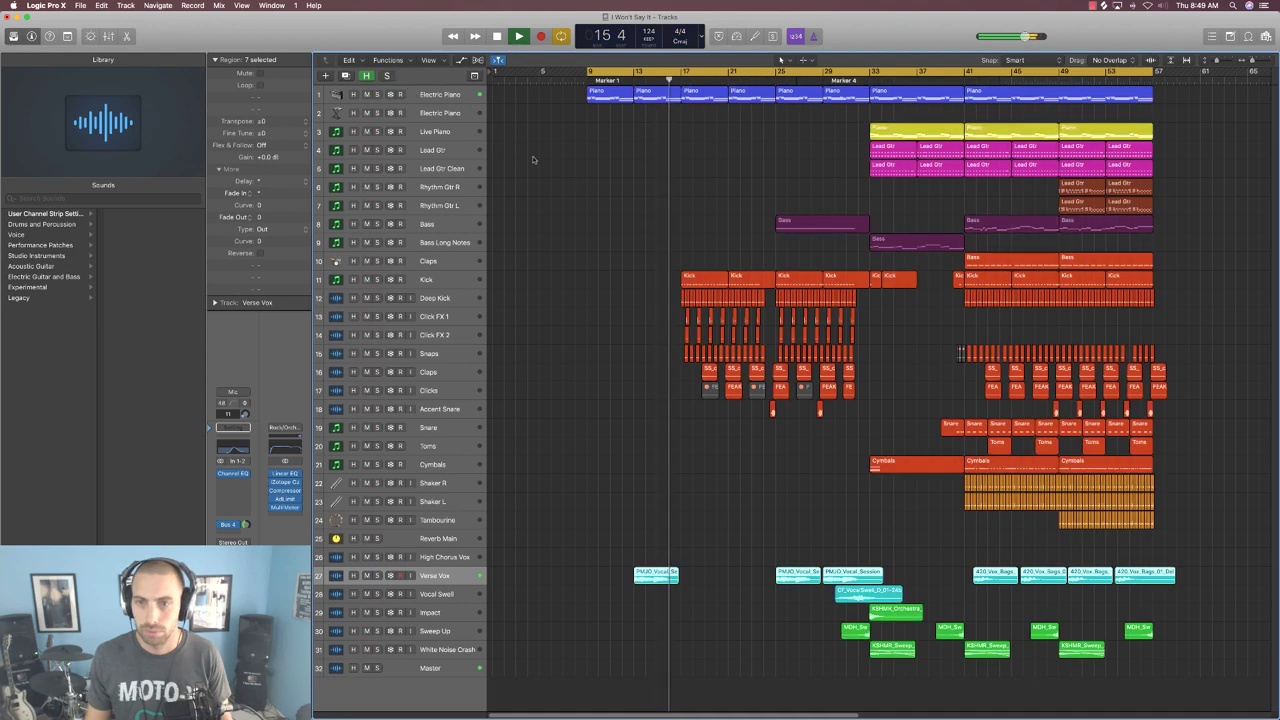
pyautogui.click(620, 233)
pyautogui.press('space')
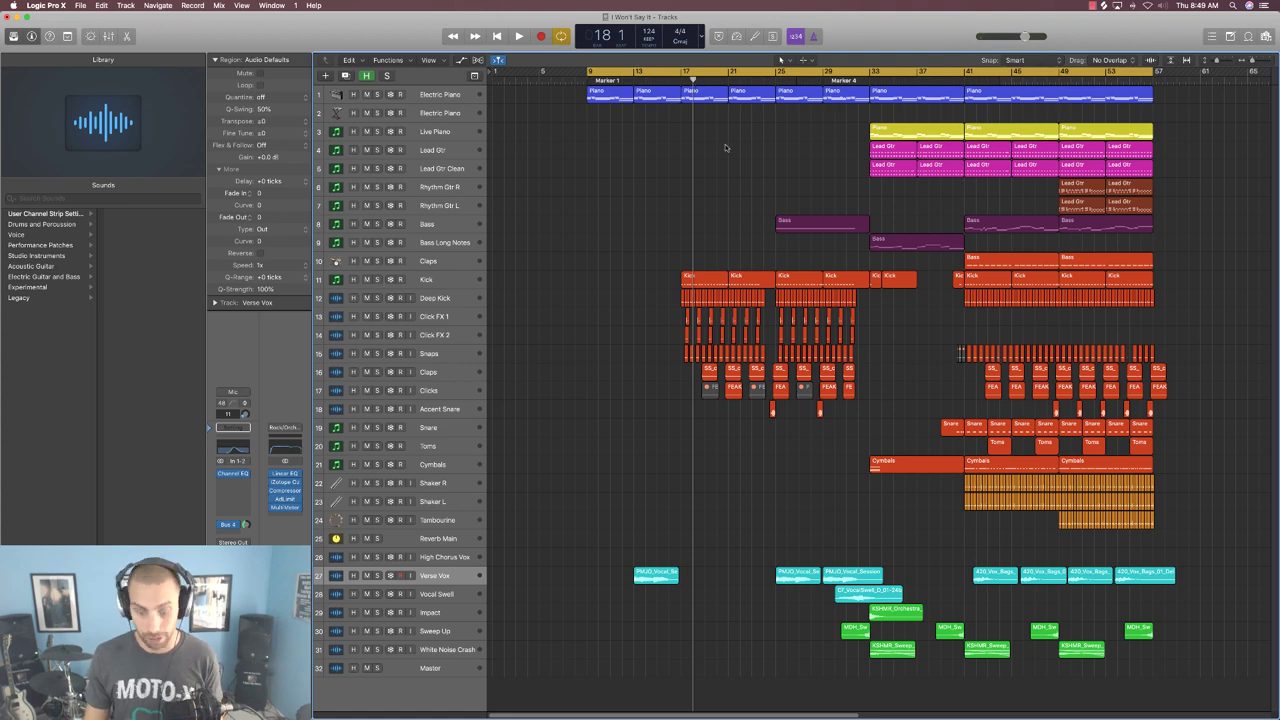
# - Solo the percussion tracks from Kick down to Clicks and play them from bar 16
pyautogui.scroll(3, 720, 147)
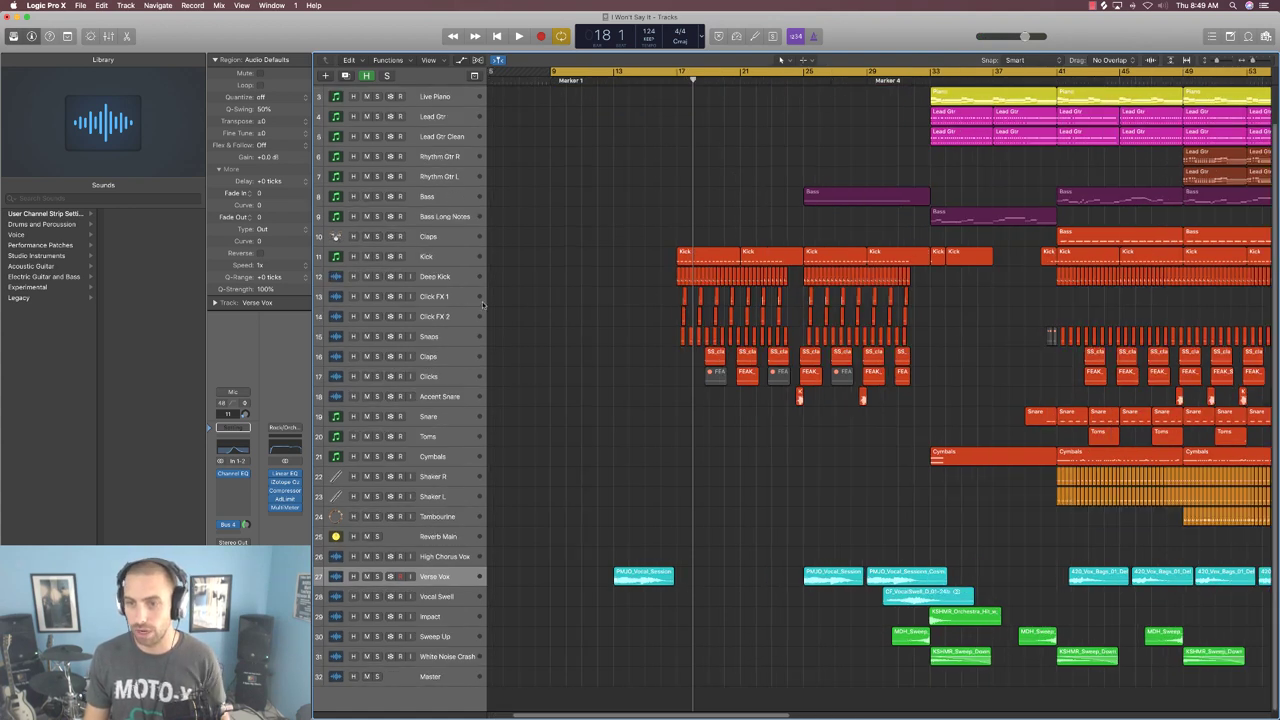
pyautogui.click(445, 297)
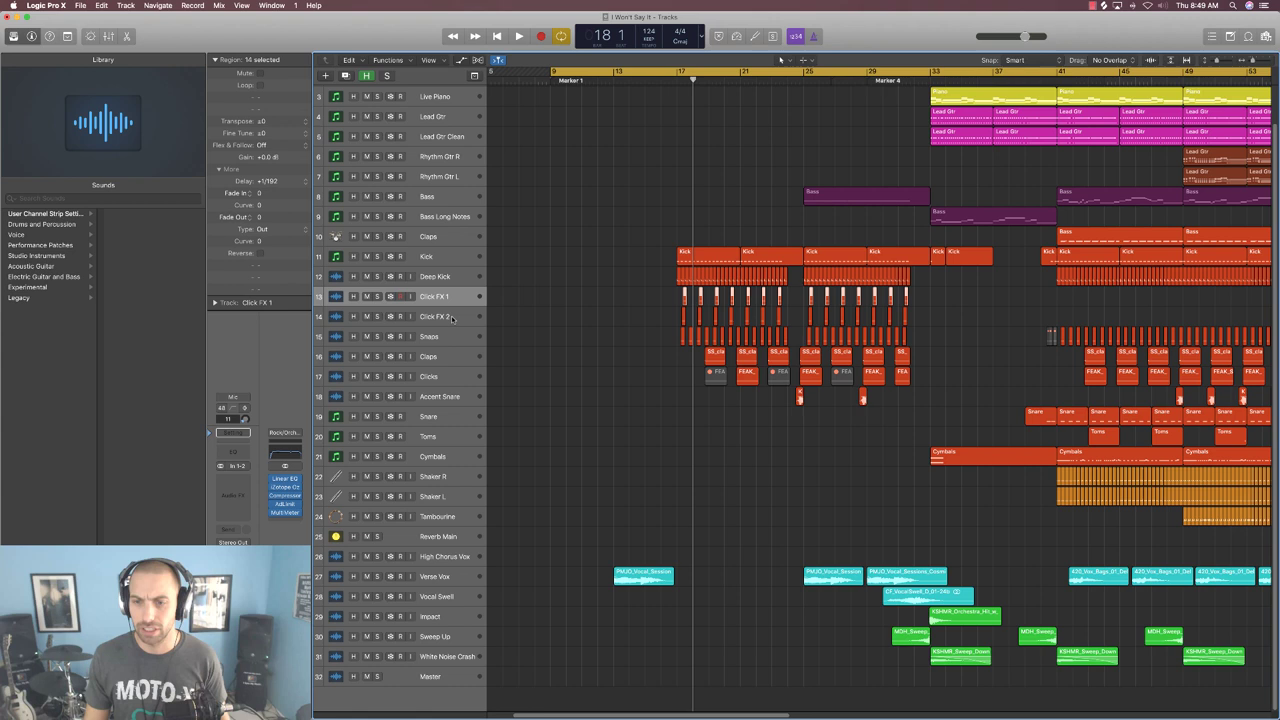
pyautogui.moveTo(383, 258); pyautogui.dragTo(383, 394)
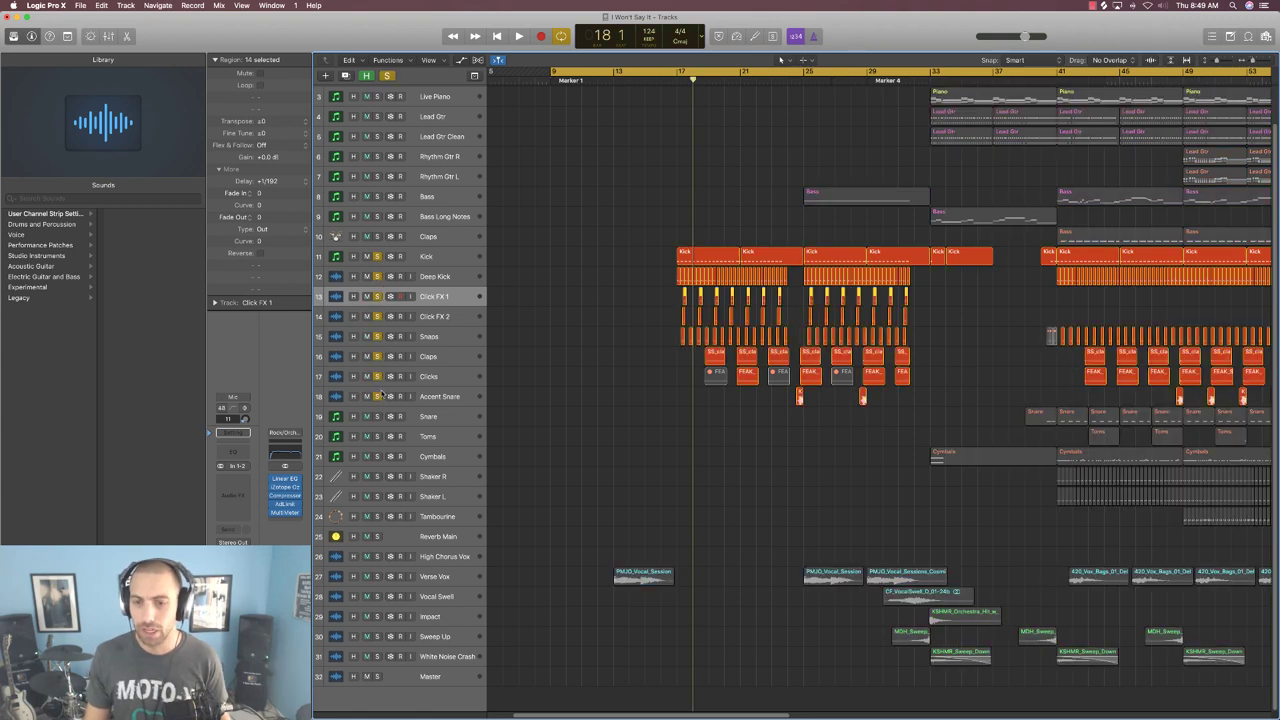
pyautogui.click(552, 302)
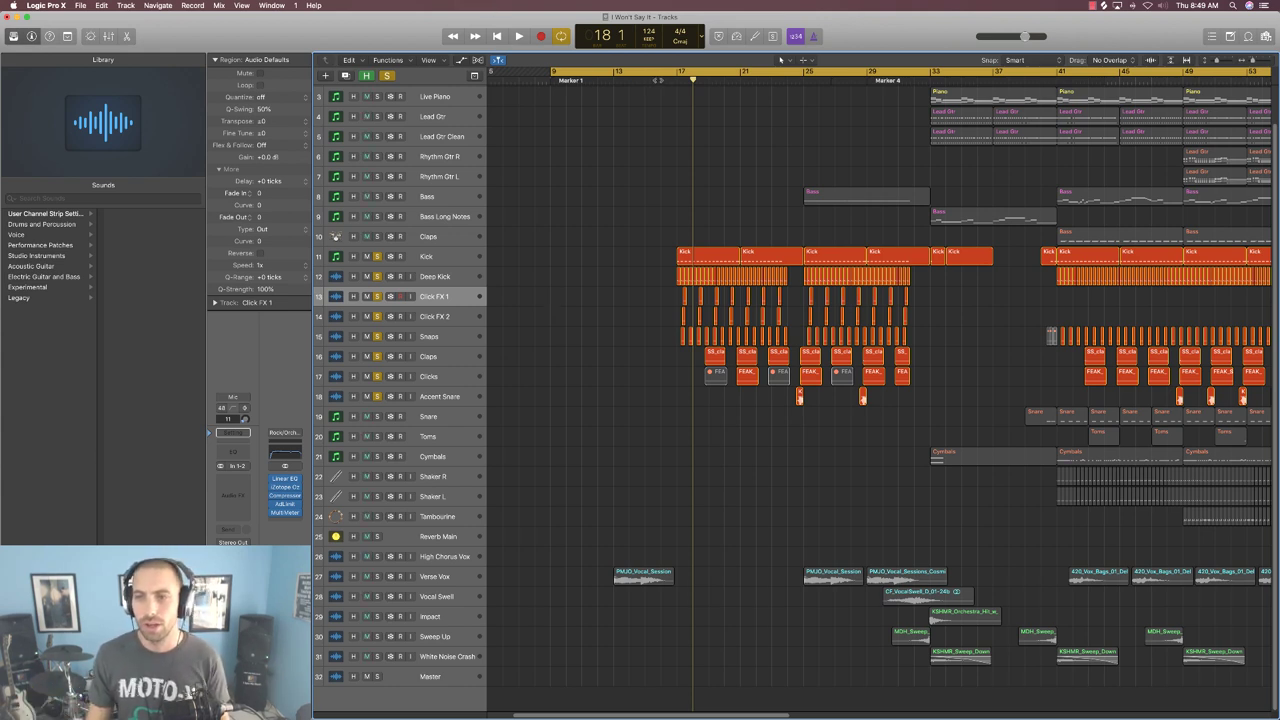
pyautogui.doubleClick(670, 78)
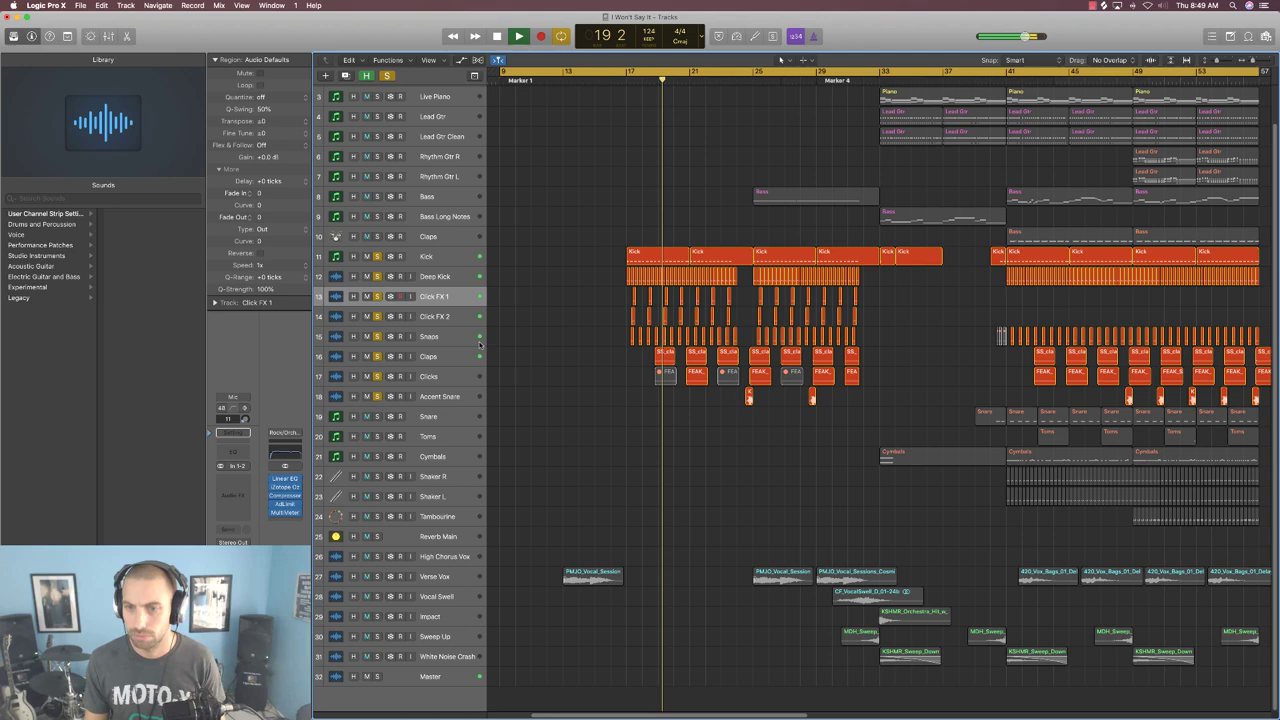
# - Zoom in on the drum lanes, then stop, fit all 32 tracks and clear the solos
pyautogui.press('super+Down')
pyautogui.press('super+Down')
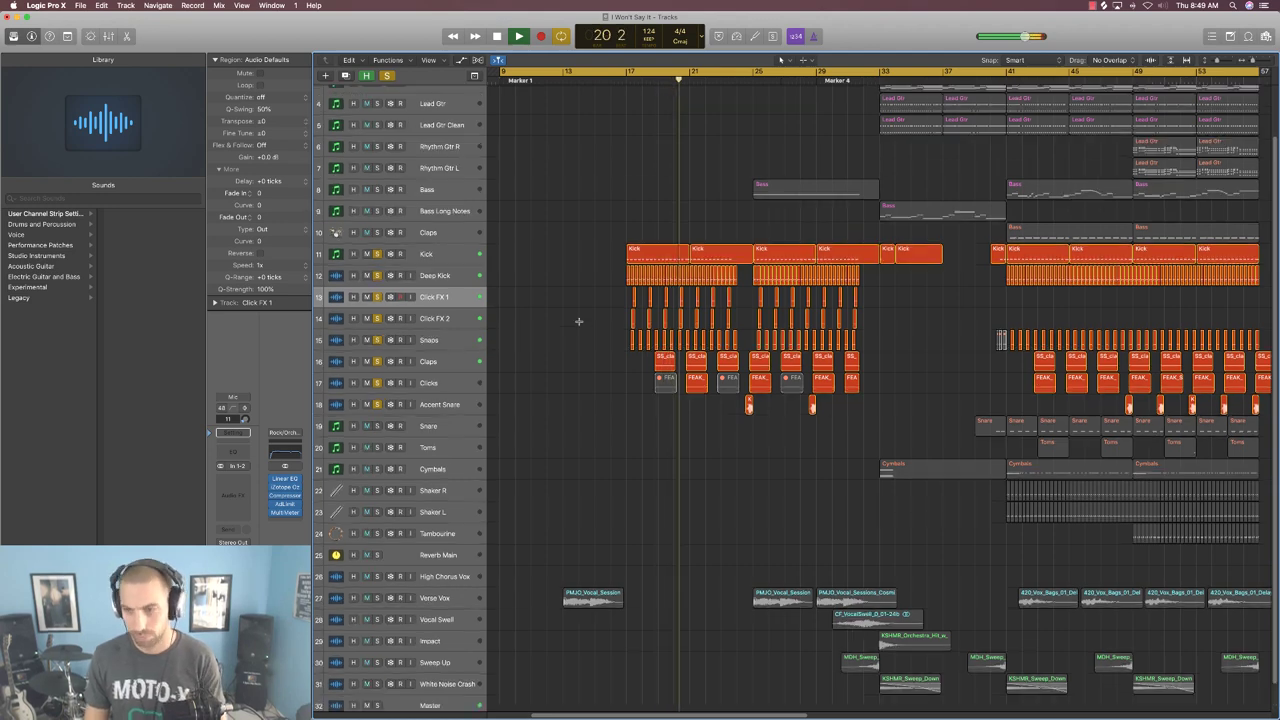
pyautogui.press('super+Right')
pyautogui.press('super+Right')
pyautogui.press('super+Down')
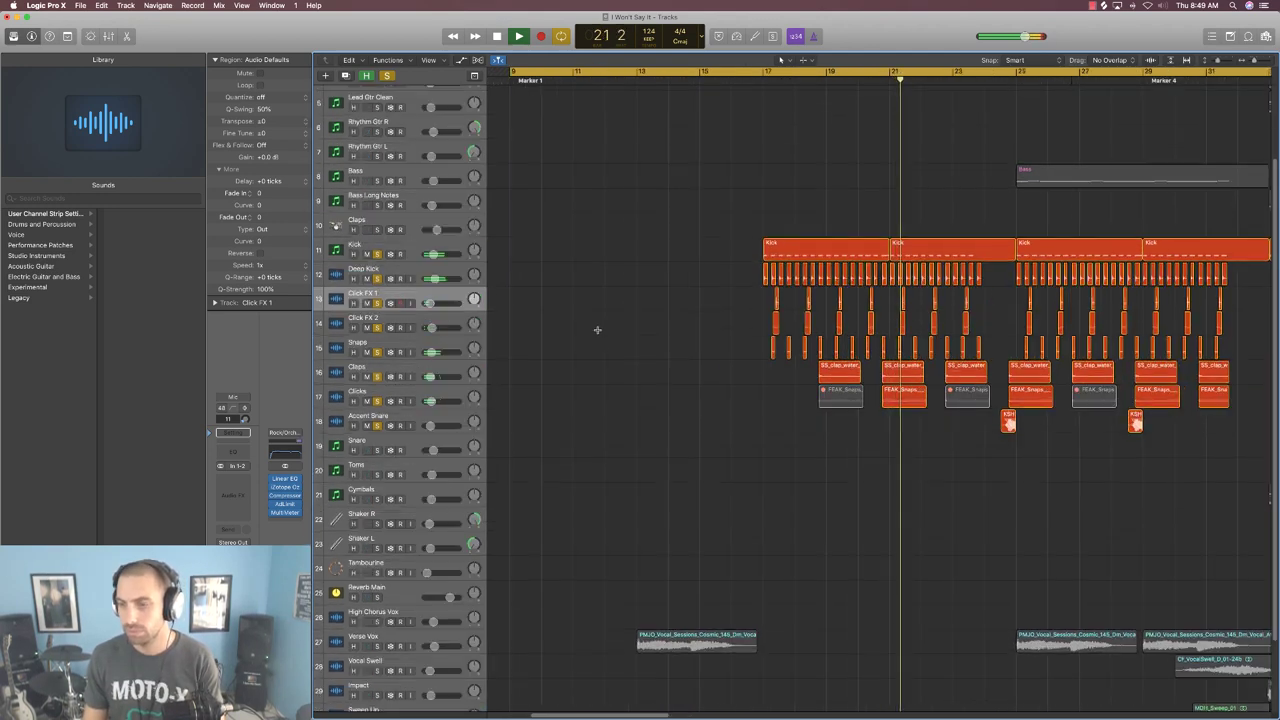
pyautogui.press('super+Right')
pyautogui.moveTo(605, 714); pyautogui.dragTo(658, 712)
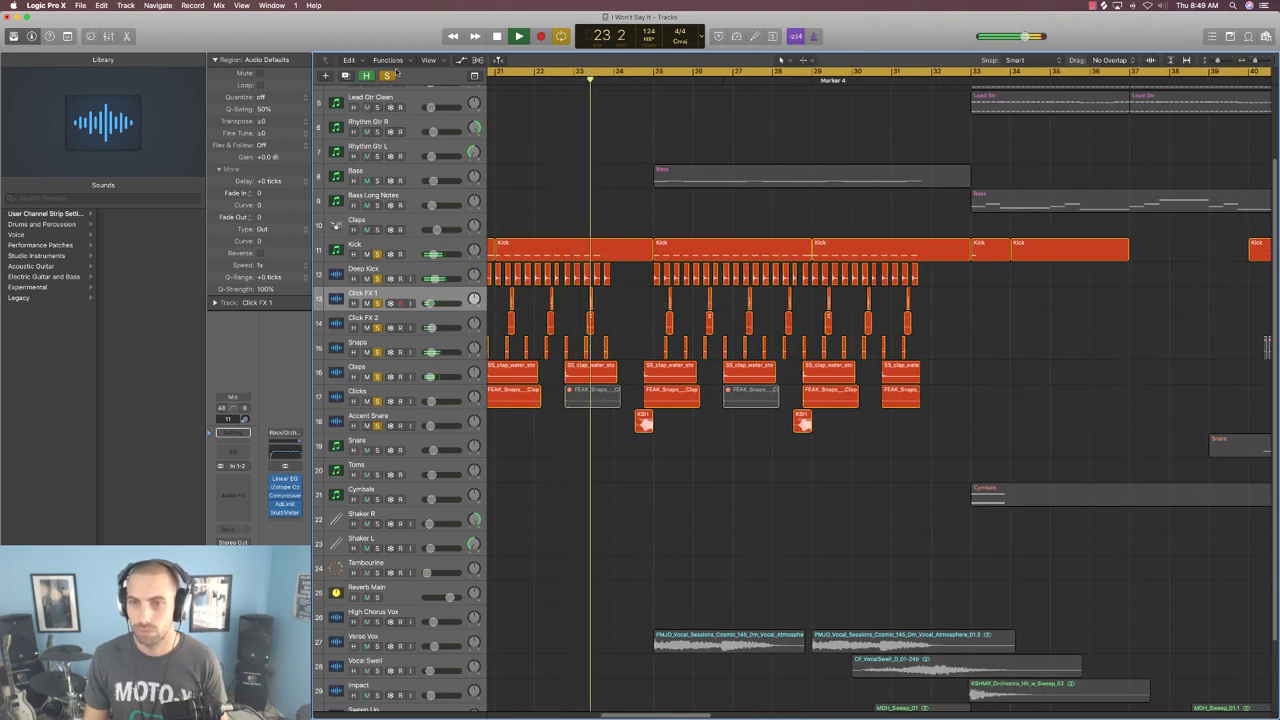
pyautogui.press('space')
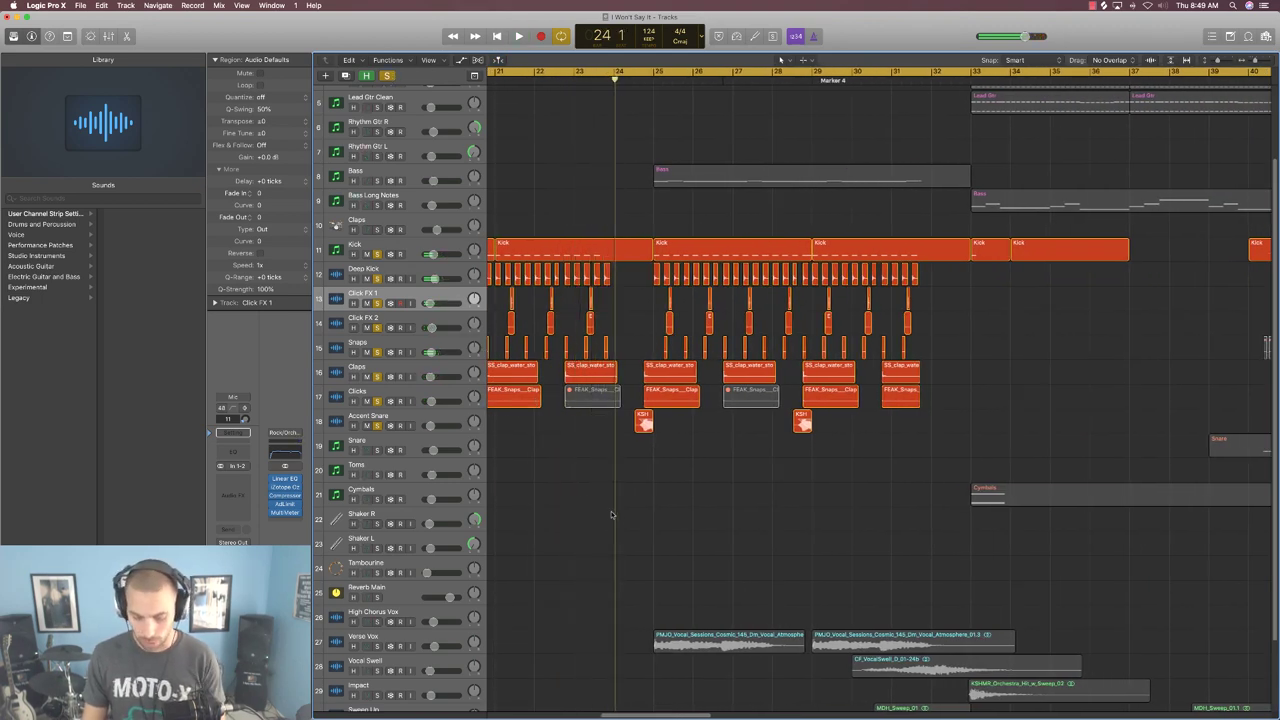
pyautogui.press('z')
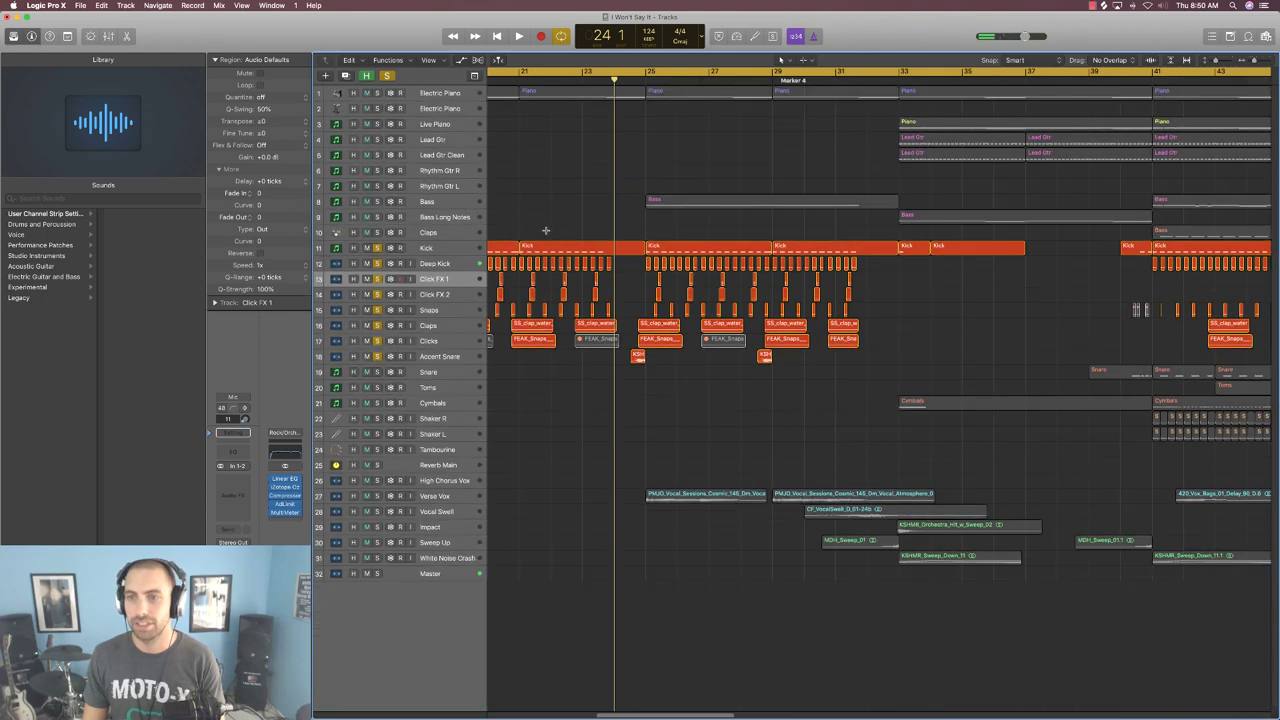
pyautogui.click(389, 76)
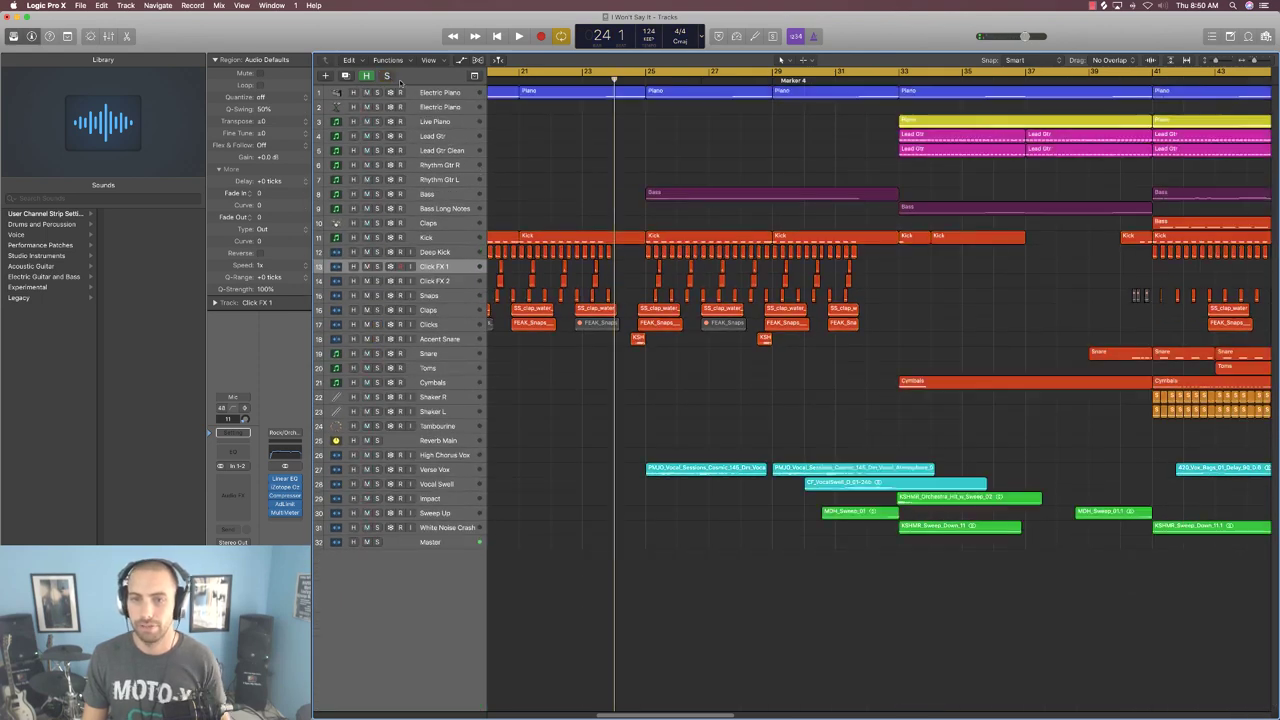
# - Zoom out to show more bars and start full-mix playback from bar 24
pyautogui.click(647, 77)
pyautogui.click(660, 190)
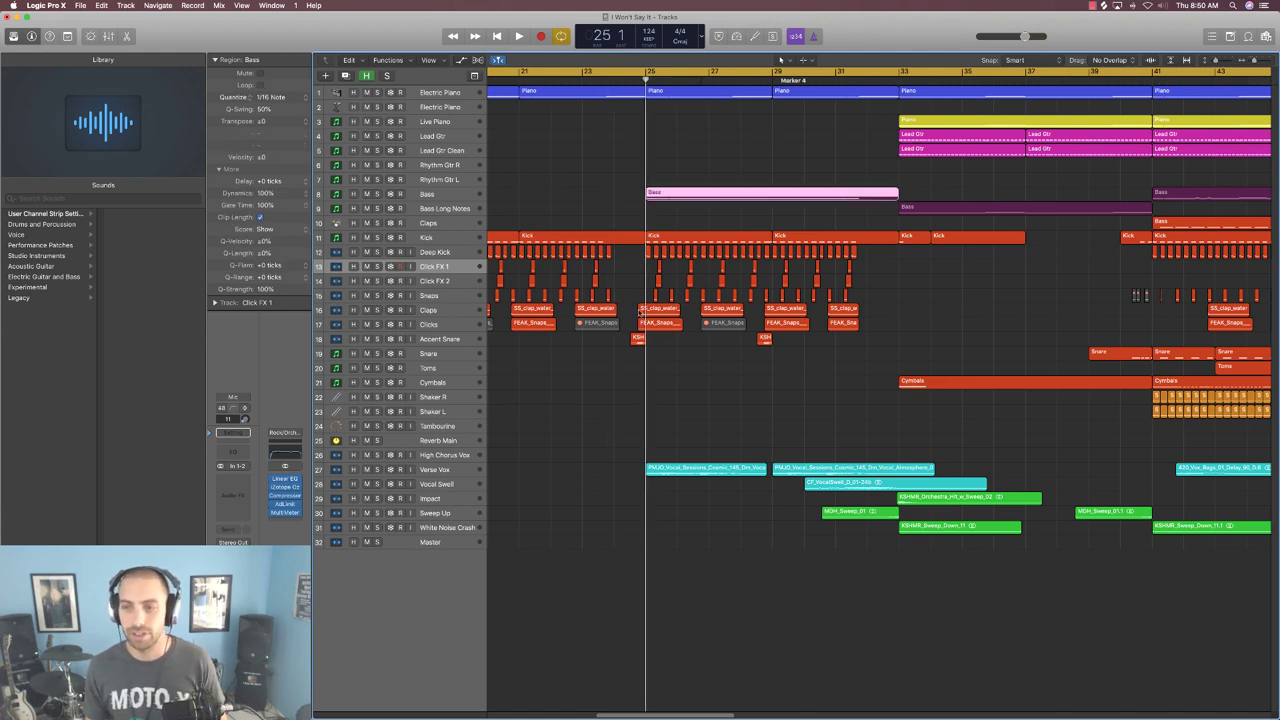
pyautogui.scroll(5, 650, 487)
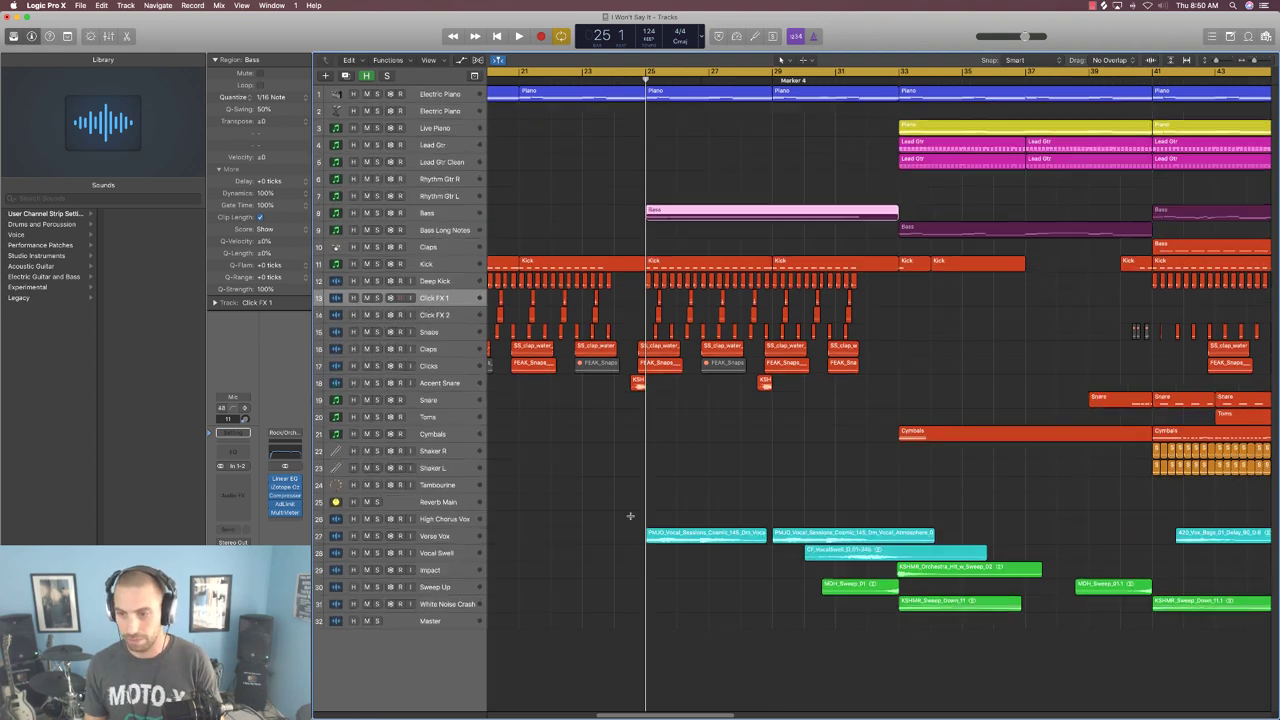
pyautogui.press('super+Left')
pyautogui.press('super+Left')
pyautogui.press('super+Left')
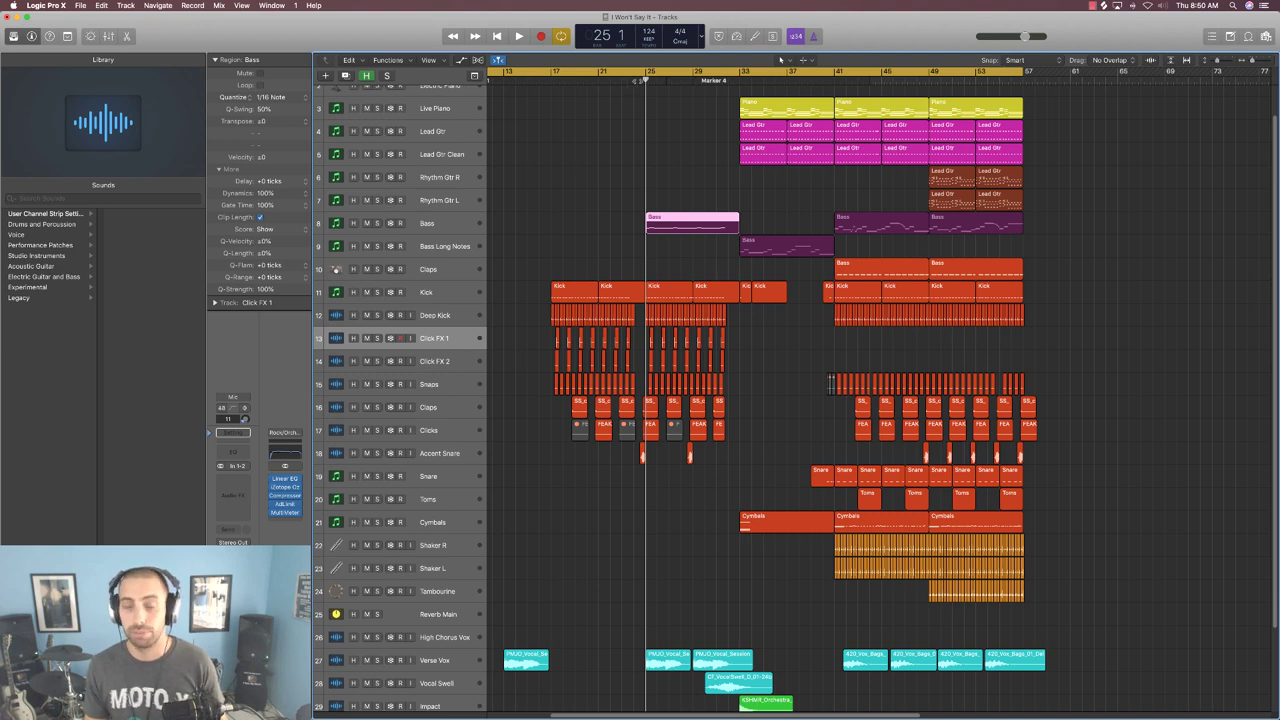
pyautogui.press(',')
pyautogui.press('space')
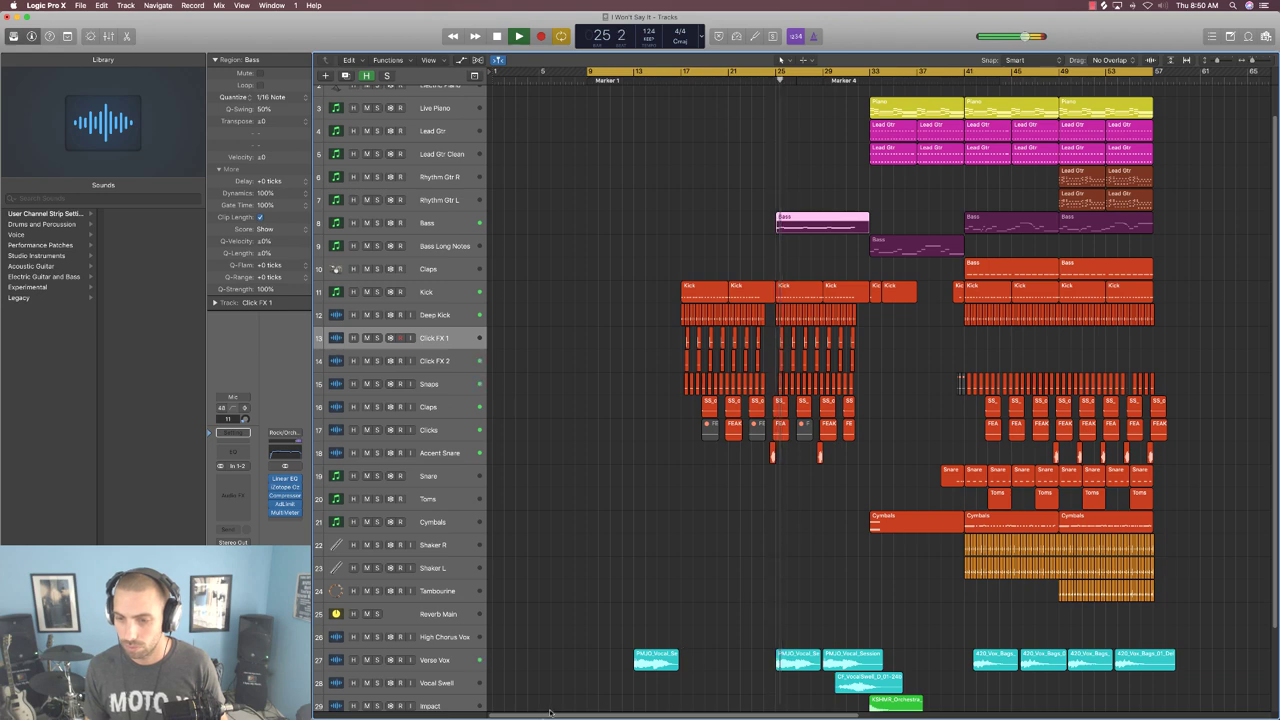
# - Stop playback and enlarge the track lanes to reveal each volume fader and pan knob
pyautogui.moveTo(553, 715); pyautogui.dragTo(661, 468)
pyautogui.scroll(-5, 661, 468)
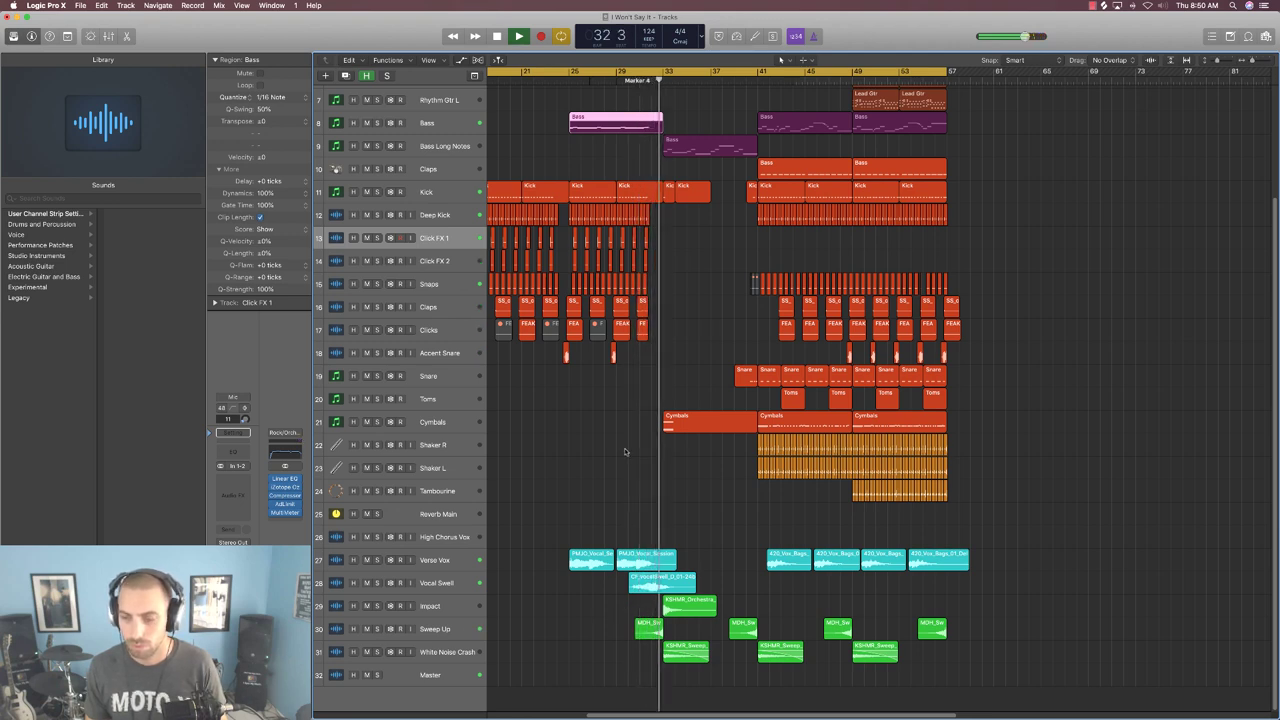
pyautogui.click(625, 450)
pyautogui.press('space')
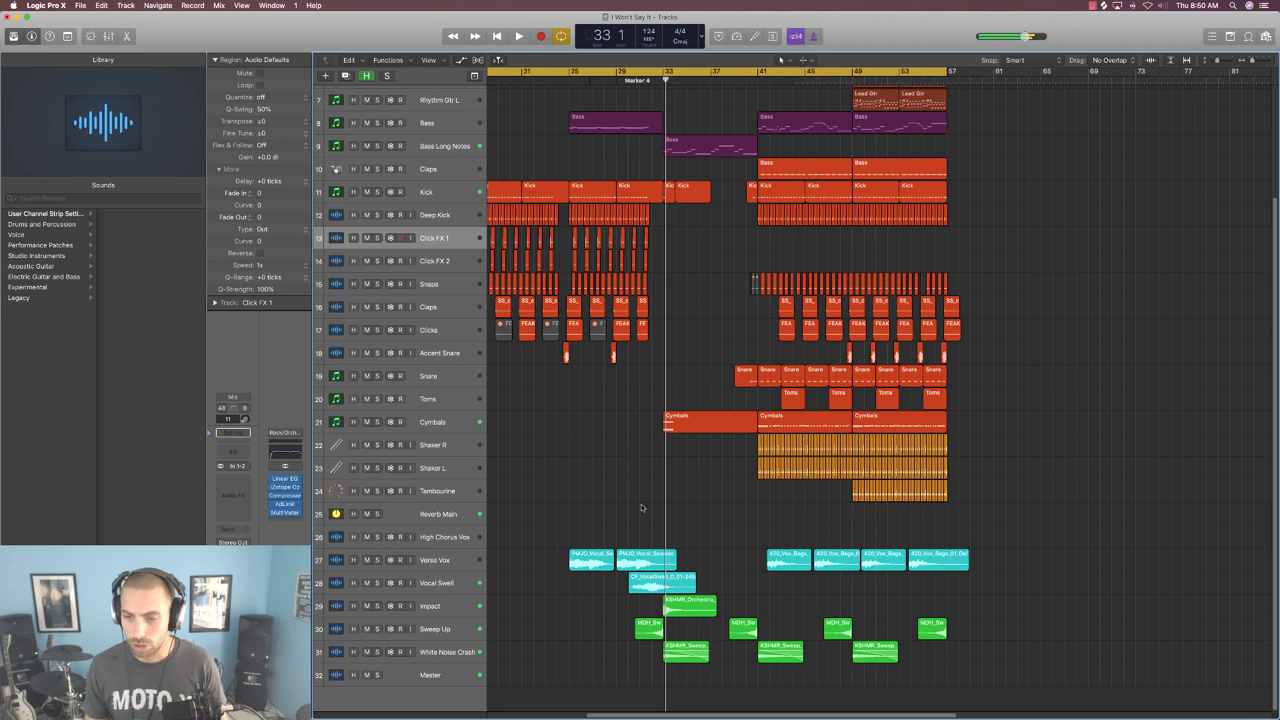
pyautogui.scroll(5, 617, 507)
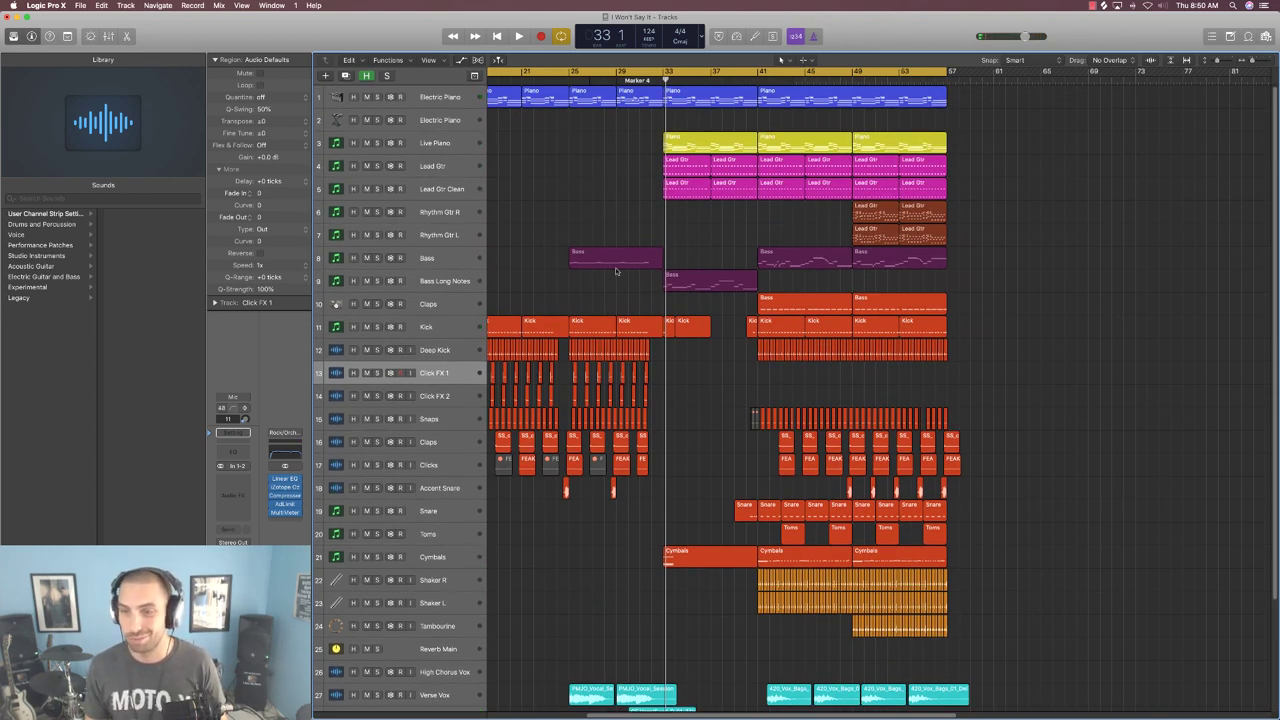
pyautogui.scroll(-4, 612, 318)
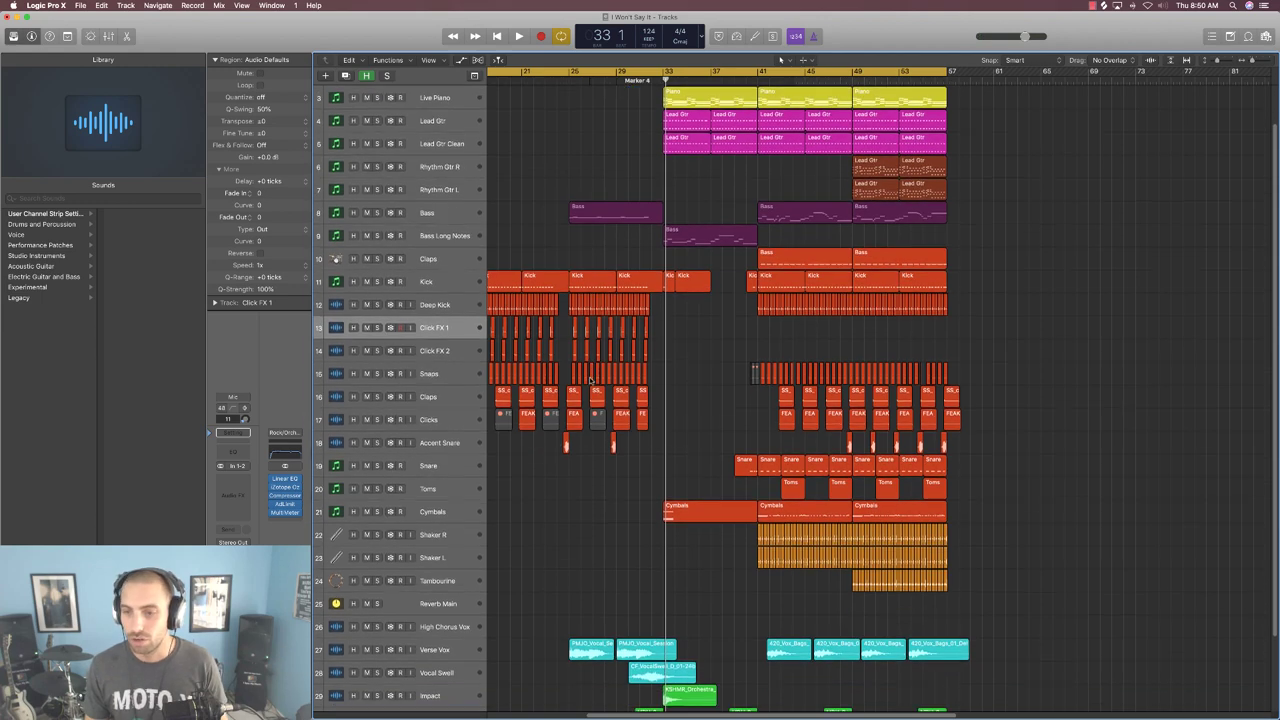
pyautogui.scroll(-2, 525, 320)
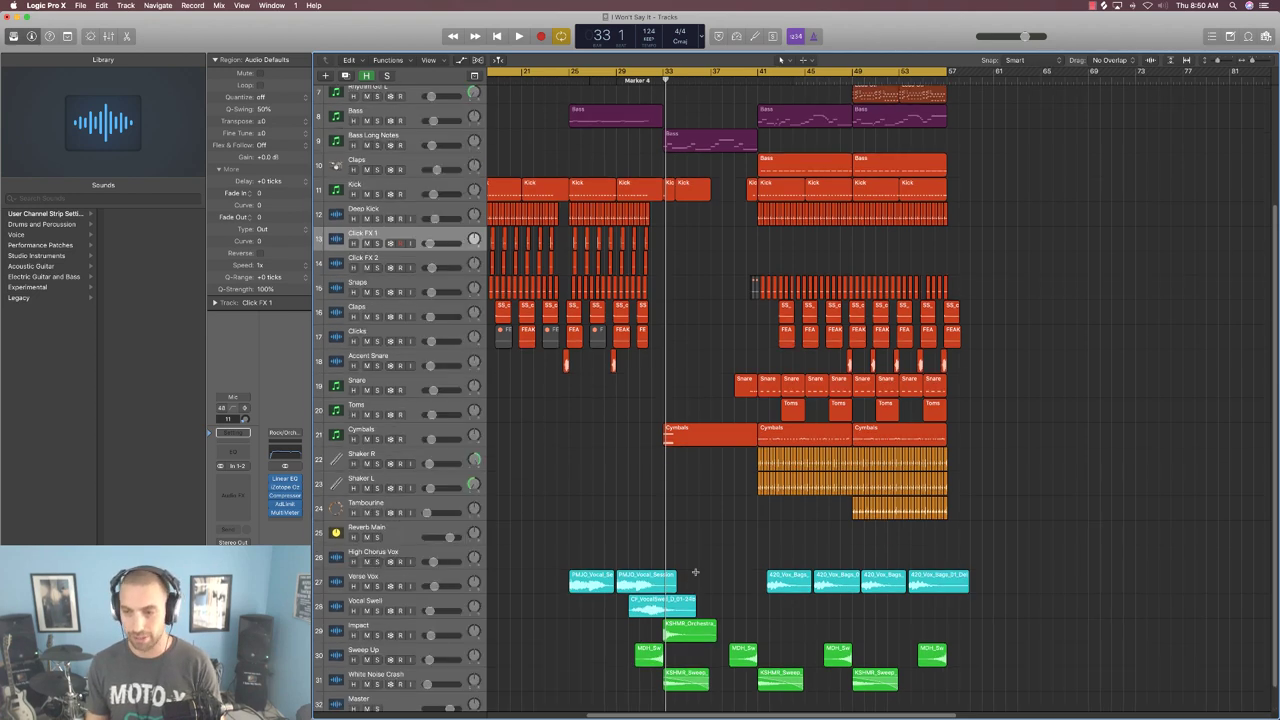
pyautogui.press('super+Down')
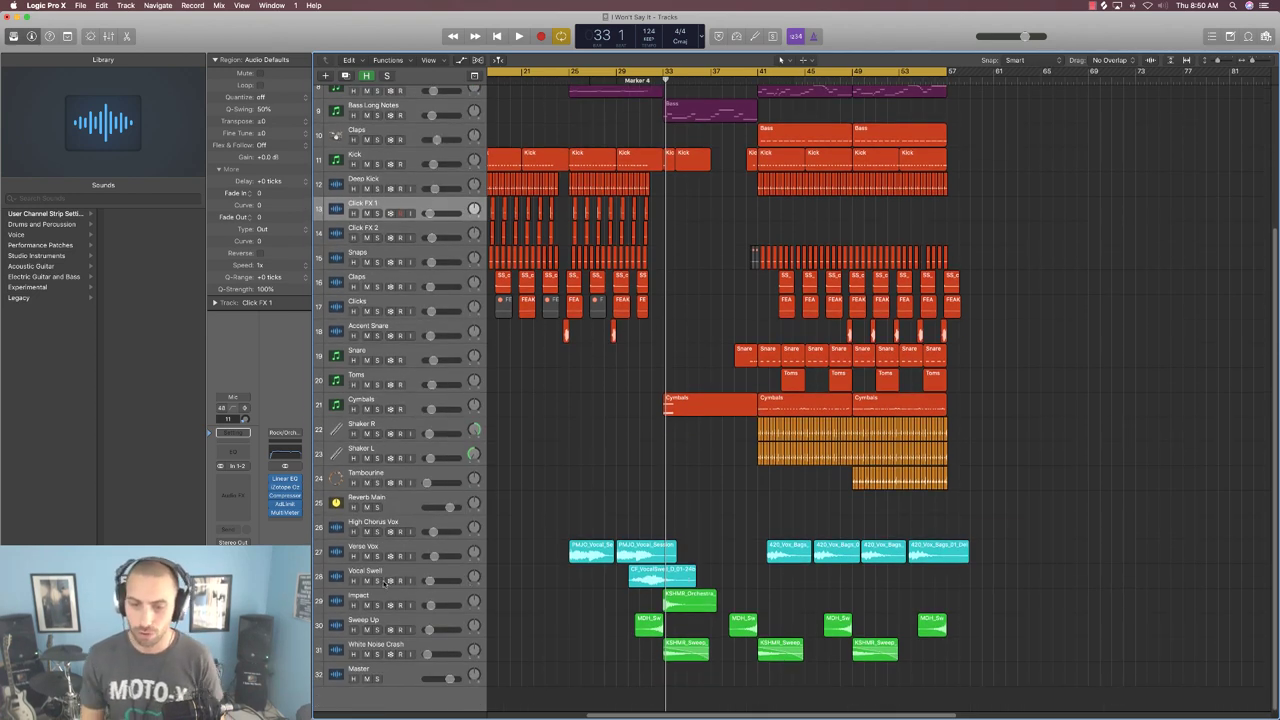
# - Solo the Vocal Swell track and play it from just before the swell
pyautogui.click(384, 584)
pyautogui.click(379, 581)
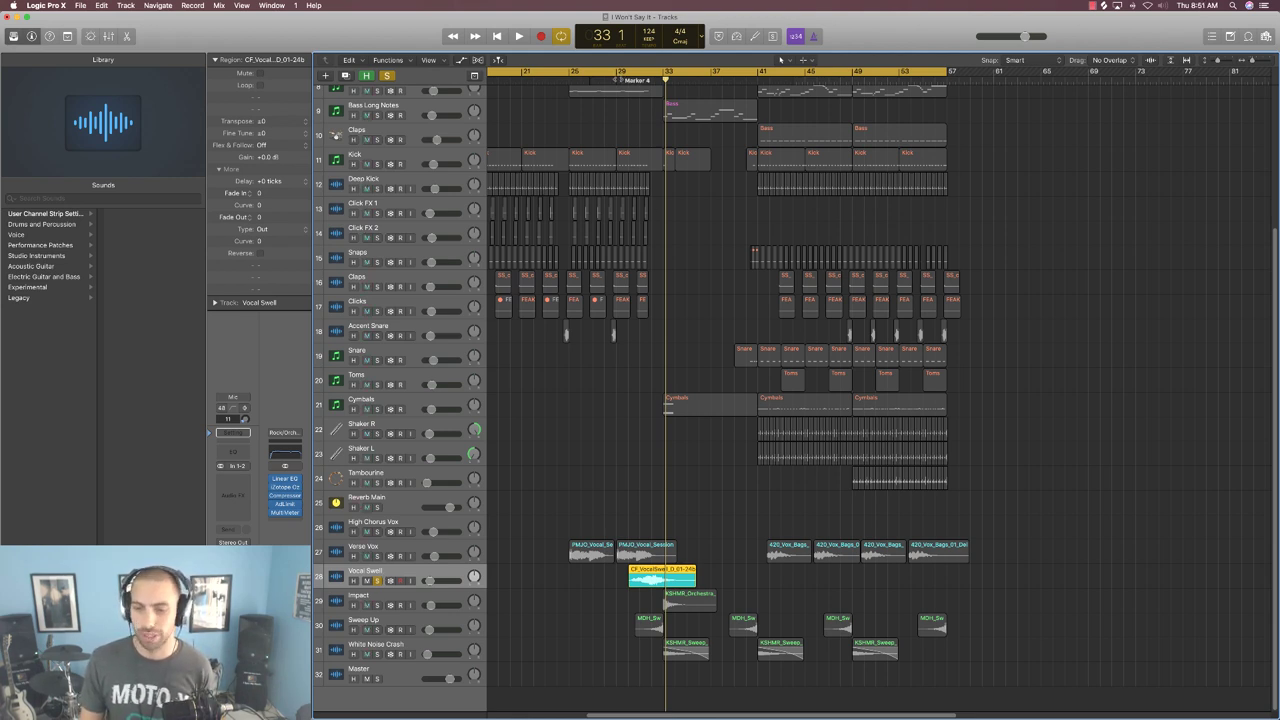
pyautogui.press('space')
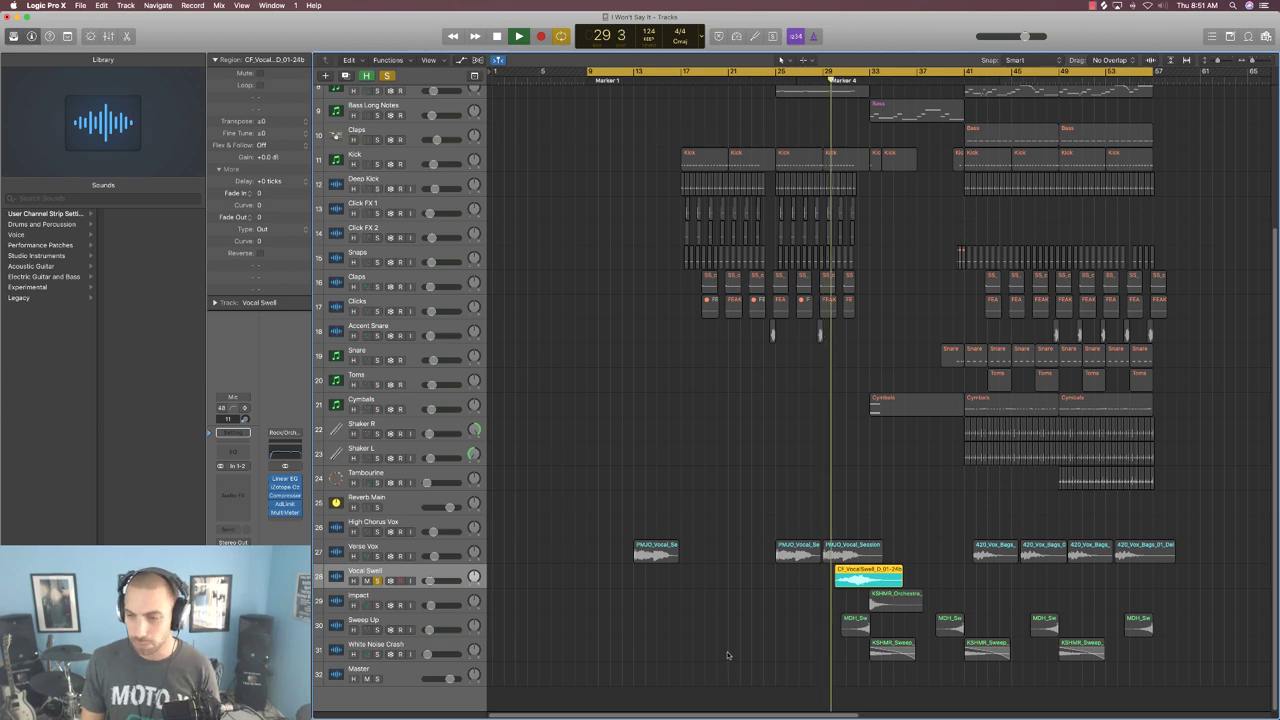
pyautogui.moveTo(678, 716); pyautogui.dragTo(762, 717)
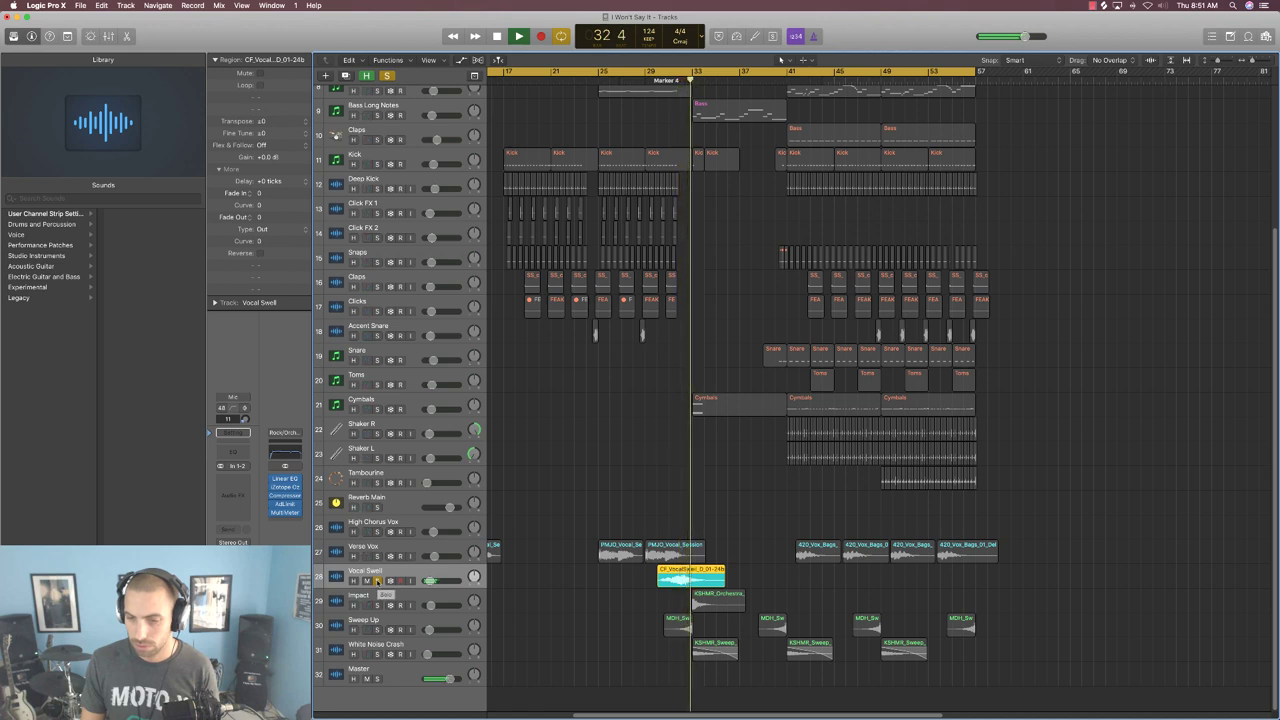
pyautogui.press('space')
# - Switch the solo to Sweep Up, zoom out to the whole song, and play from bar 30
pyautogui.click(377, 580)
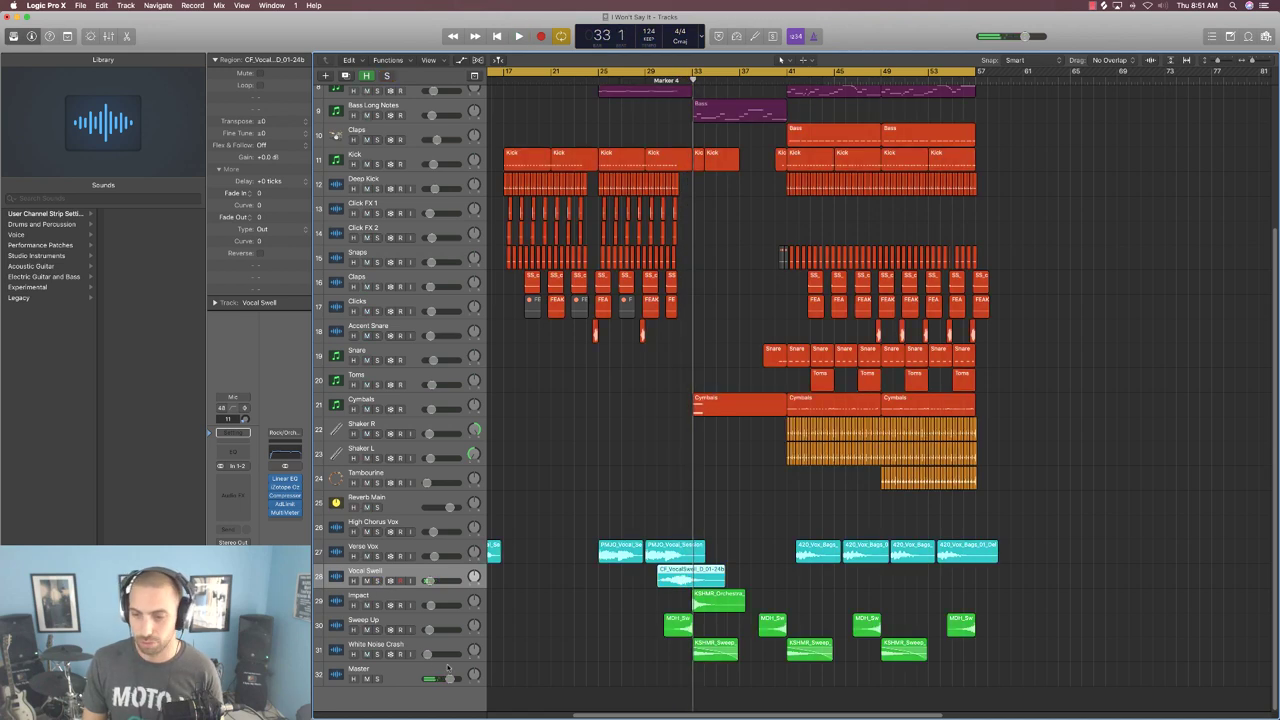
pyautogui.click(377, 629)
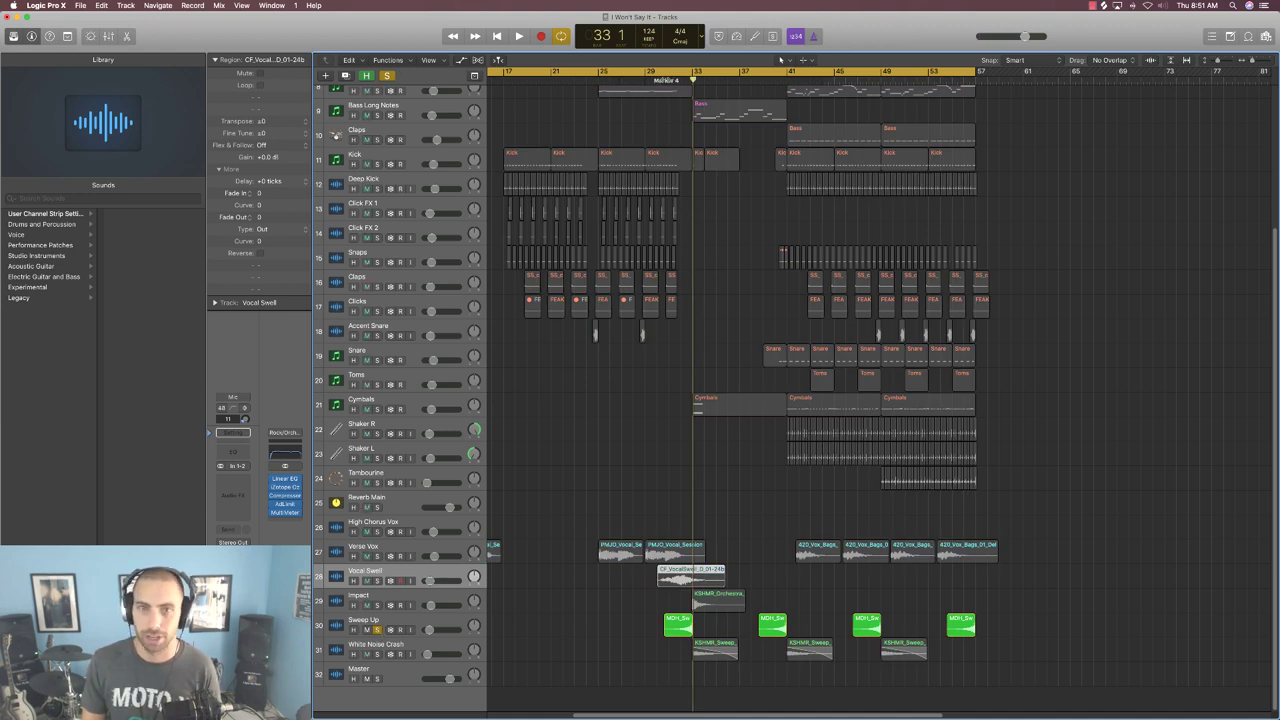
pyautogui.press('super+Left')
pyautogui.press('space')
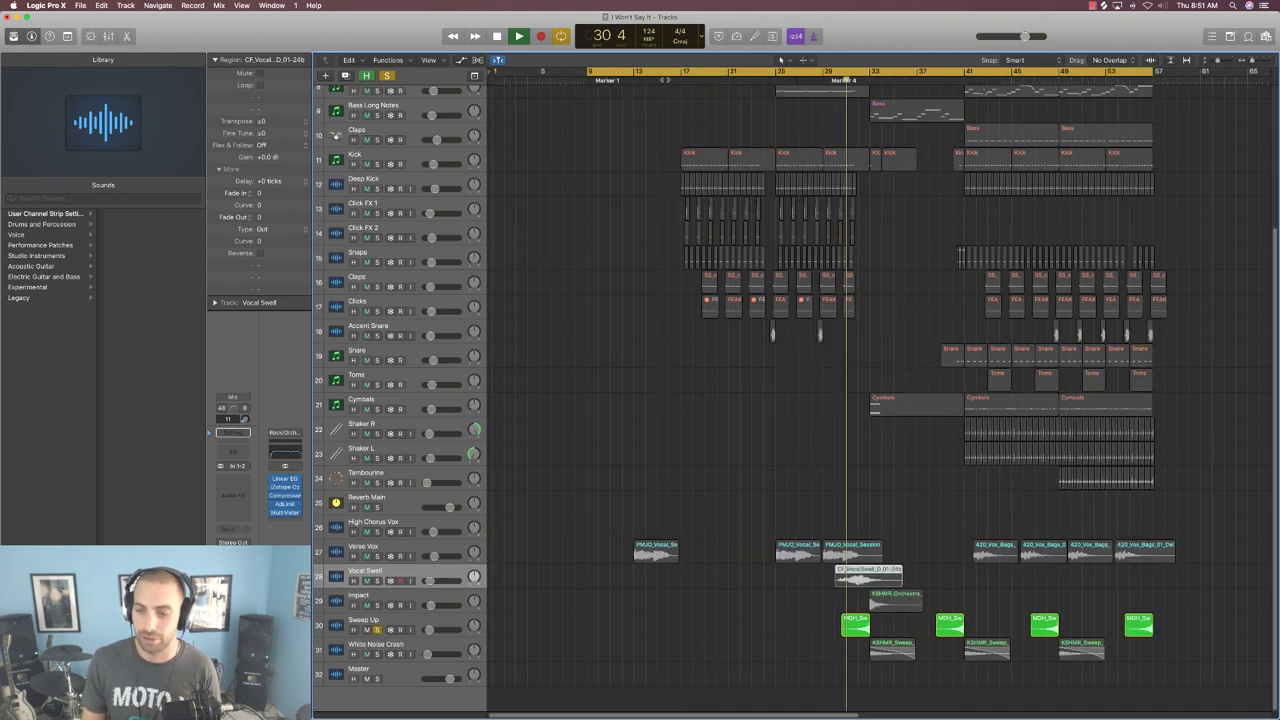
pyautogui.moveTo(595, 714); pyautogui.dragTo(672, 714)
pyautogui.press('space')
# - Move the solo from Sweep Up to Impact and play to hear the orchestral hit
pyautogui.click(377, 629)
pyautogui.click(377, 605)
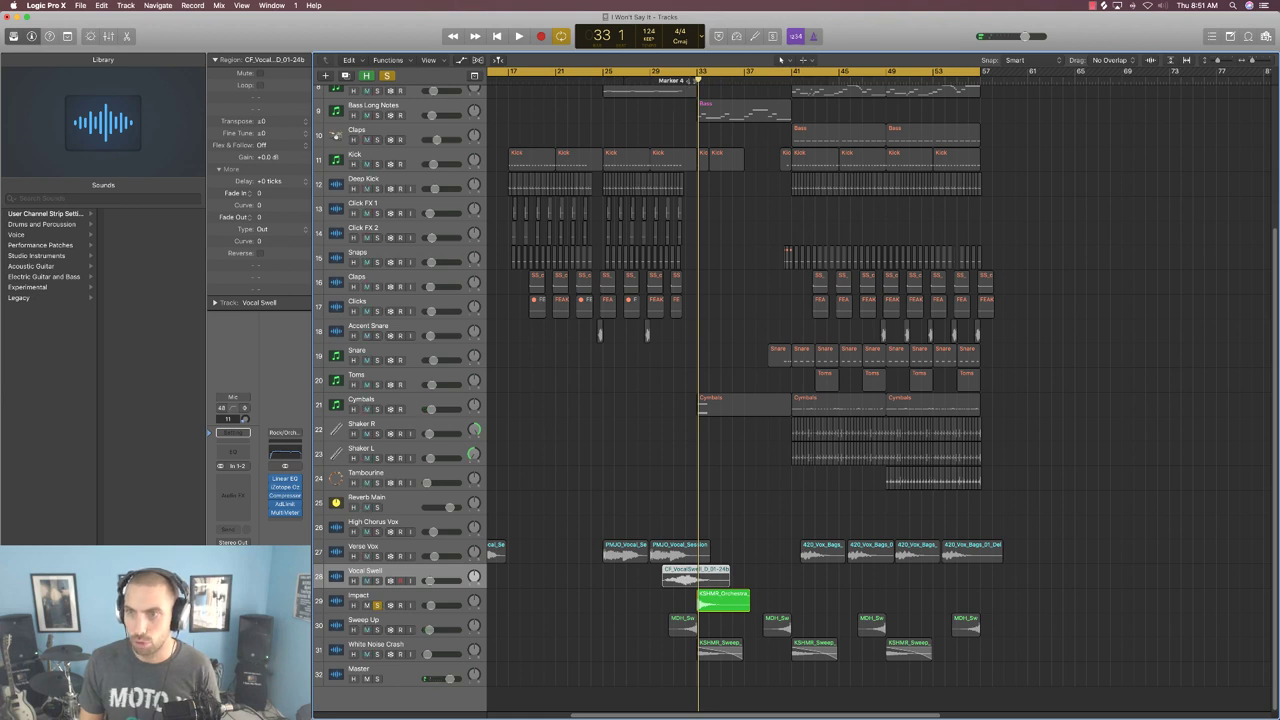
pyautogui.press('space')
pyautogui.hscroll(-5, 757, 423)
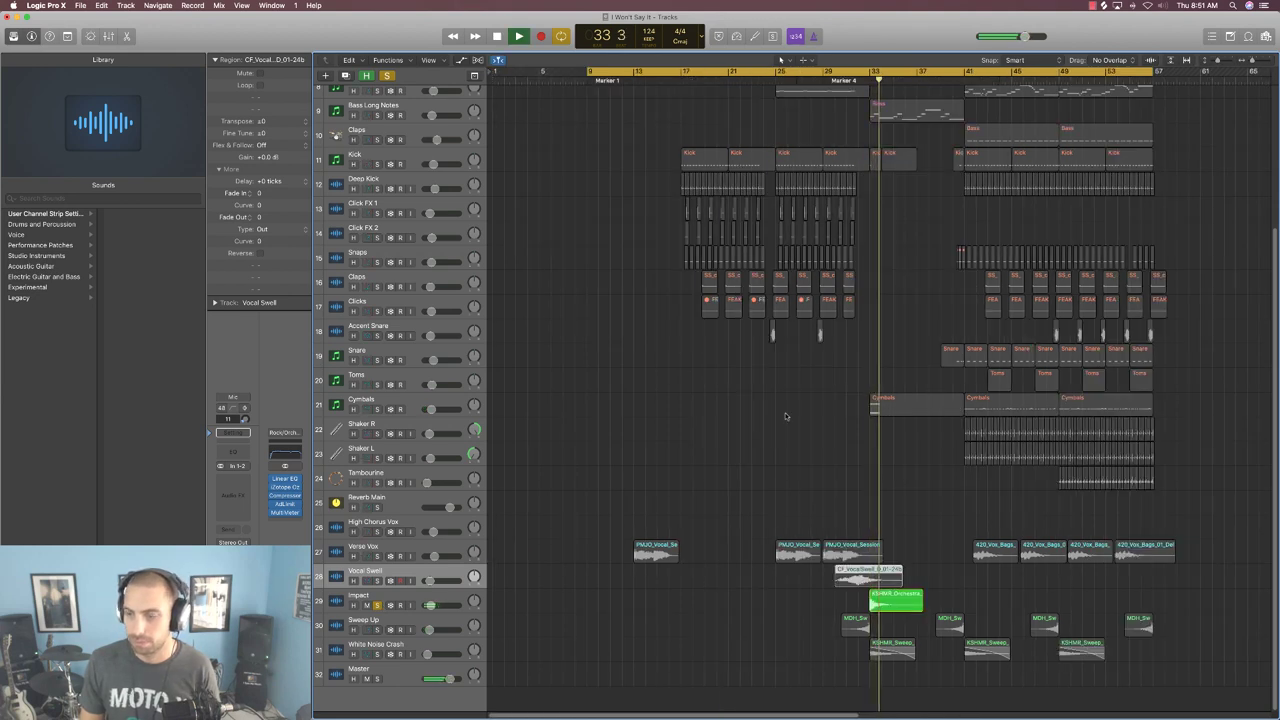
# - Switch the solo to White Noise Crash and play it from bar 32
pyautogui.click(377, 605)
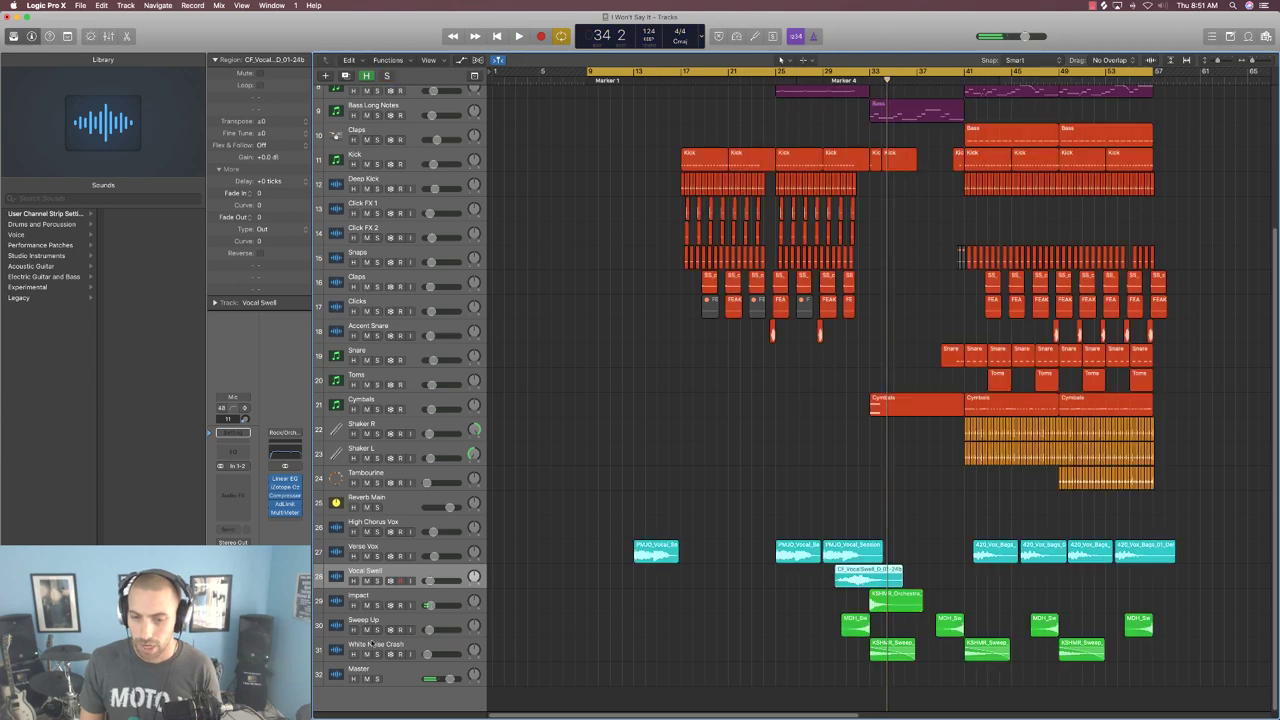
pyautogui.click(377, 654)
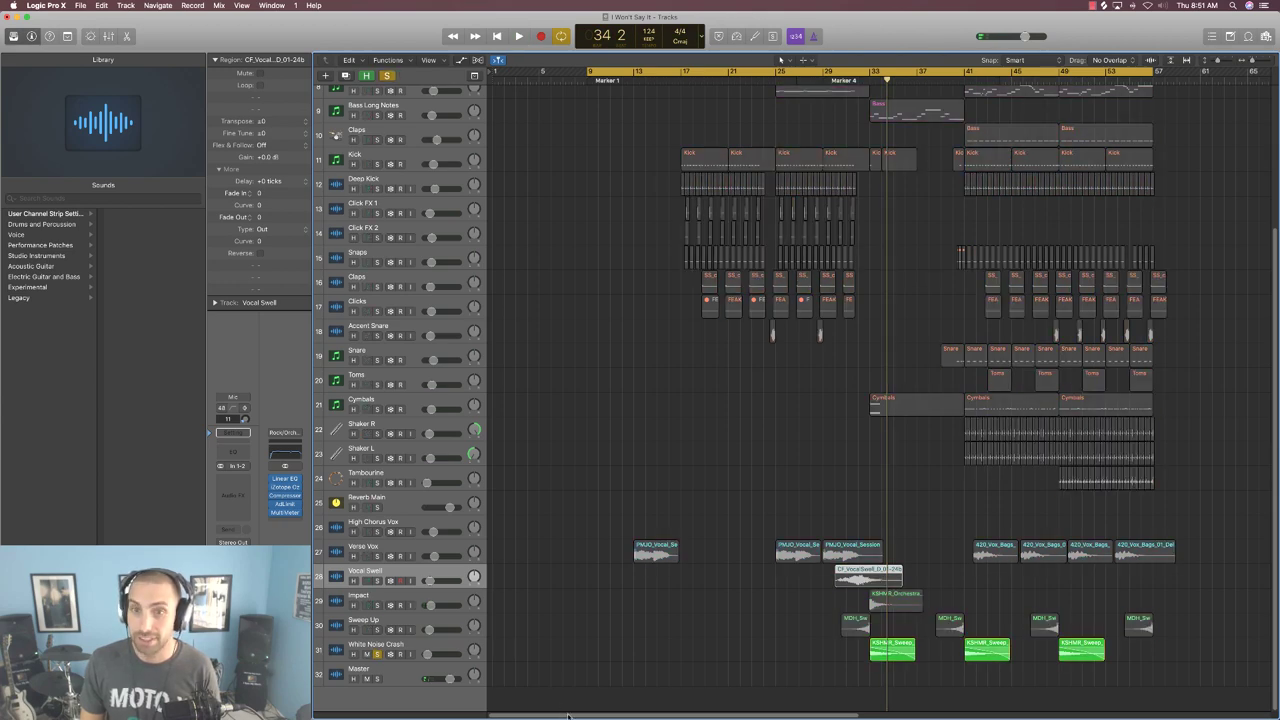
pyautogui.hscroll(5, 568, 716)
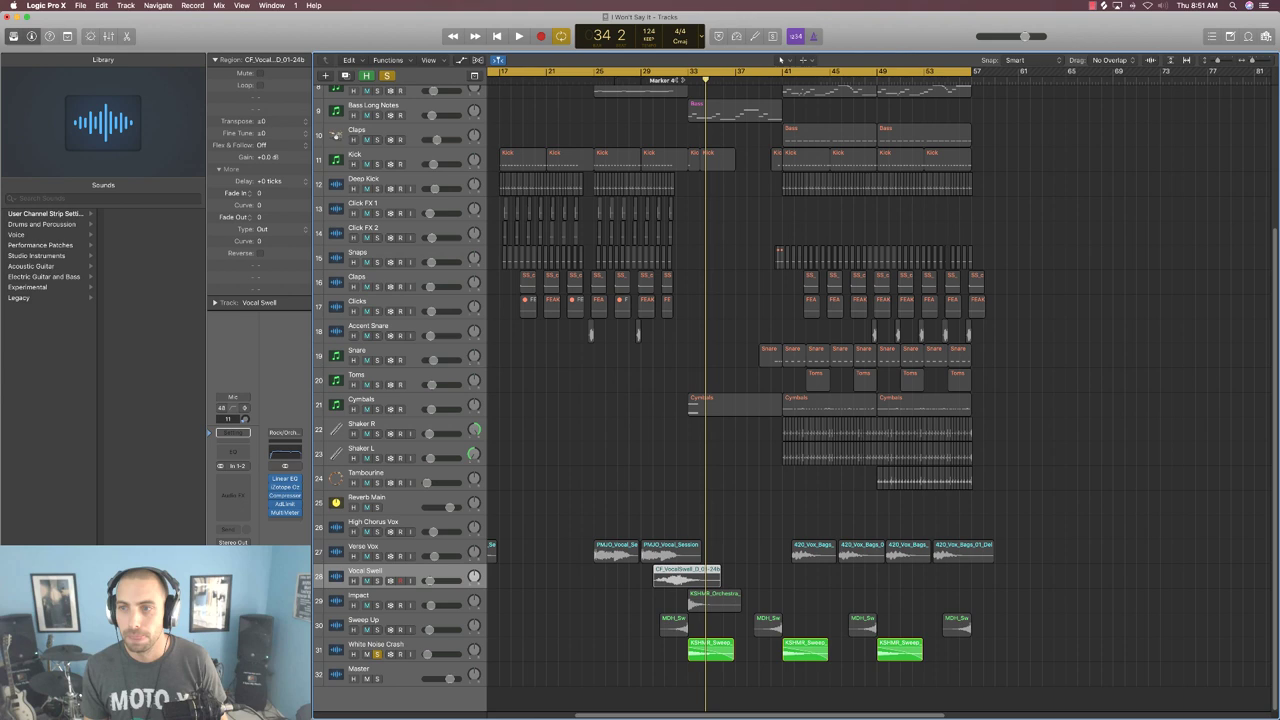
pyautogui.press(',')
pyautogui.press(',')
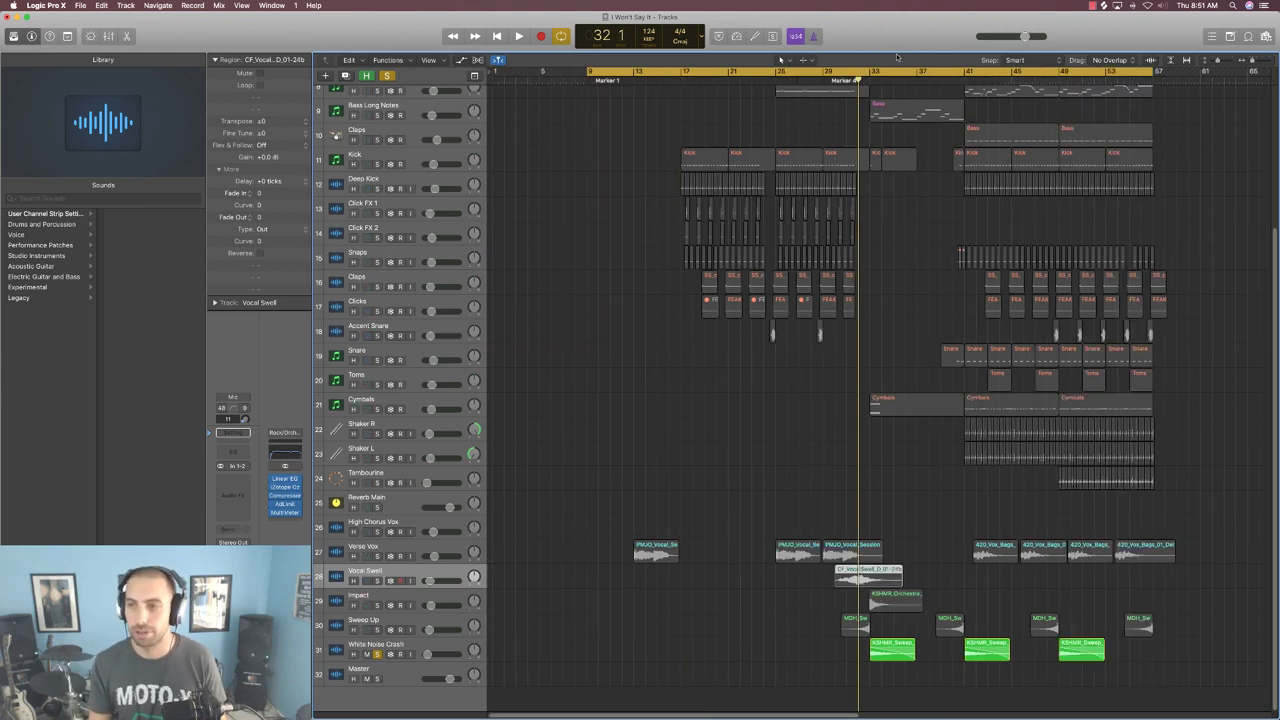
pyautogui.press('space')
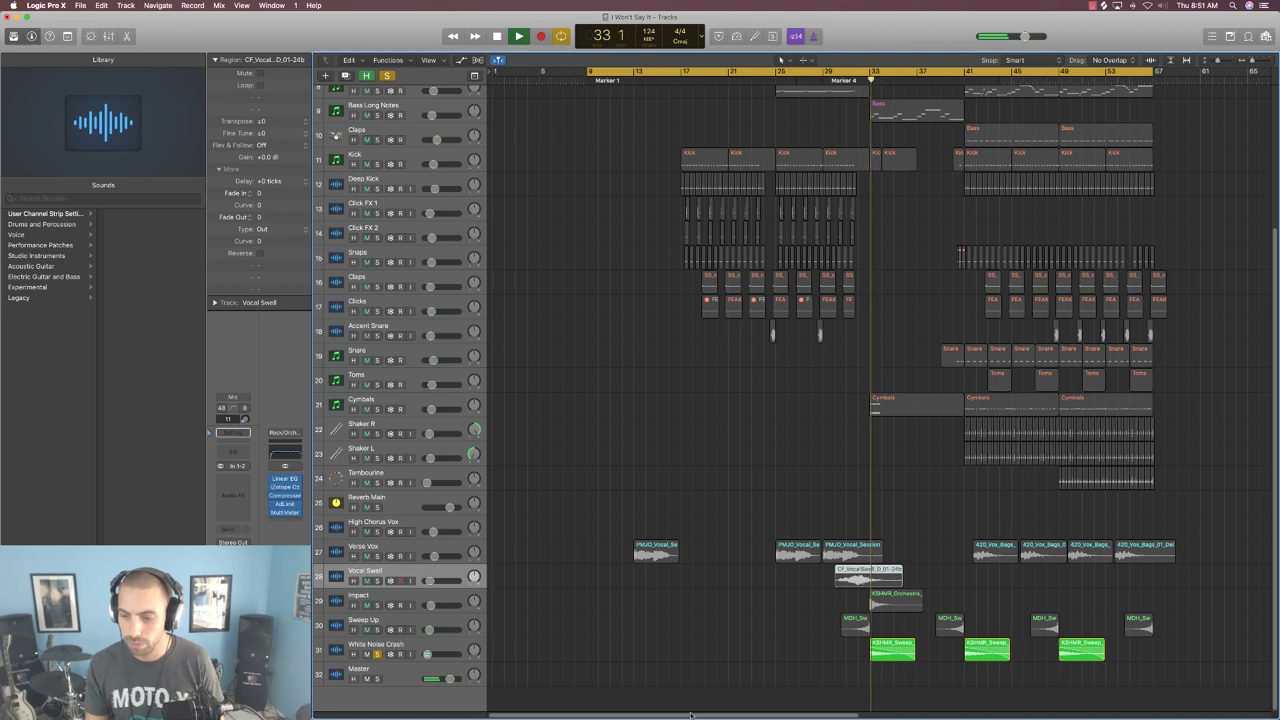
pyautogui.hscroll(5, 873, 386)
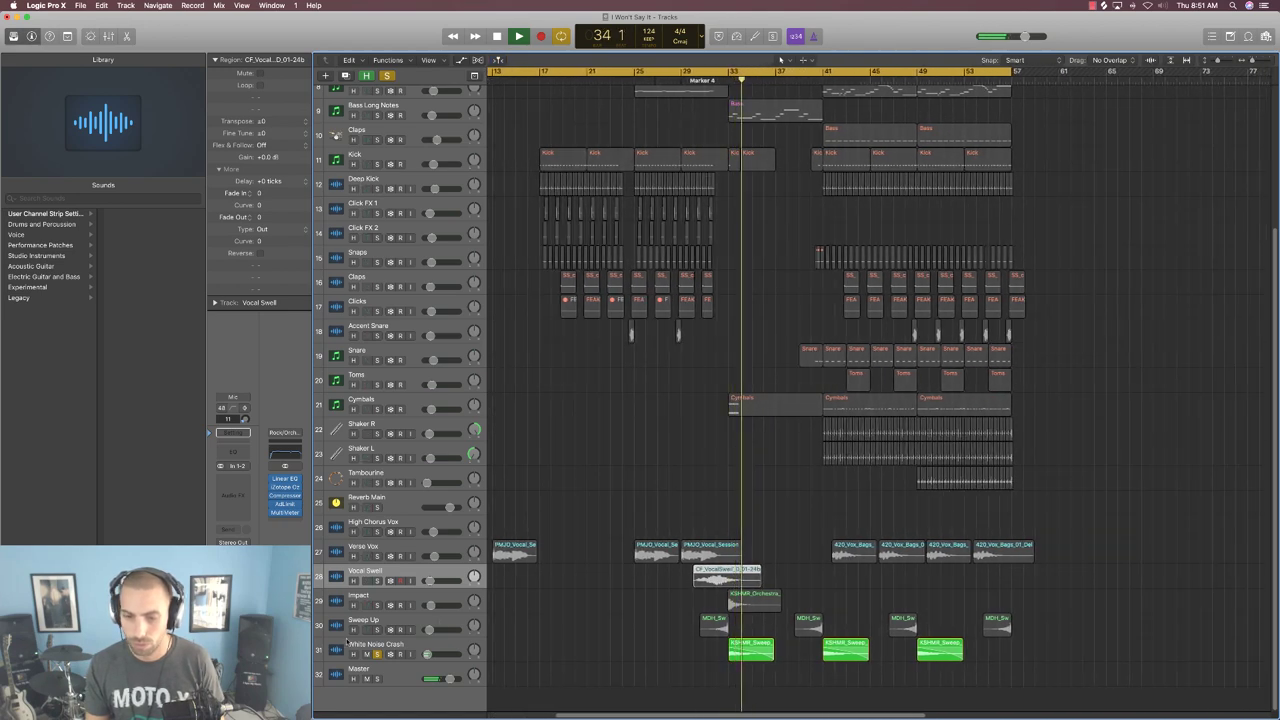
pyautogui.press('space')
# - Add Vocal Swell to the soloed effect tracks and play them together from bar 31
pyautogui.click(377, 654)
pyautogui.click(377, 654)
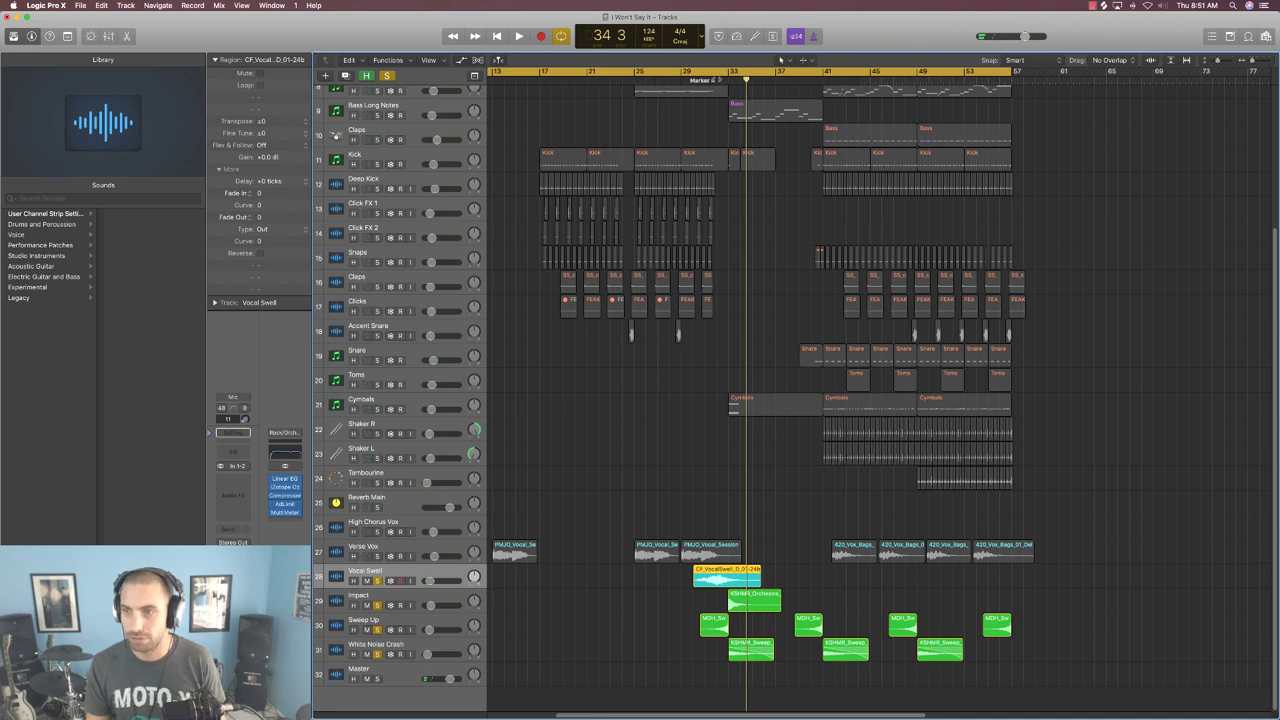
pyautogui.hscroll(-5, 736, 380)
pyautogui.press('space')
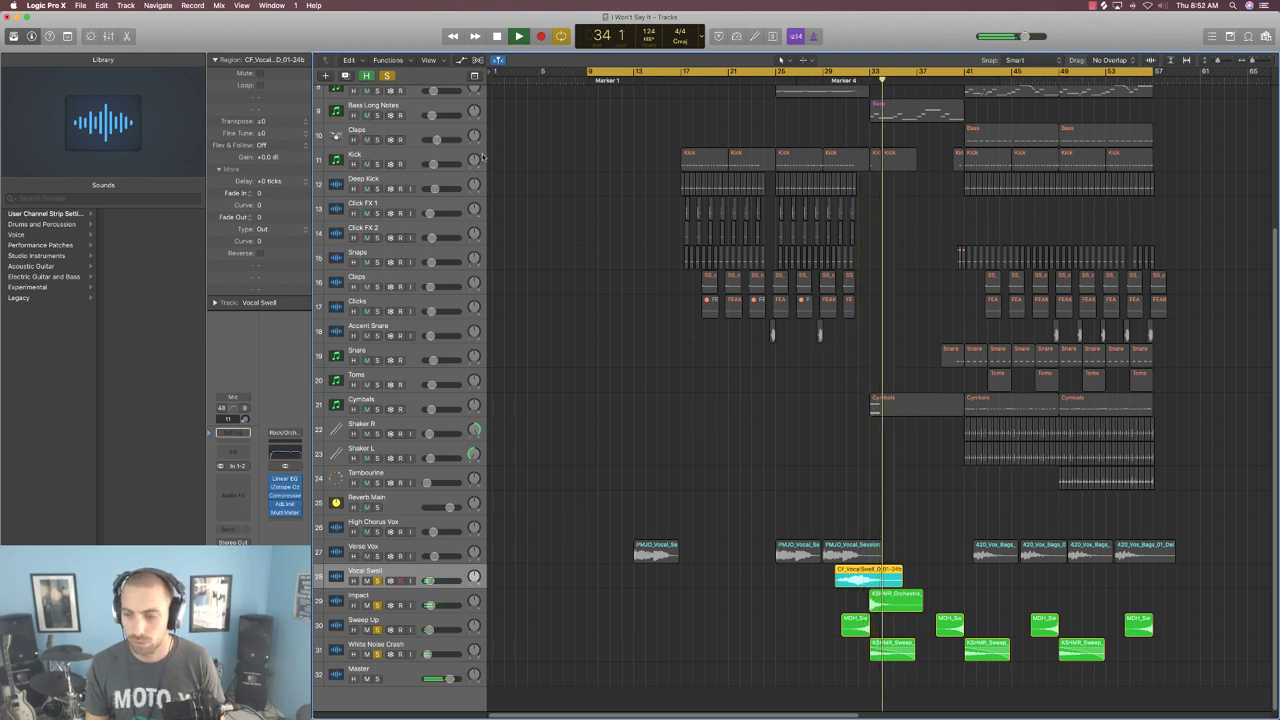
pyautogui.press('space')
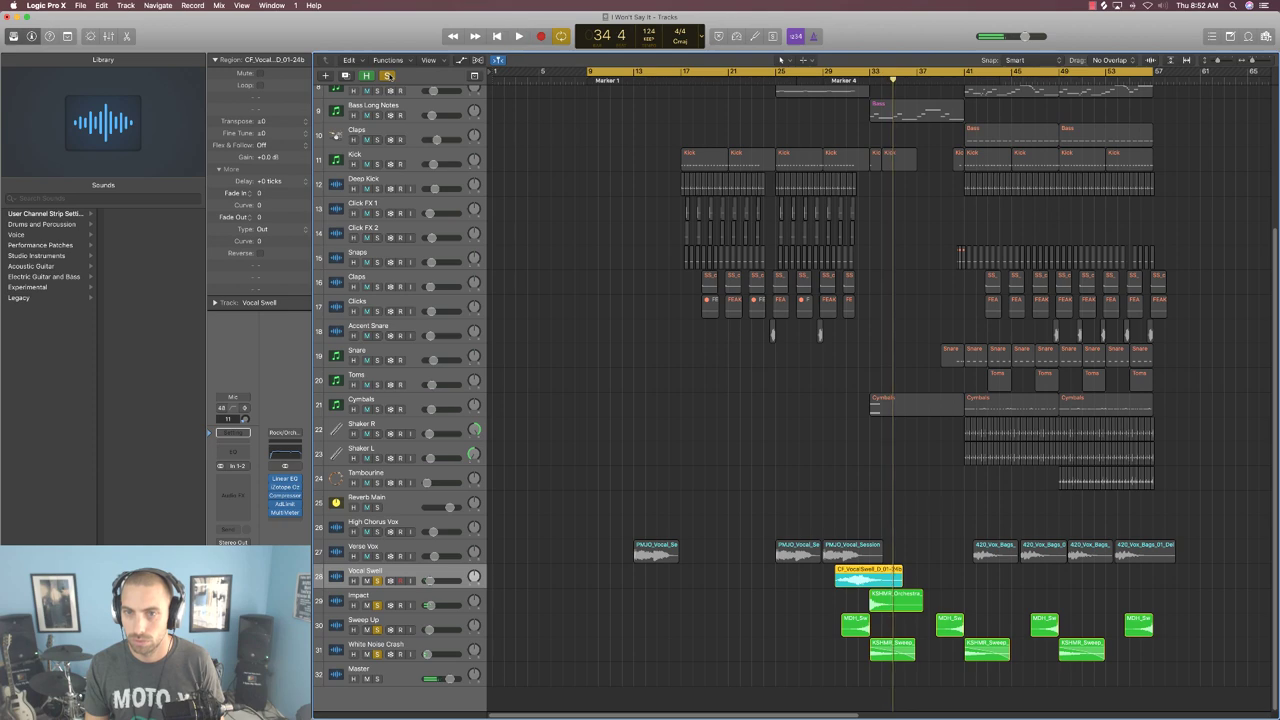
# - Clear all solos with the global Solo button so the full mix sounds
pyautogui.click(733, 130)
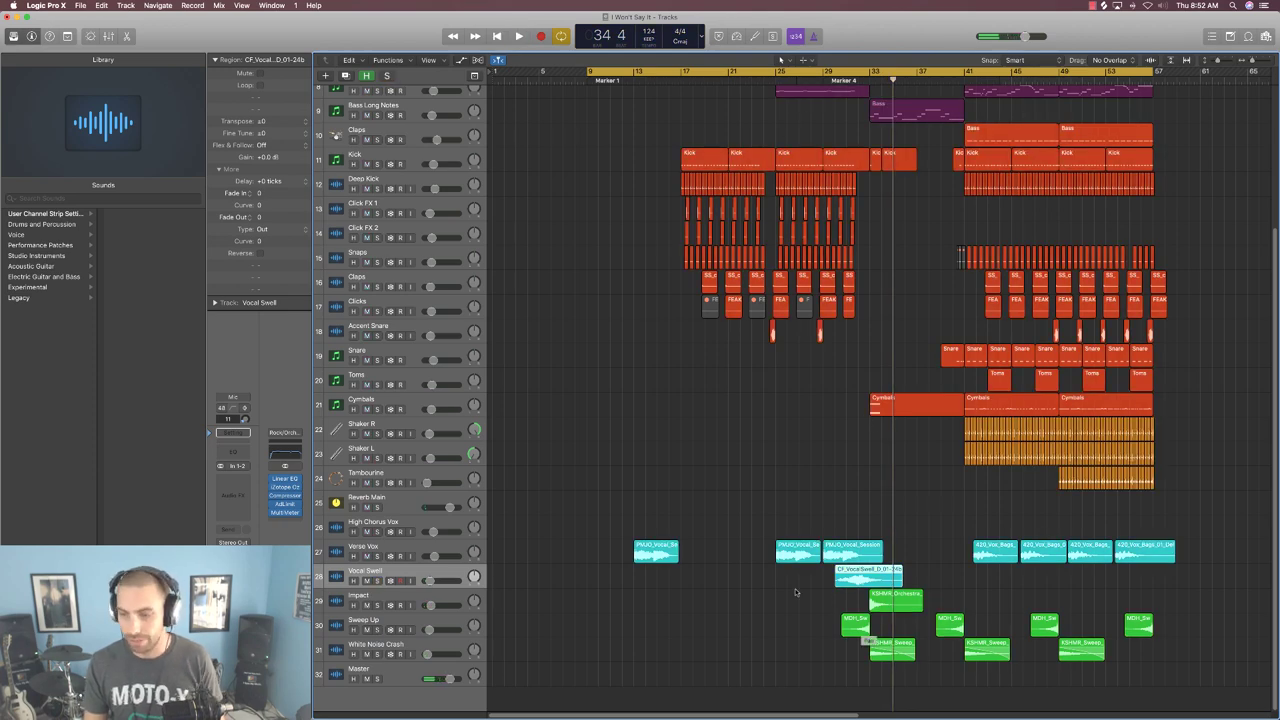
pyautogui.hscroll(2, 762, 700)
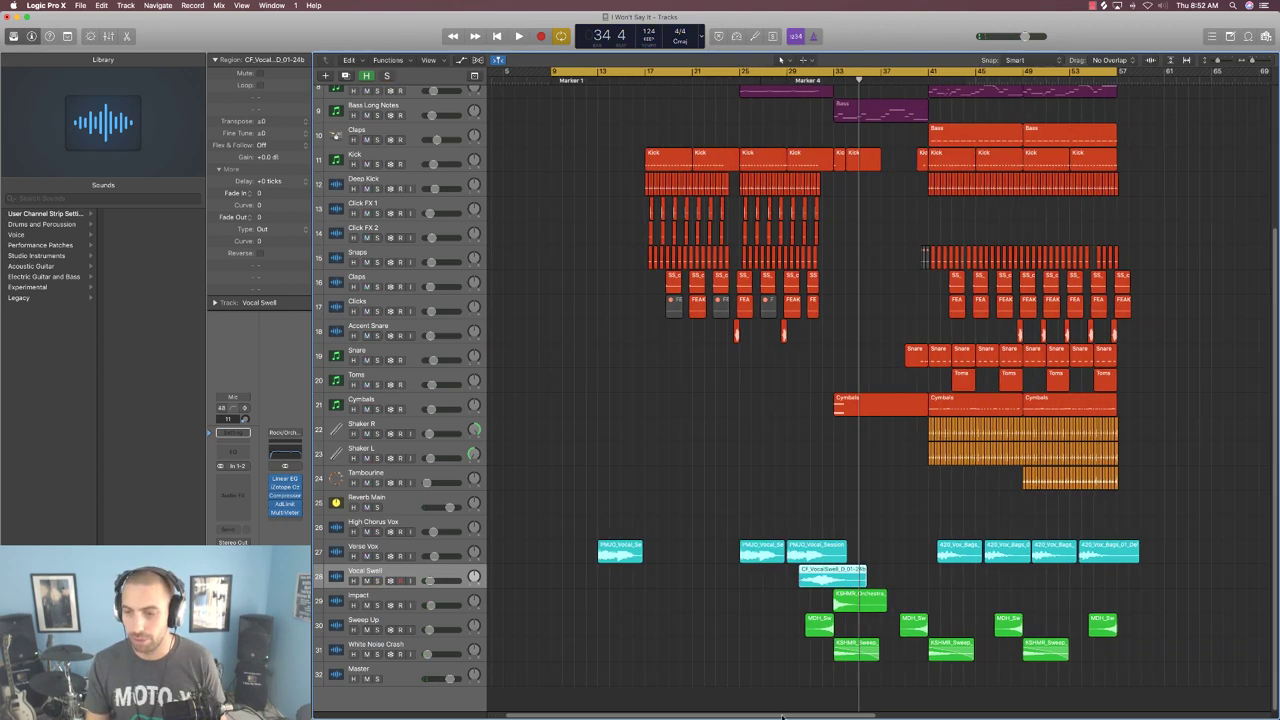
pyautogui.scroll(5, 822, 580)
pyautogui.scroll(-3, 822, 580)
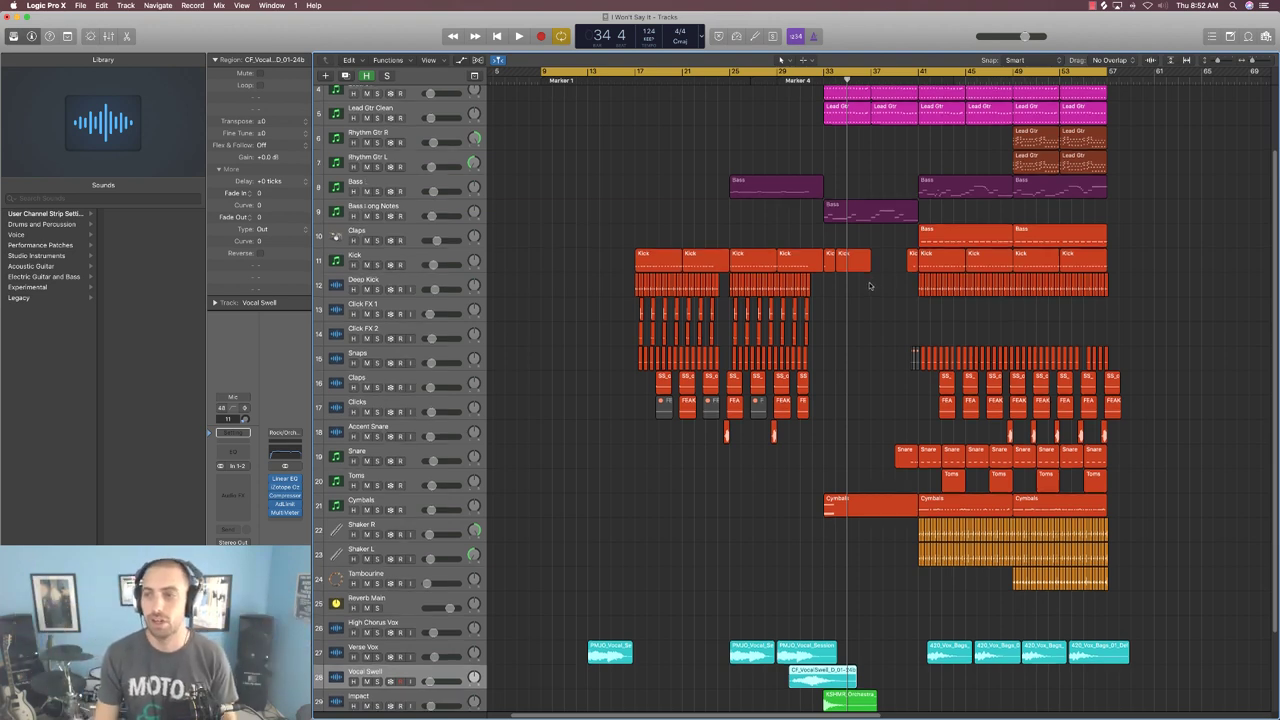
# - Restart playback near bar 30 and zoom out so all 32 tracks and the full song fit
pyautogui.scroll(3, 869, 287)
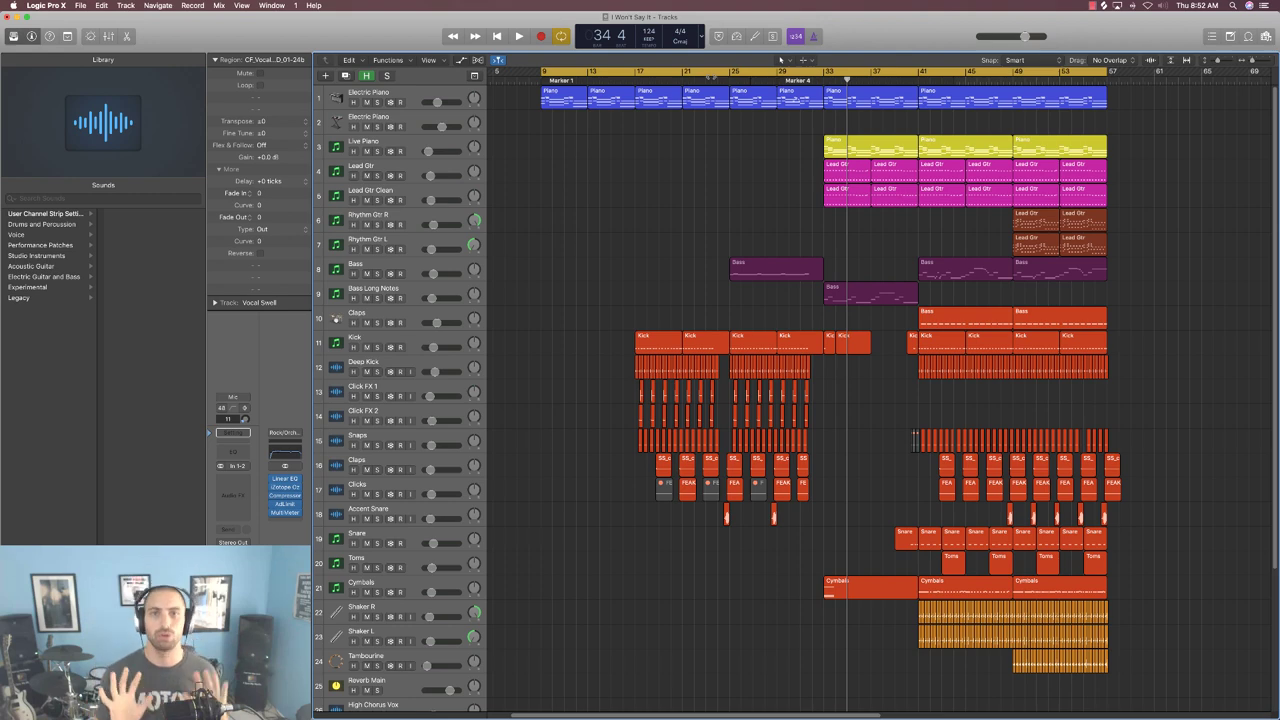
pyautogui.scroll(-5, 1000, 631)
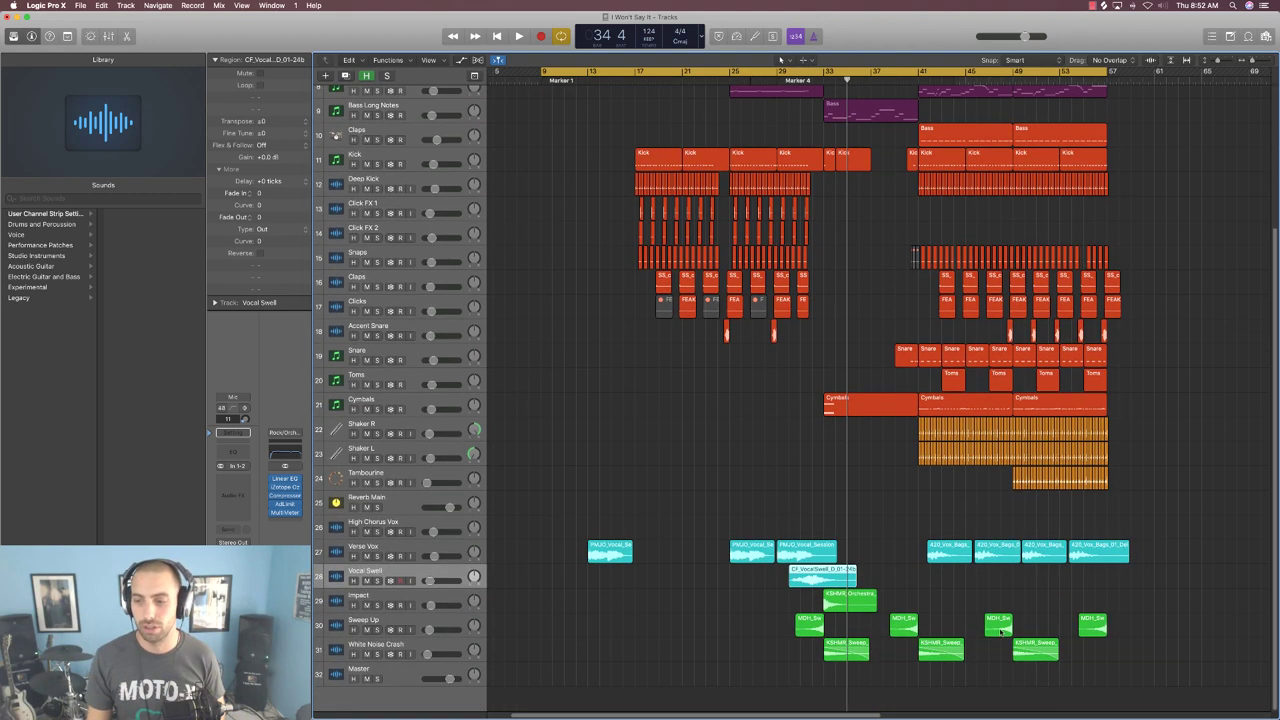
pyautogui.scroll(5, 813, 270)
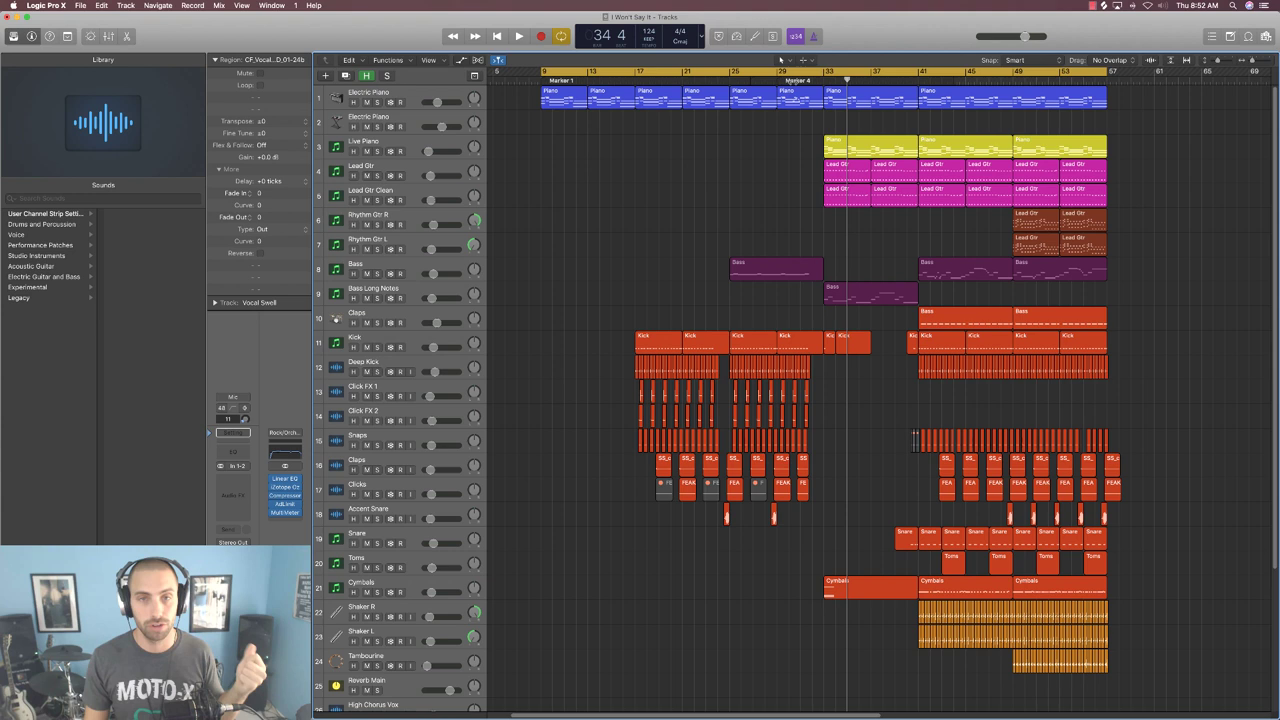
pyautogui.press('space')
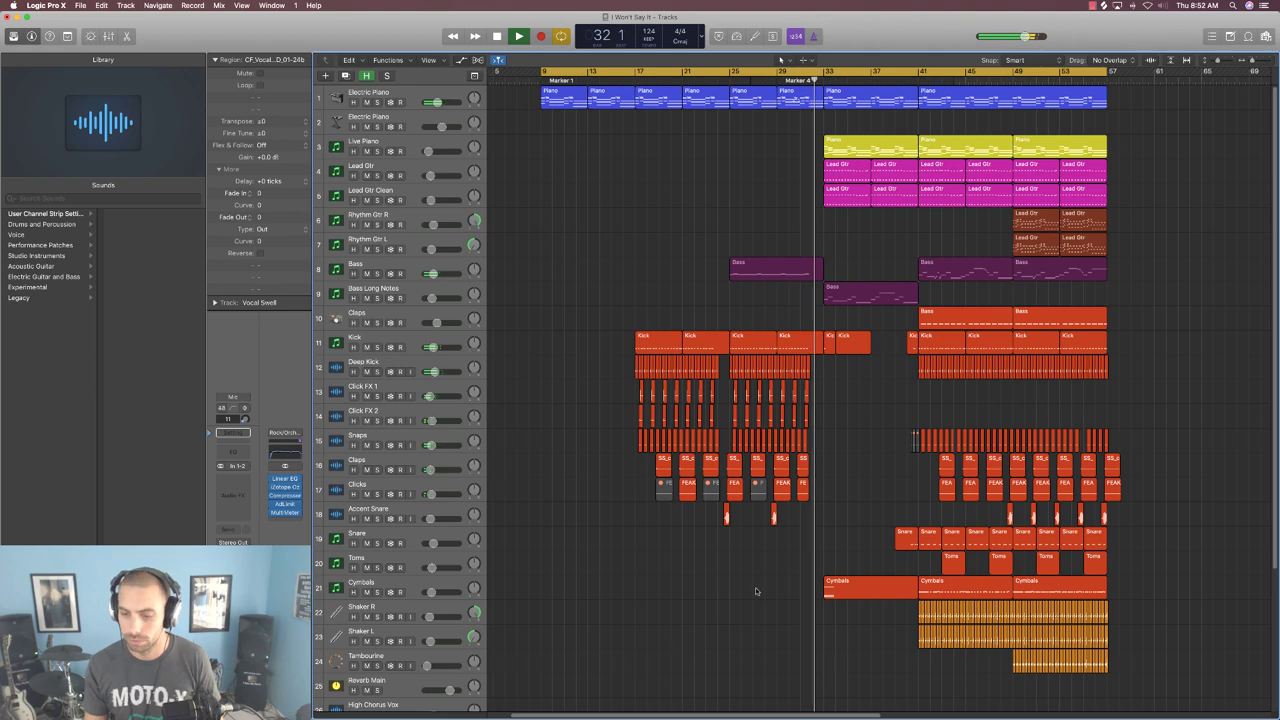
pyautogui.press('super+Left')
pyautogui.press('super+Up')
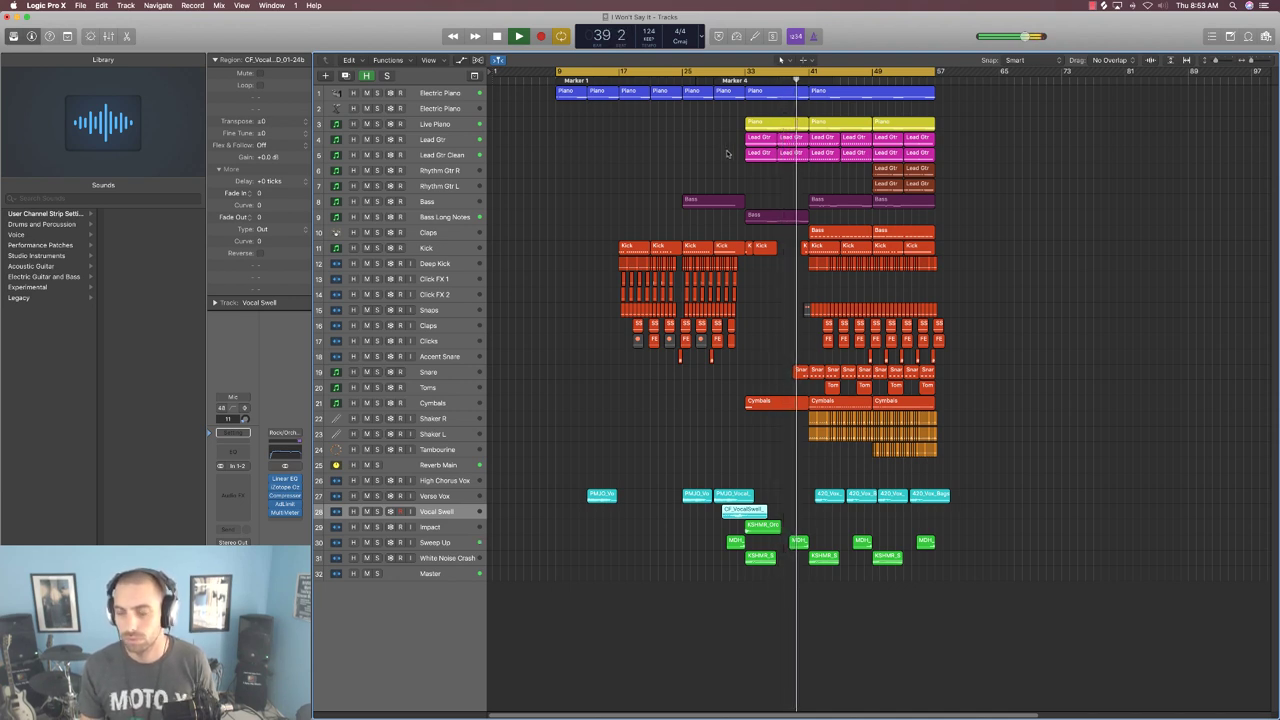
# - Solo Lead Gtr and Lead Gtr Clean together and play them from bar 33
pyautogui.press('space')
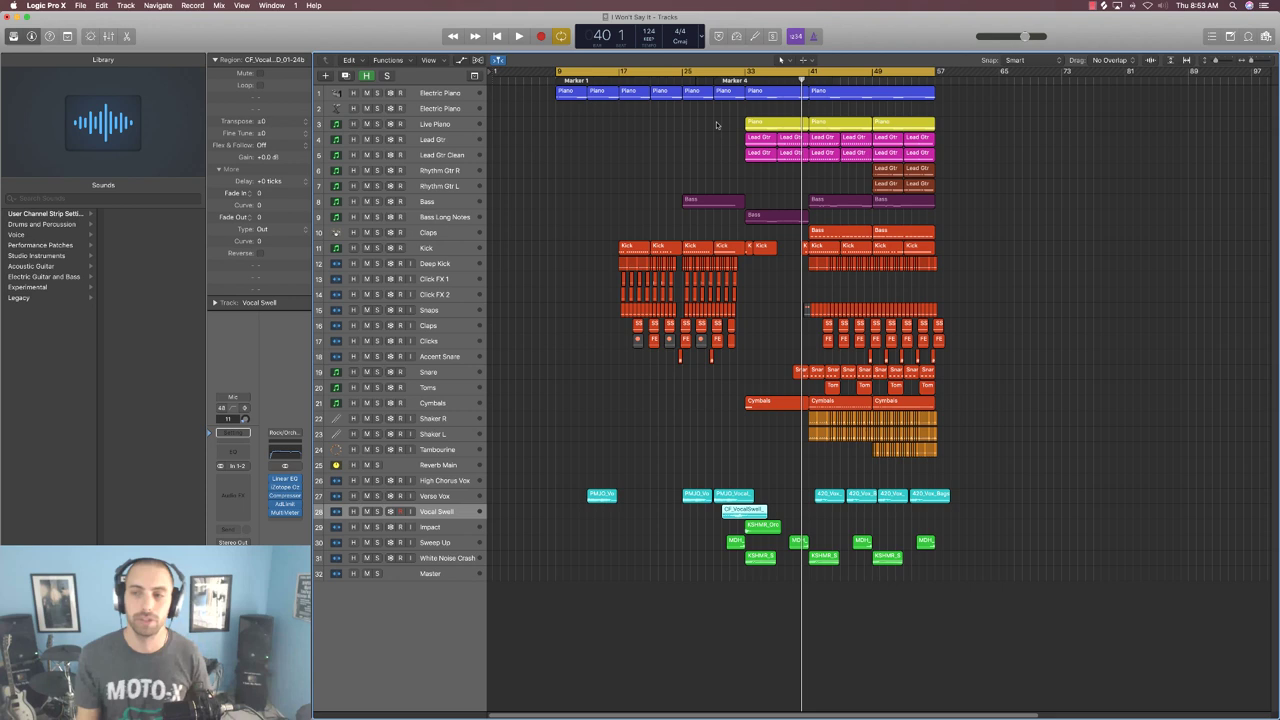
pyautogui.click(436, 124)
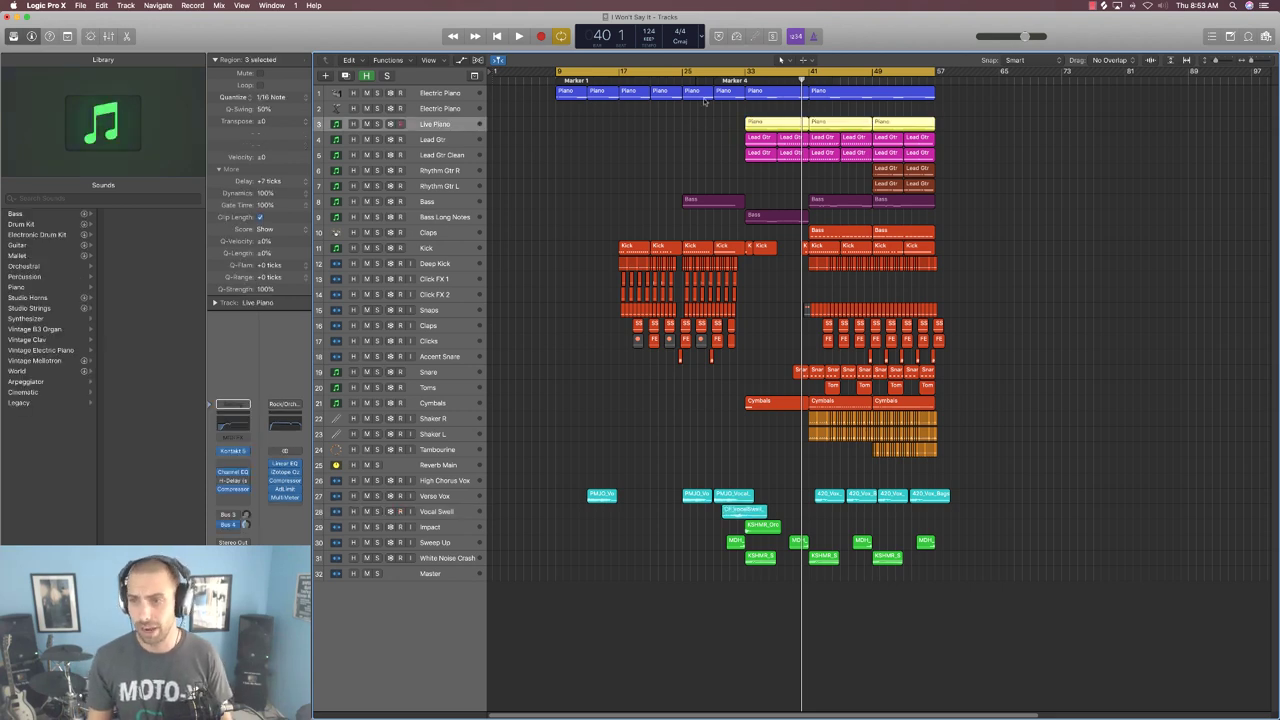
pyautogui.moveTo(378, 140); pyautogui.dragTo(378, 156)
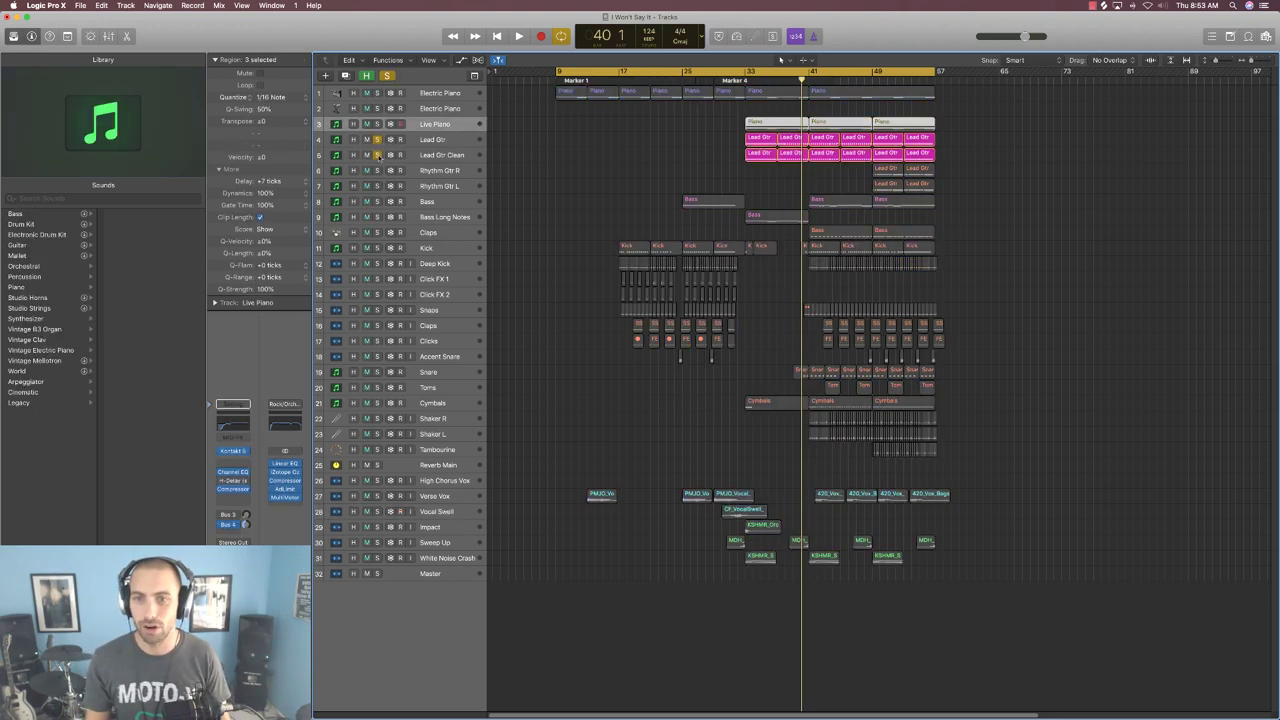
pyautogui.click(649, 152)
pyautogui.click(440, 155)
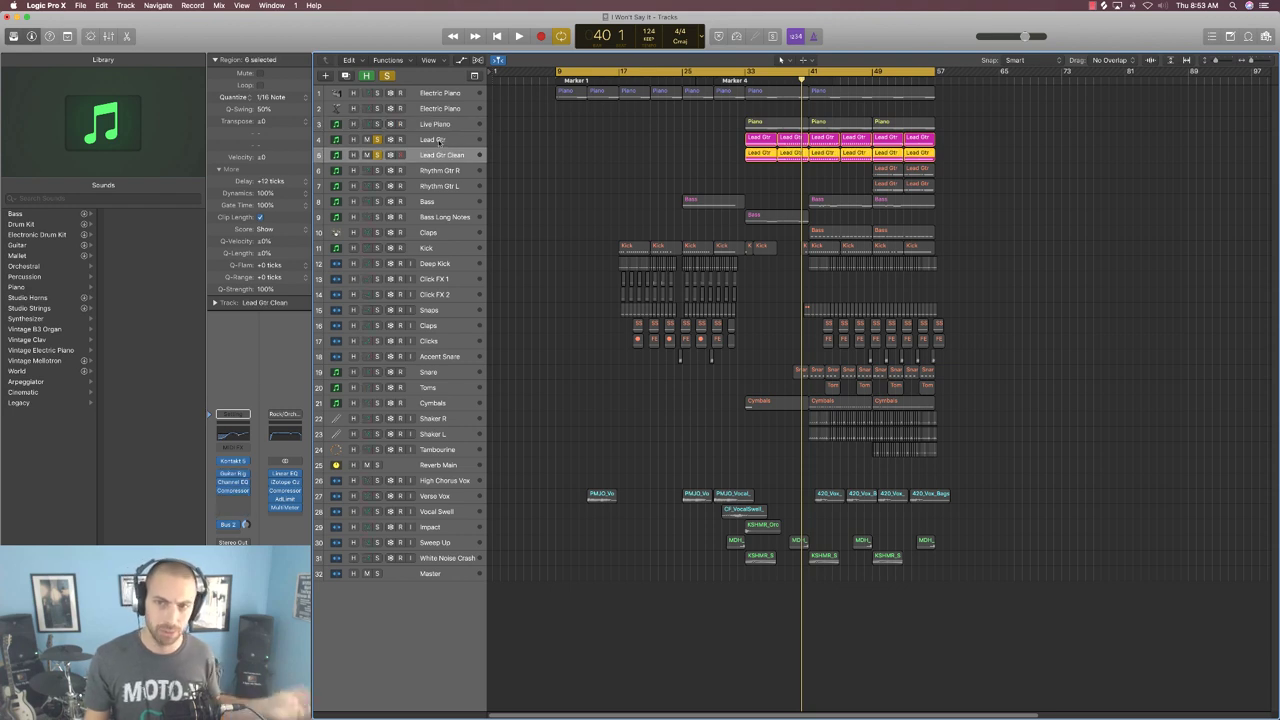
pyautogui.click(466, 139)
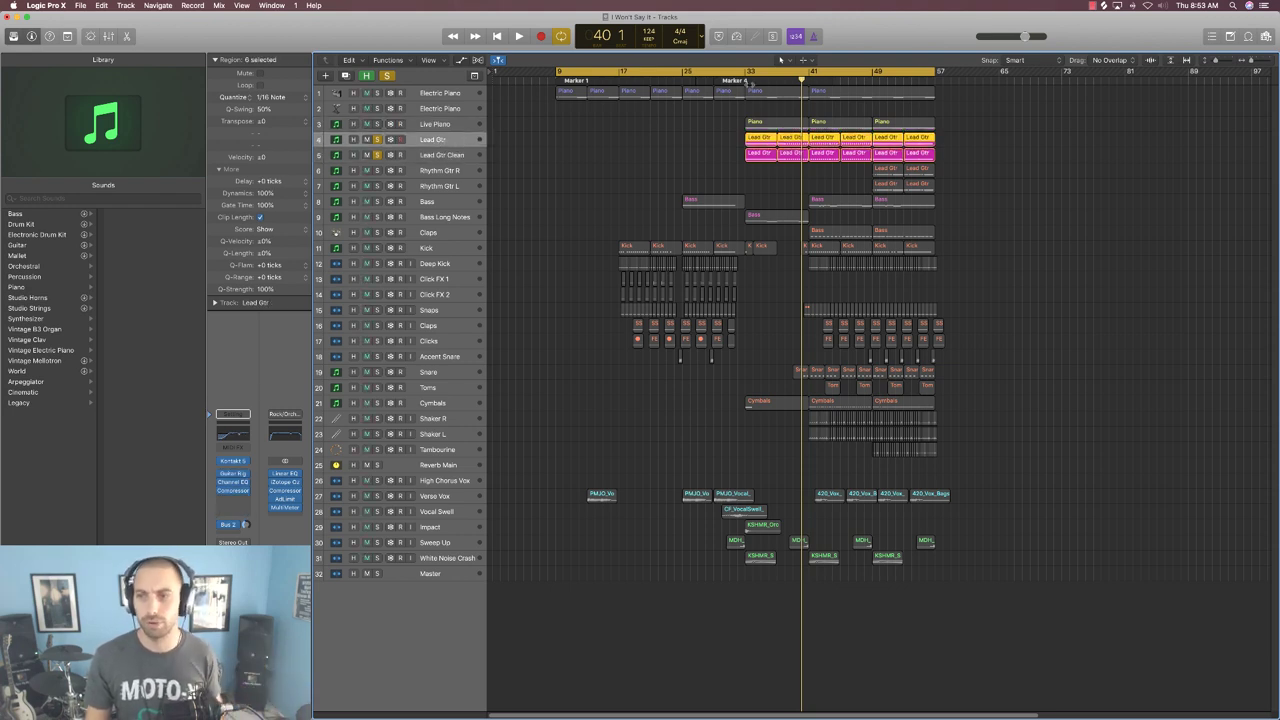
pyautogui.click(748, 78)
pyautogui.press('space')
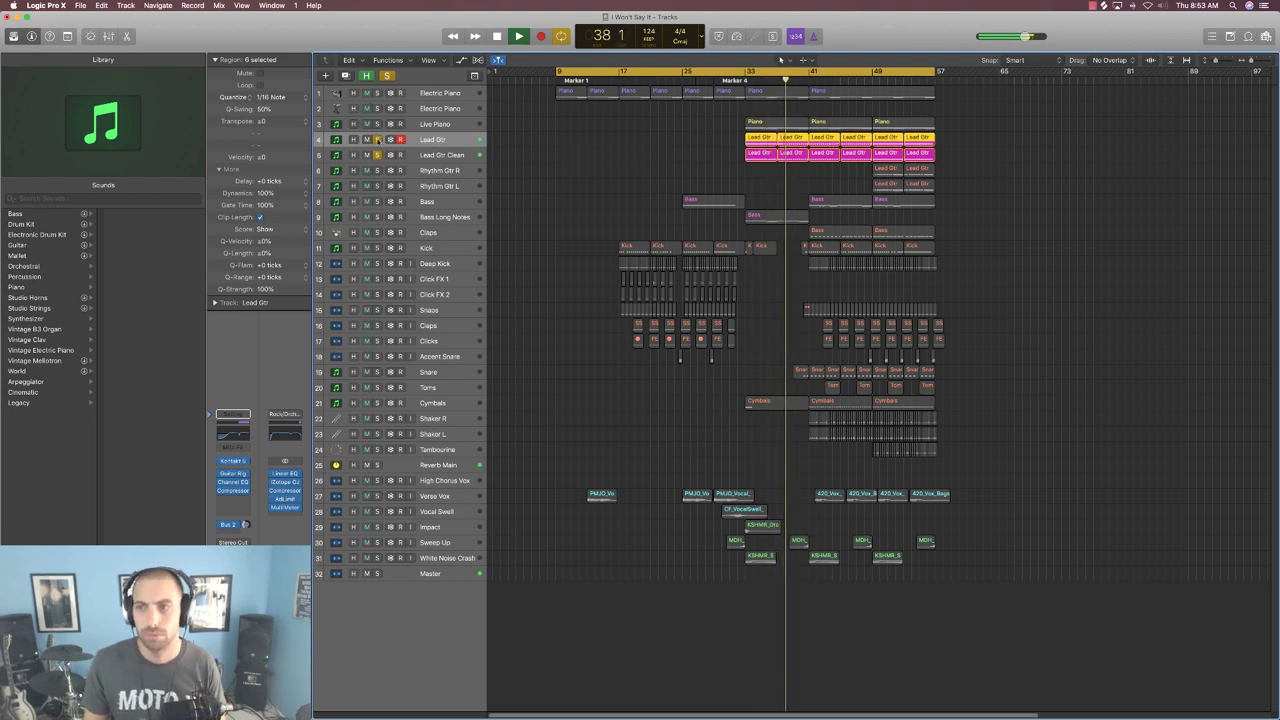
# - Leave only Lead Gtr soloed, then stop playback and unsolo it
pyautogui.click(377, 155)
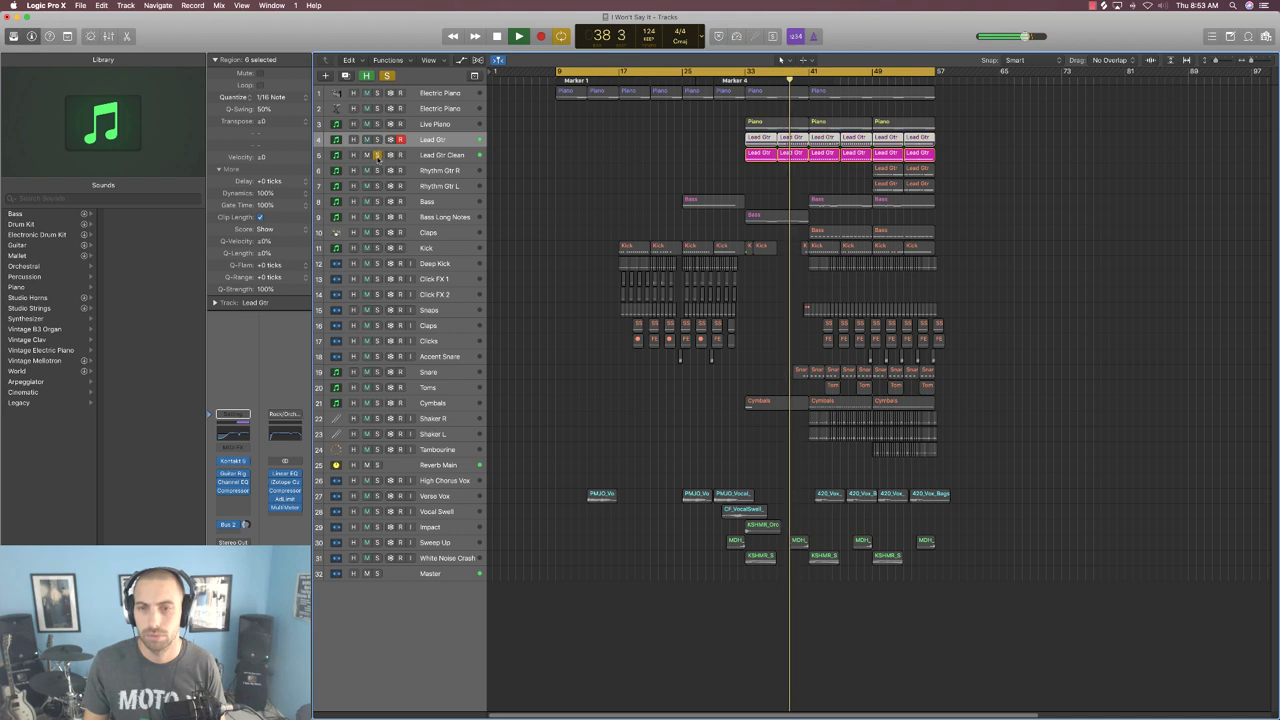
pyautogui.click(377, 155)
pyautogui.click(377, 139)
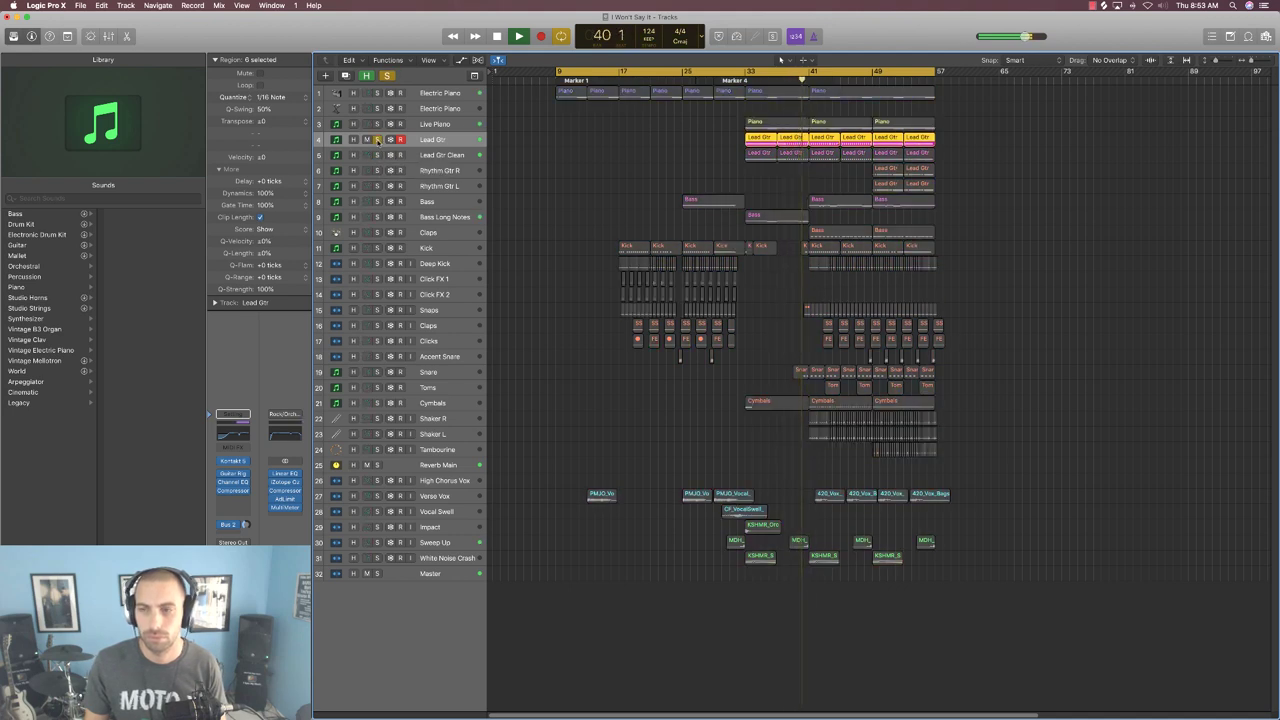
pyautogui.press('space')
pyautogui.click(377, 139)
pyautogui.click(561, 153)
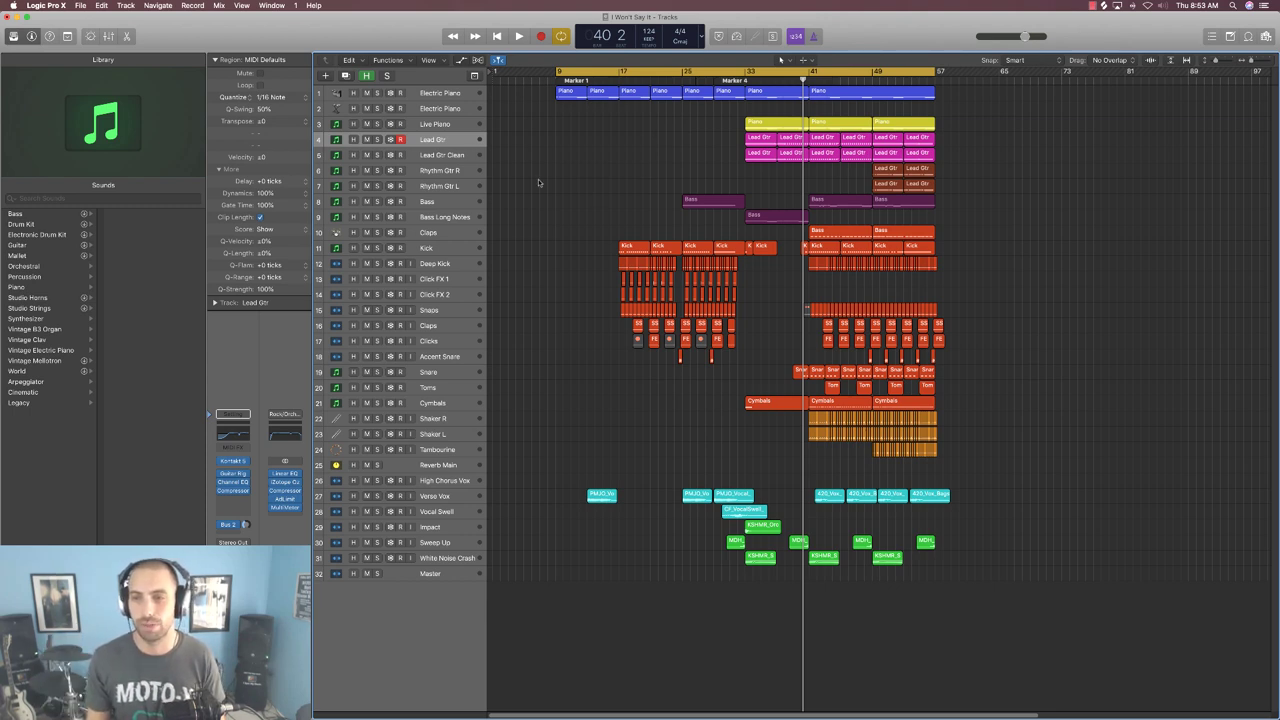
# - Jump to Marker 4 and play with the Live Piano track soloed
pyautogui.click(465, 127)
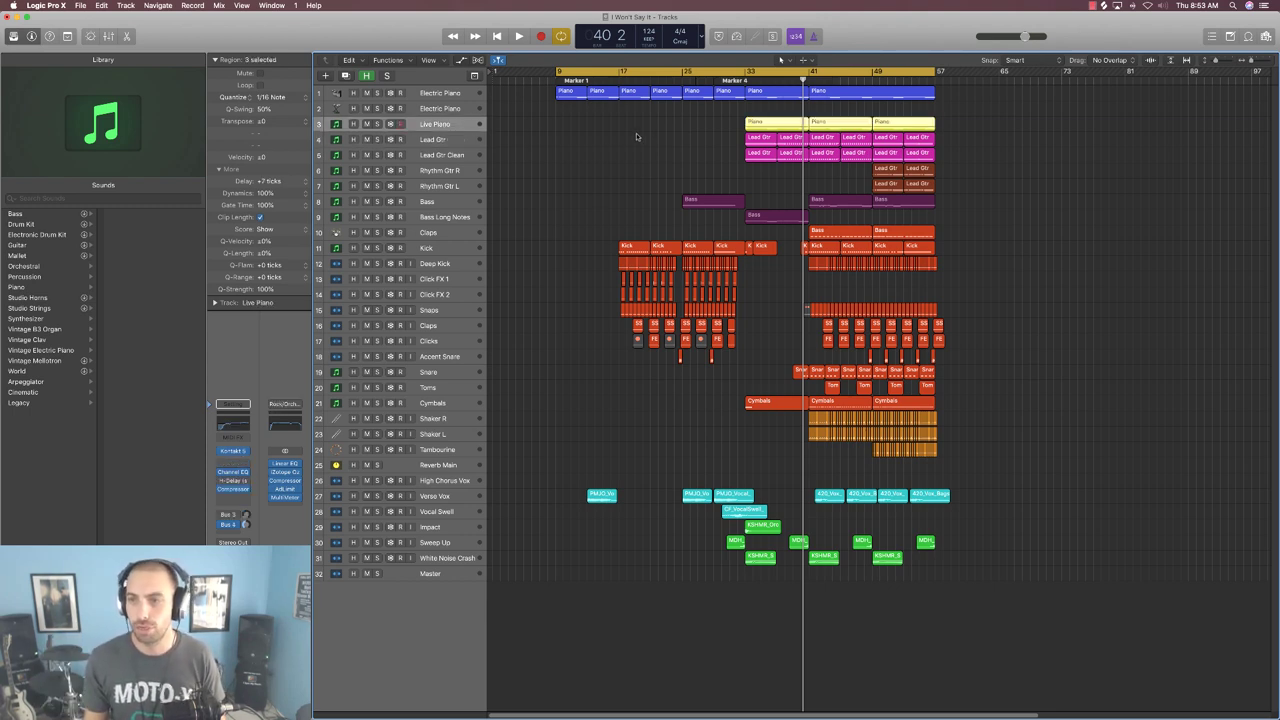
pyautogui.hotkey('alt', ',')
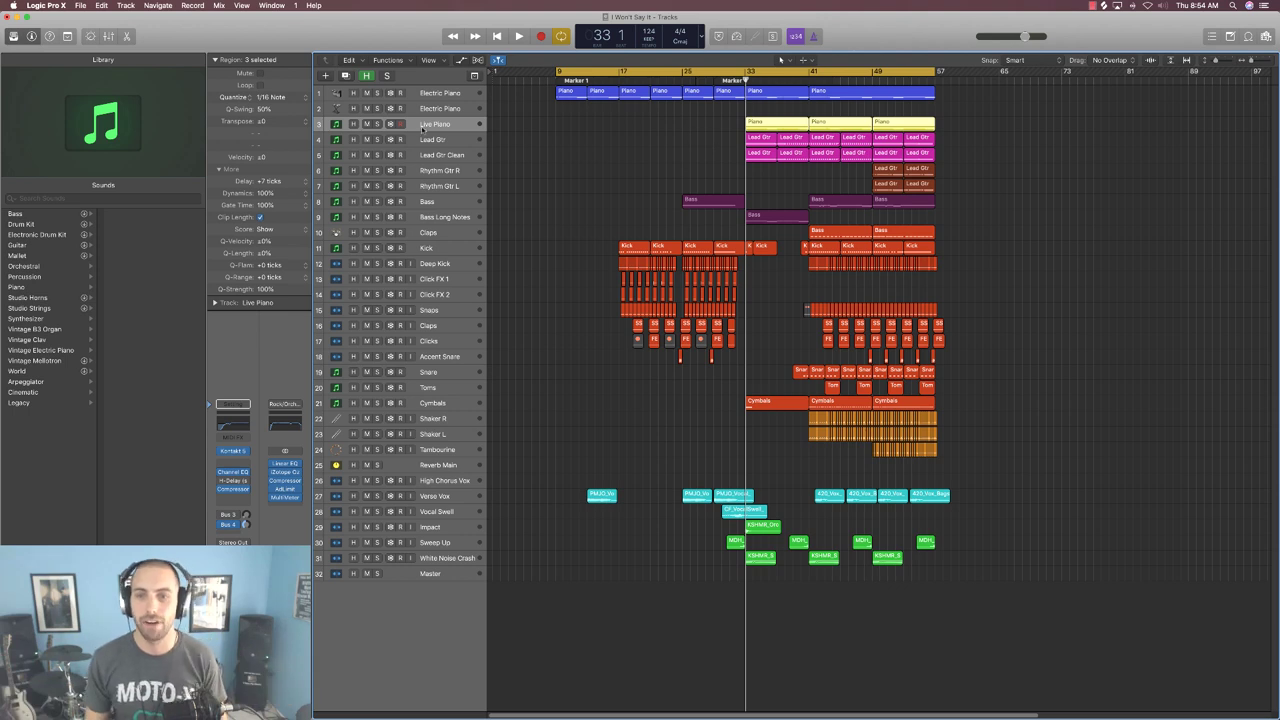
pyautogui.click(377, 124)
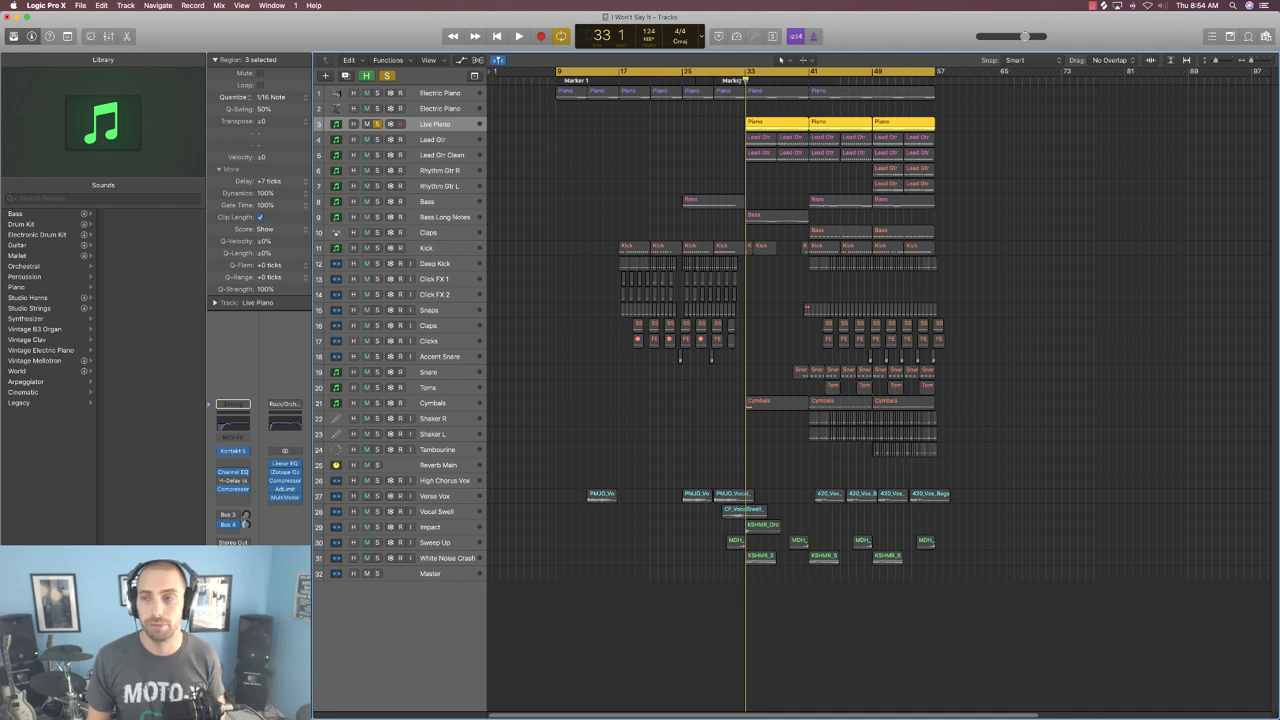
pyautogui.press('space')
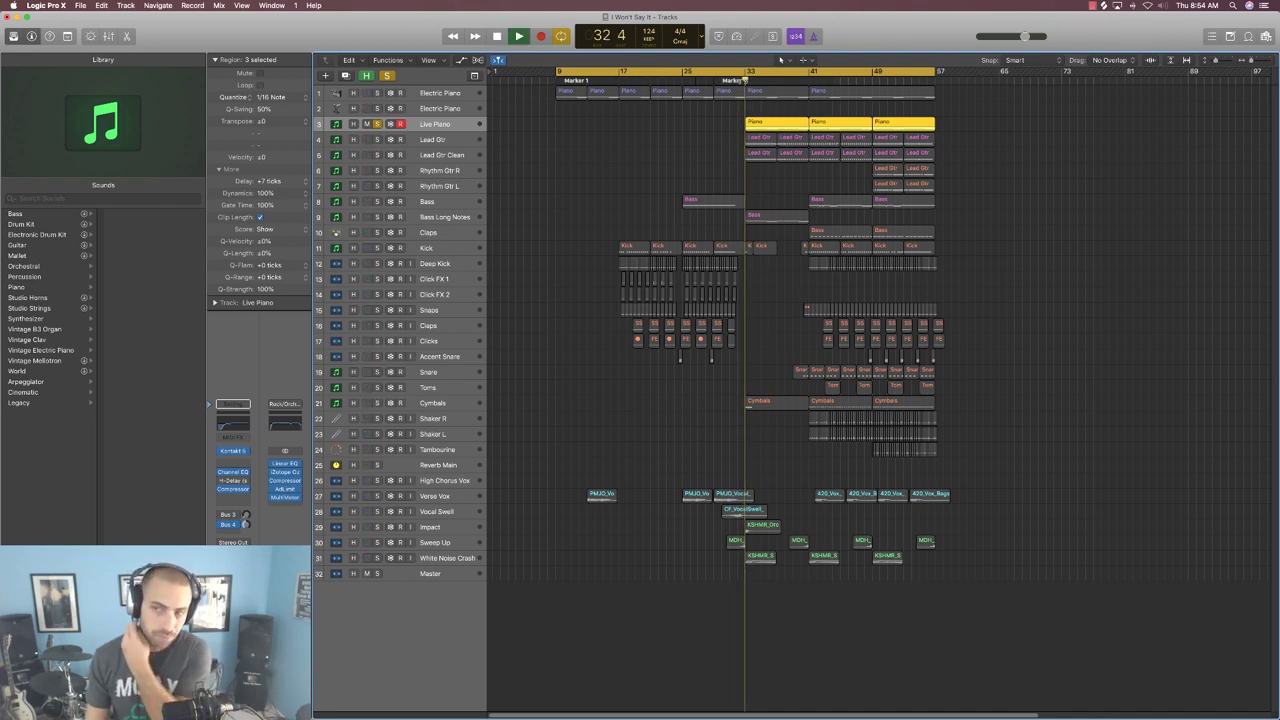
# - Unsolo the Live Piano and deselect its regions so the full mix keeps playing
pyautogui.click(377, 123)
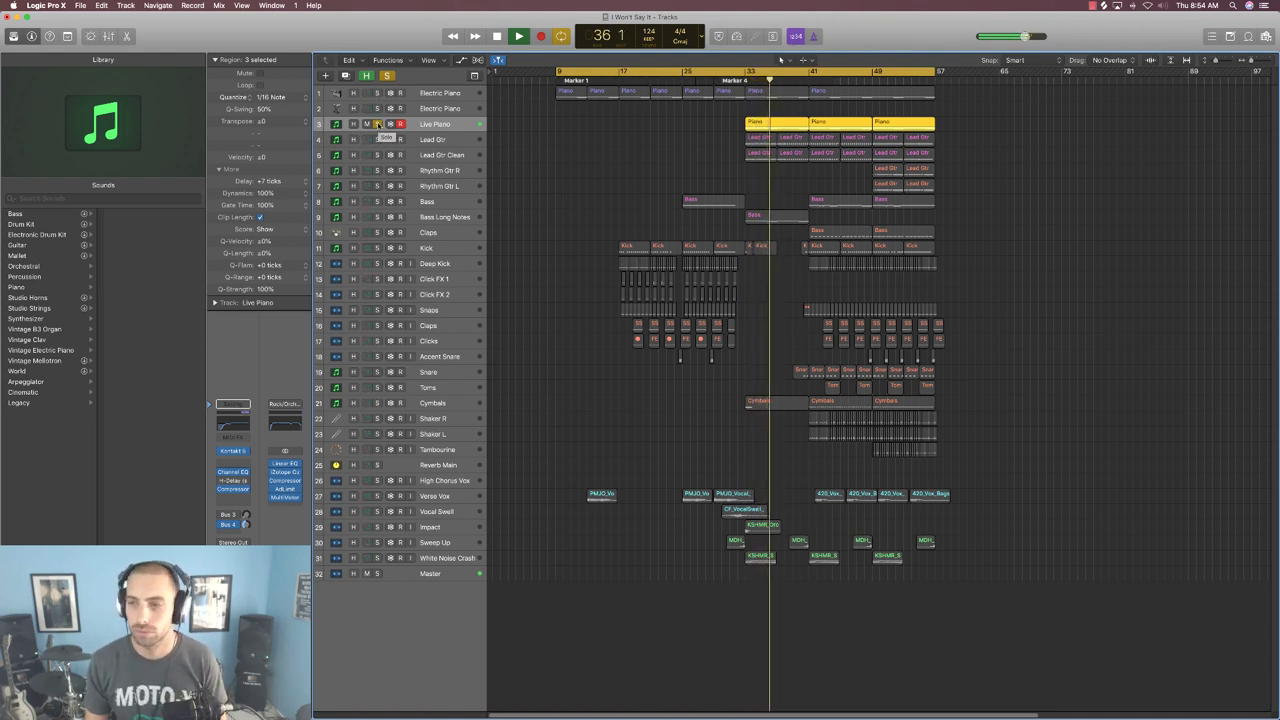
pyautogui.click(377, 123)
pyautogui.click(604, 159)
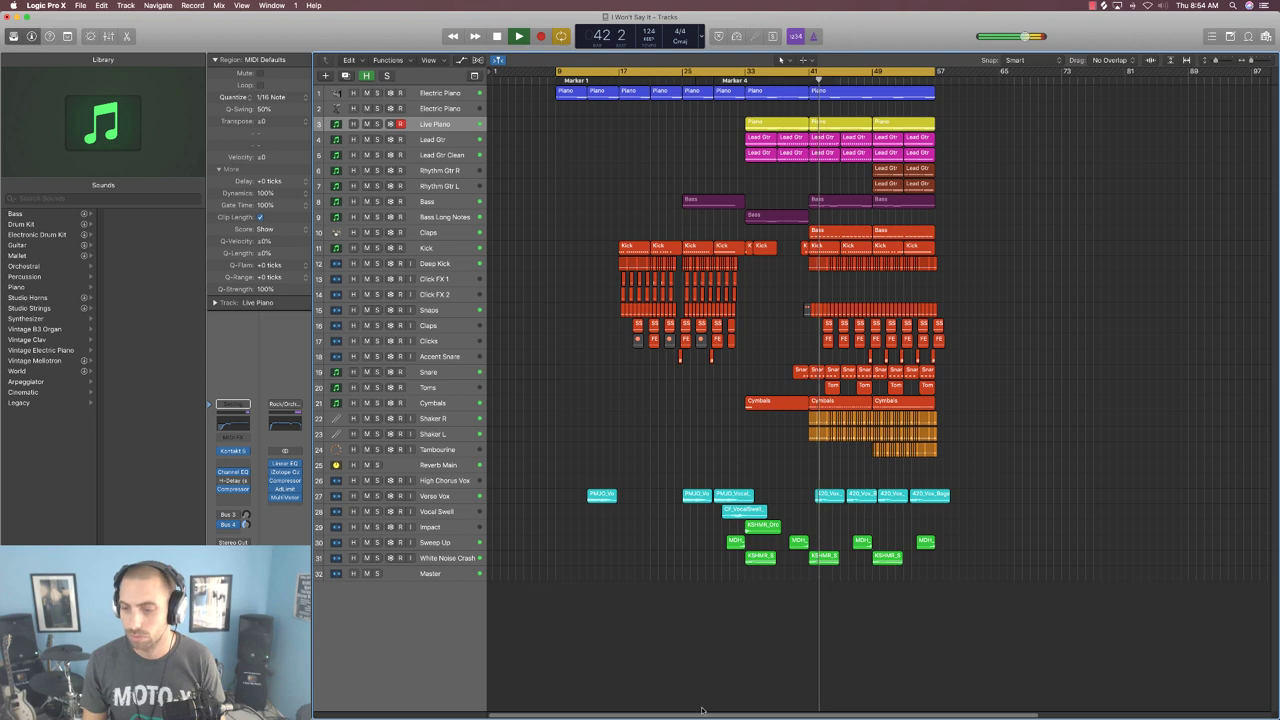
# - Zoom in, turn off the old cycle, and draw a new cycle from bar 41 to 57
pyautogui.hscroll(3, 770, 700)
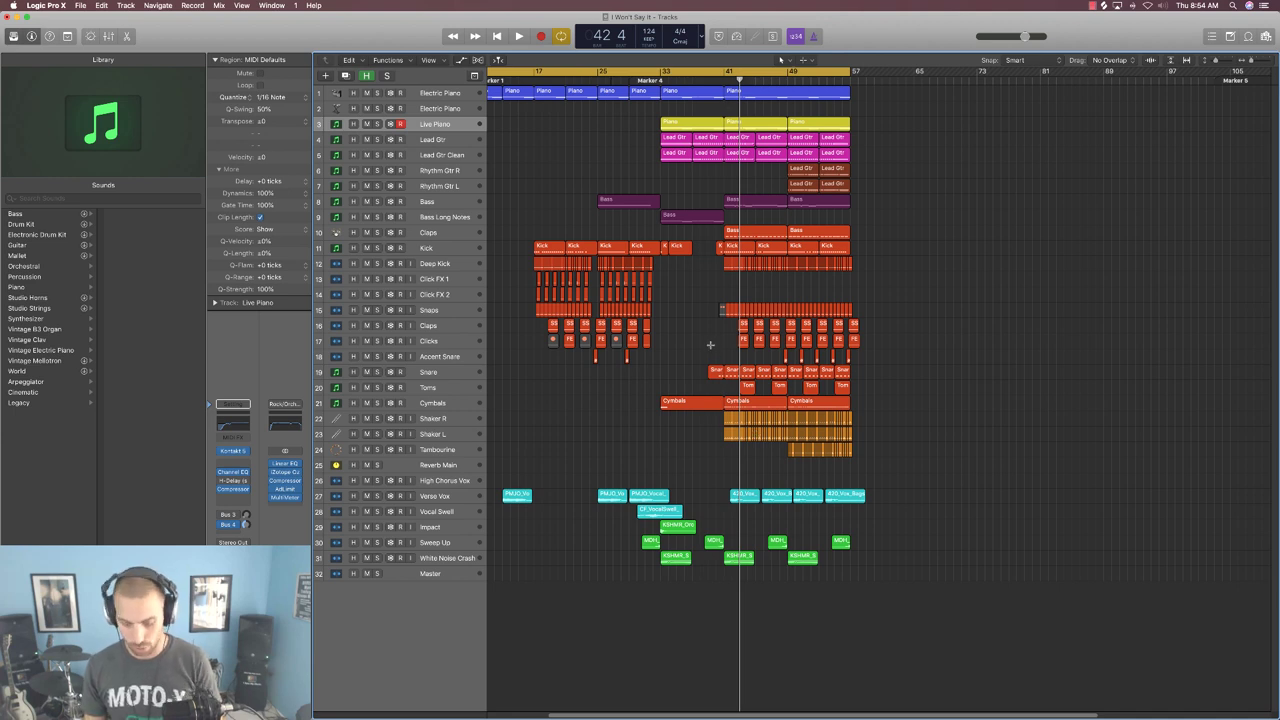
pyautogui.press('super+Right')
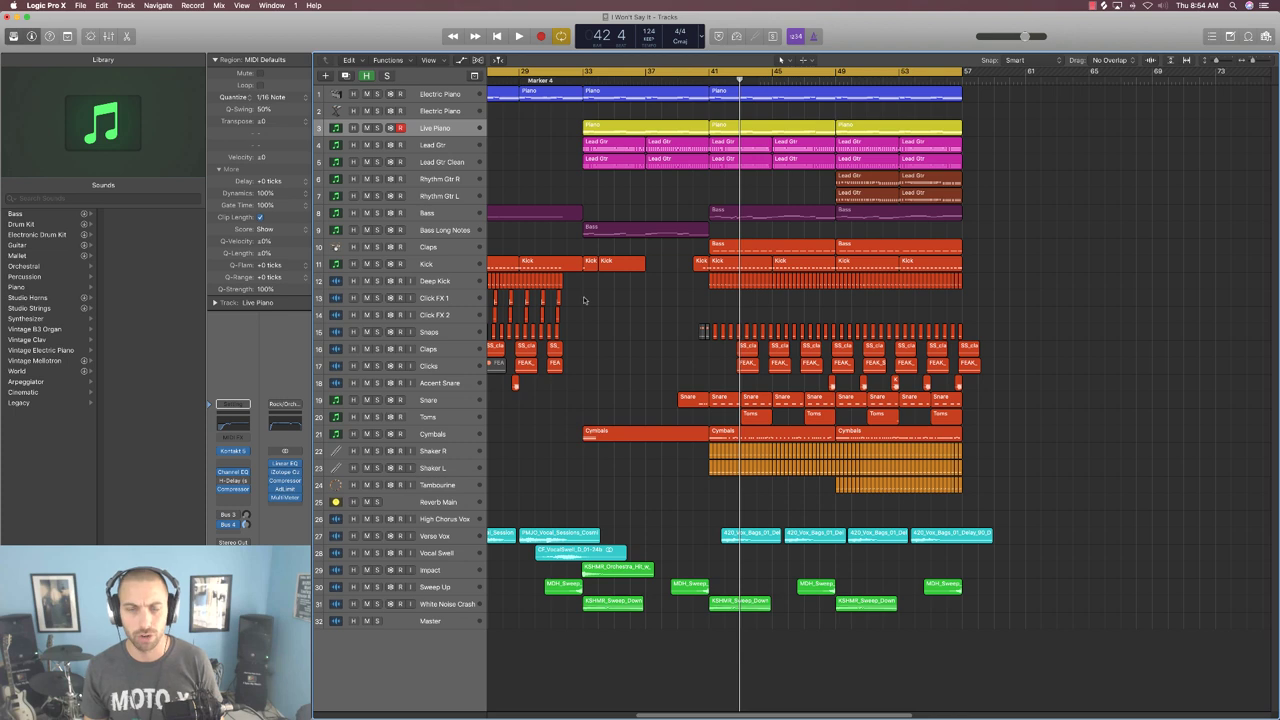
pyautogui.moveTo(584, 300); pyautogui.dragTo(532, 324)
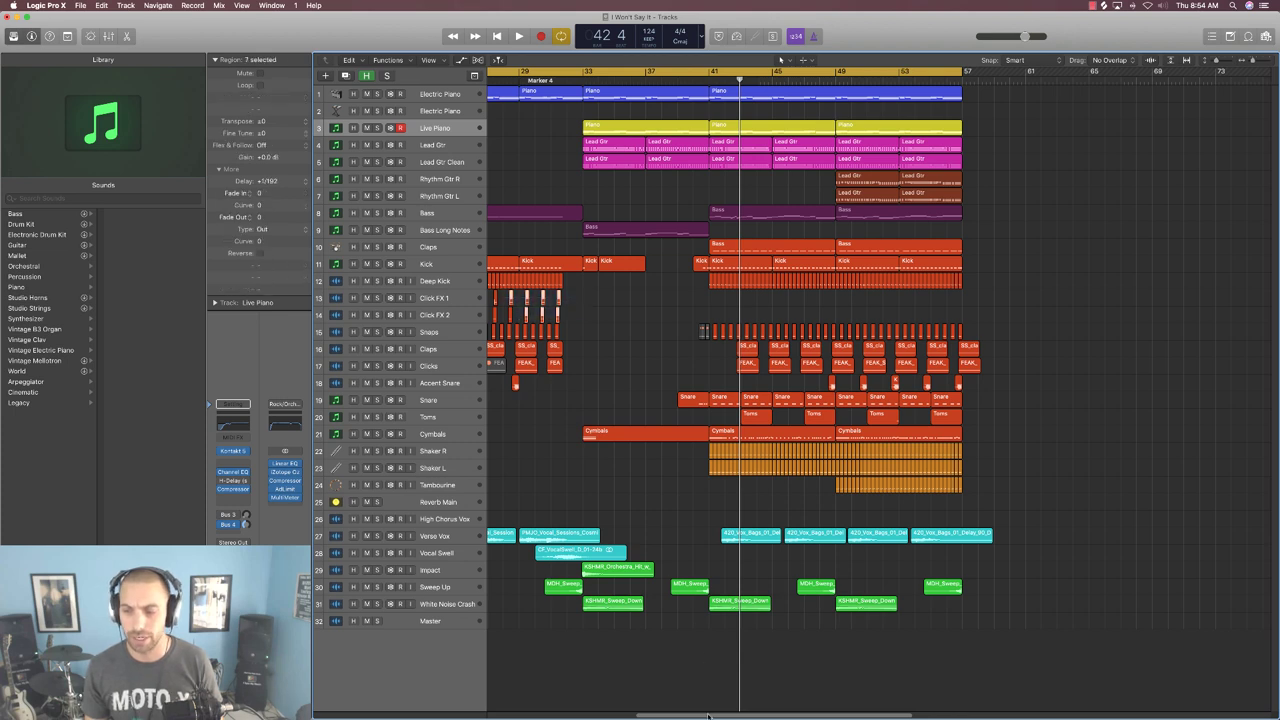
pyautogui.moveTo(708, 716); pyautogui.dragTo(722, 716)
pyautogui.click(674, 70)
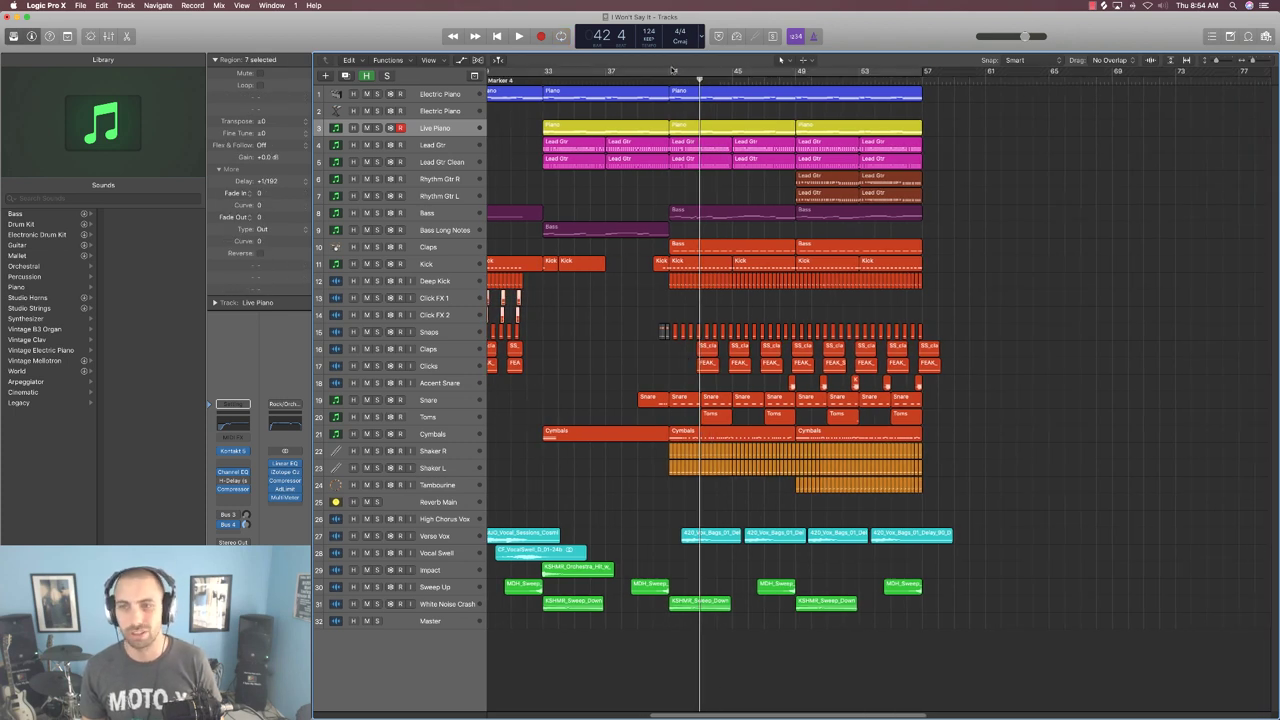
pyautogui.moveTo(674, 70); pyautogui.dragTo(922, 72)
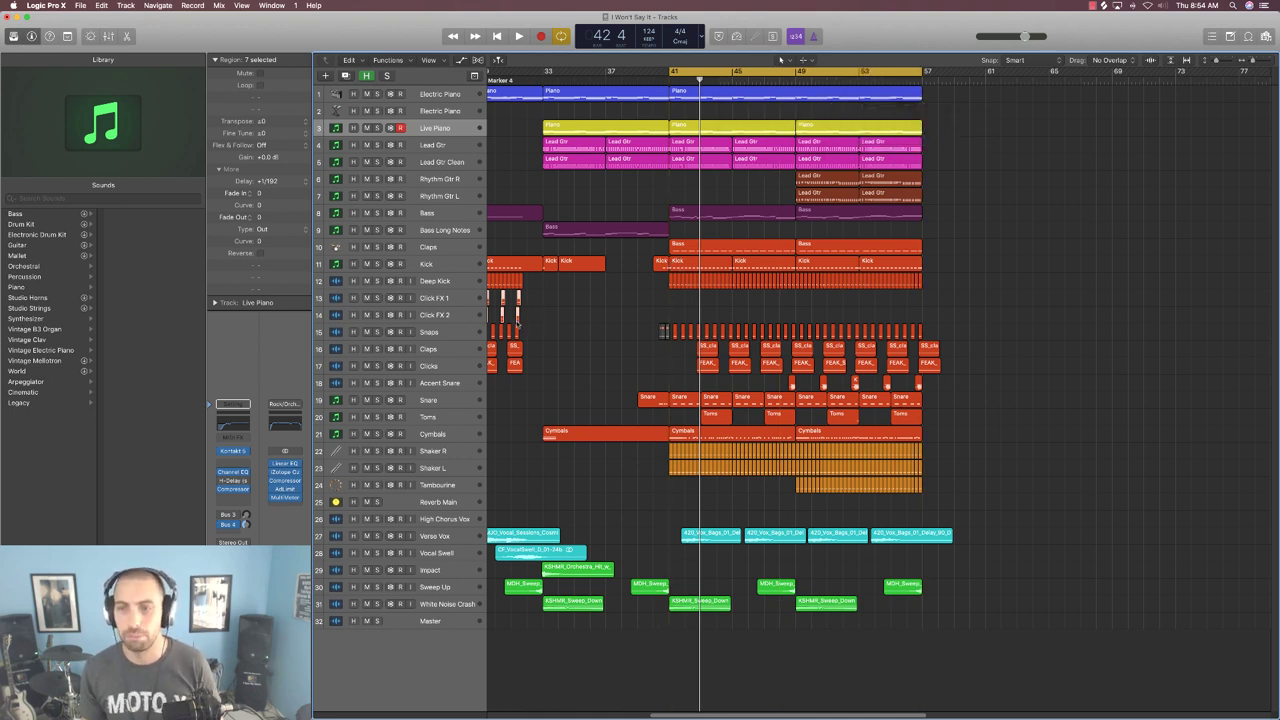
# - Select Shaker R and Shaker L, zoom in both ways, and play the chorus loop
pyautogui.click(440, 455)
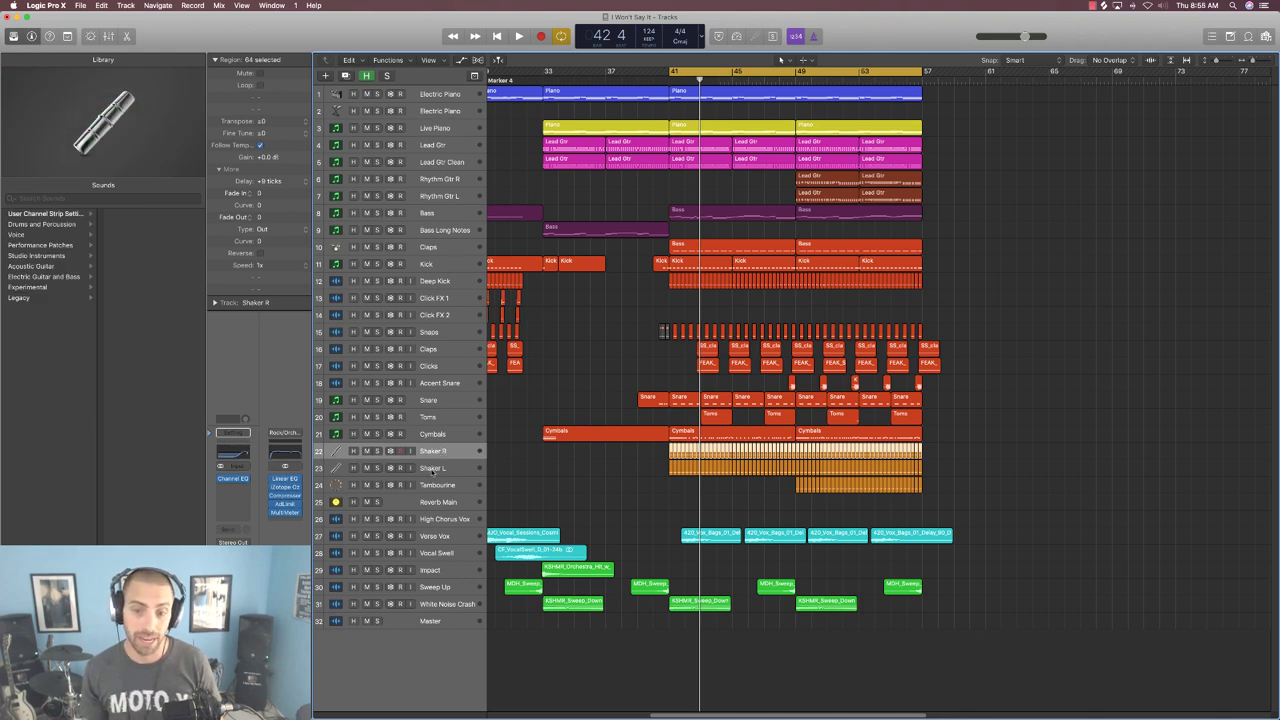
pyautogui.click(433, 470)
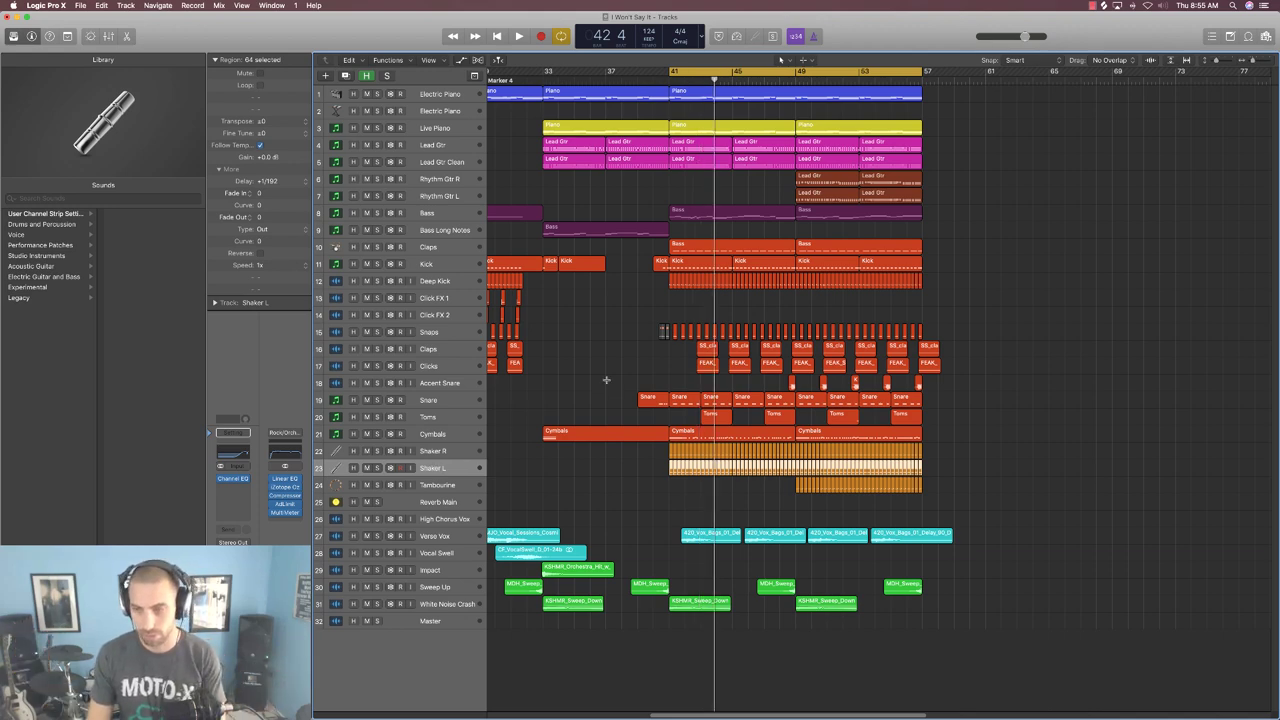
pyautogui.press('super+Right')
pyautogui.press('super+Down')
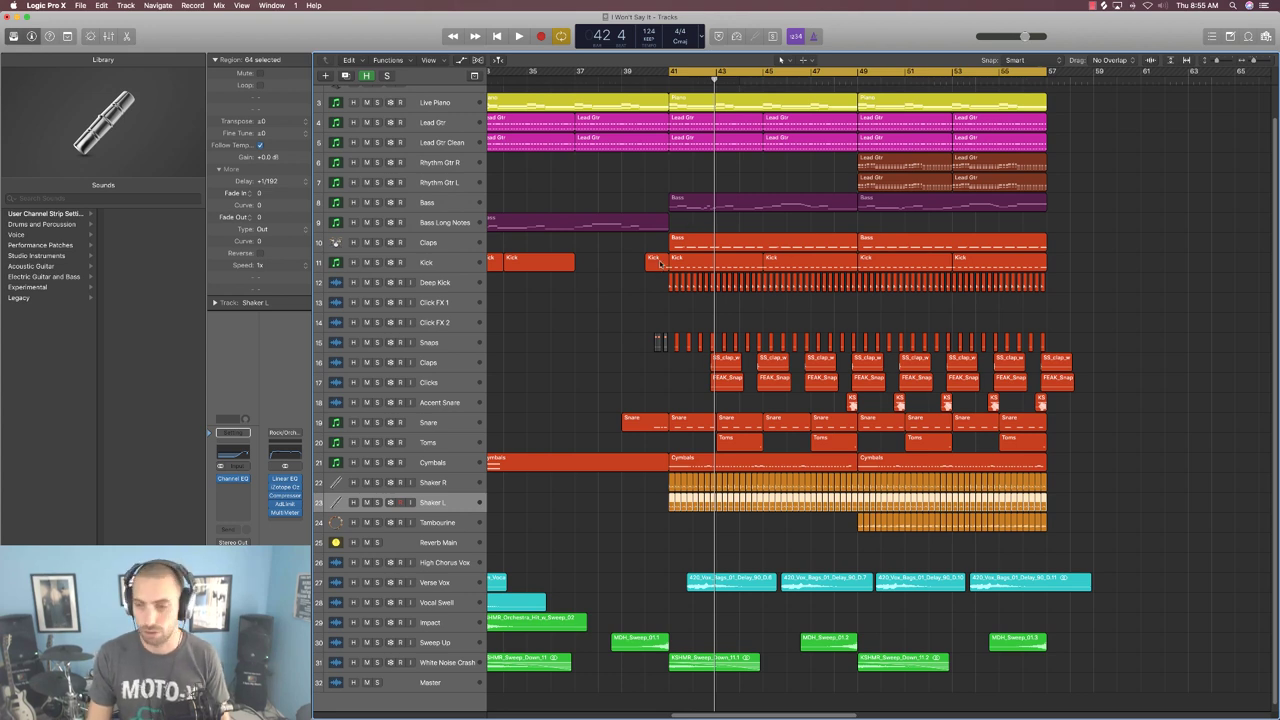
pyautogui.scroll(1, 663, 260)
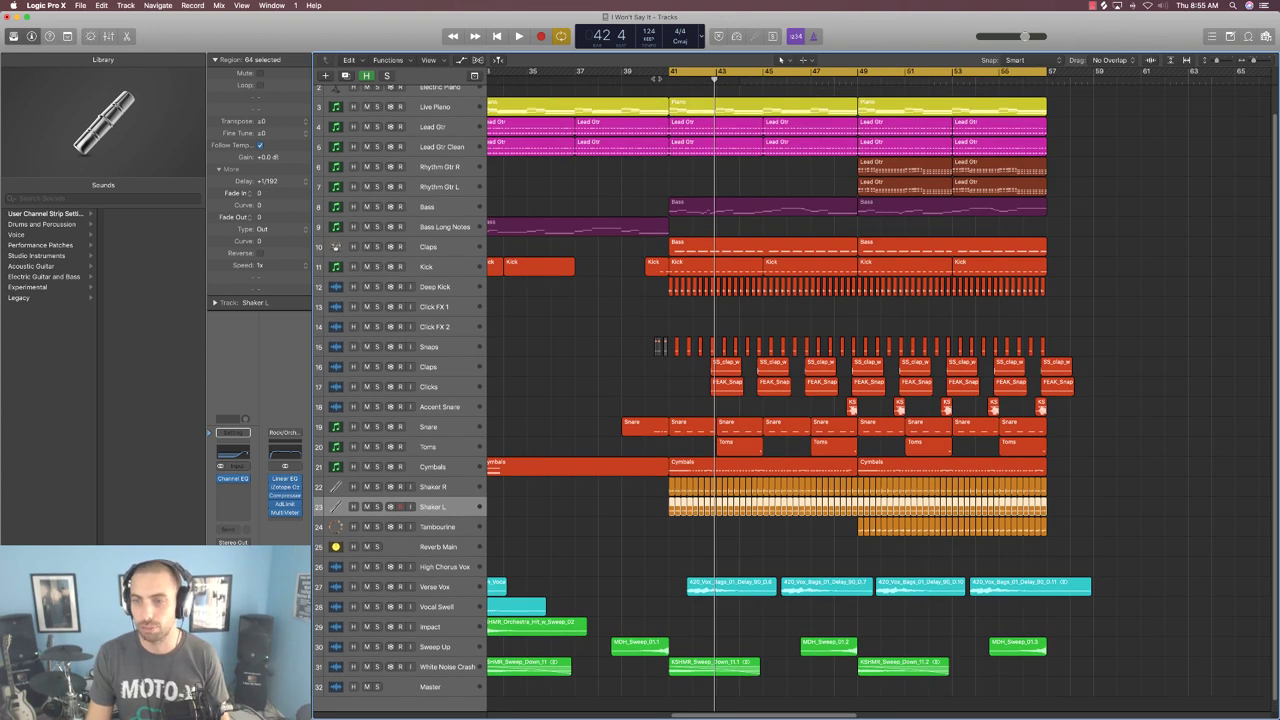
pyautogui.press('space')
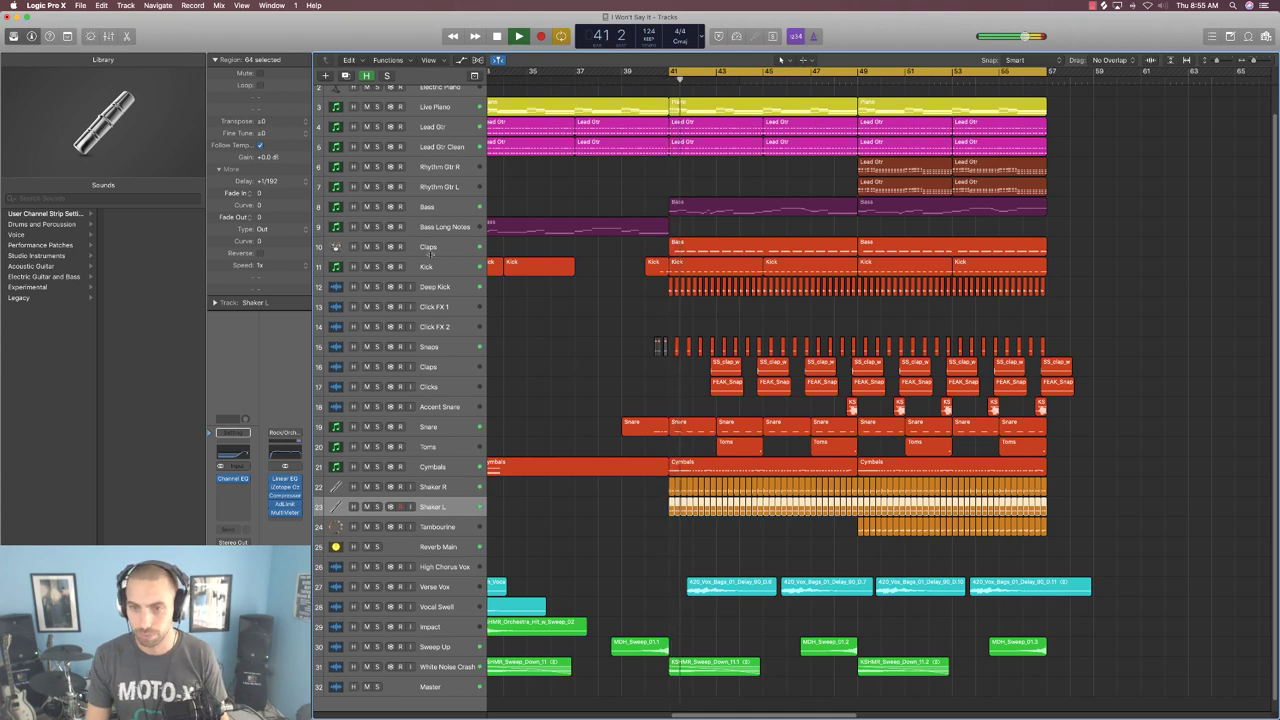
# - Solo the drum tracks through Shaker L plus the Tambourine, then stop at bar 53
pyautogui.moveTo(378, 247); pyautogui.dragTo(378, 527)
pyautogui.click(698, 352)
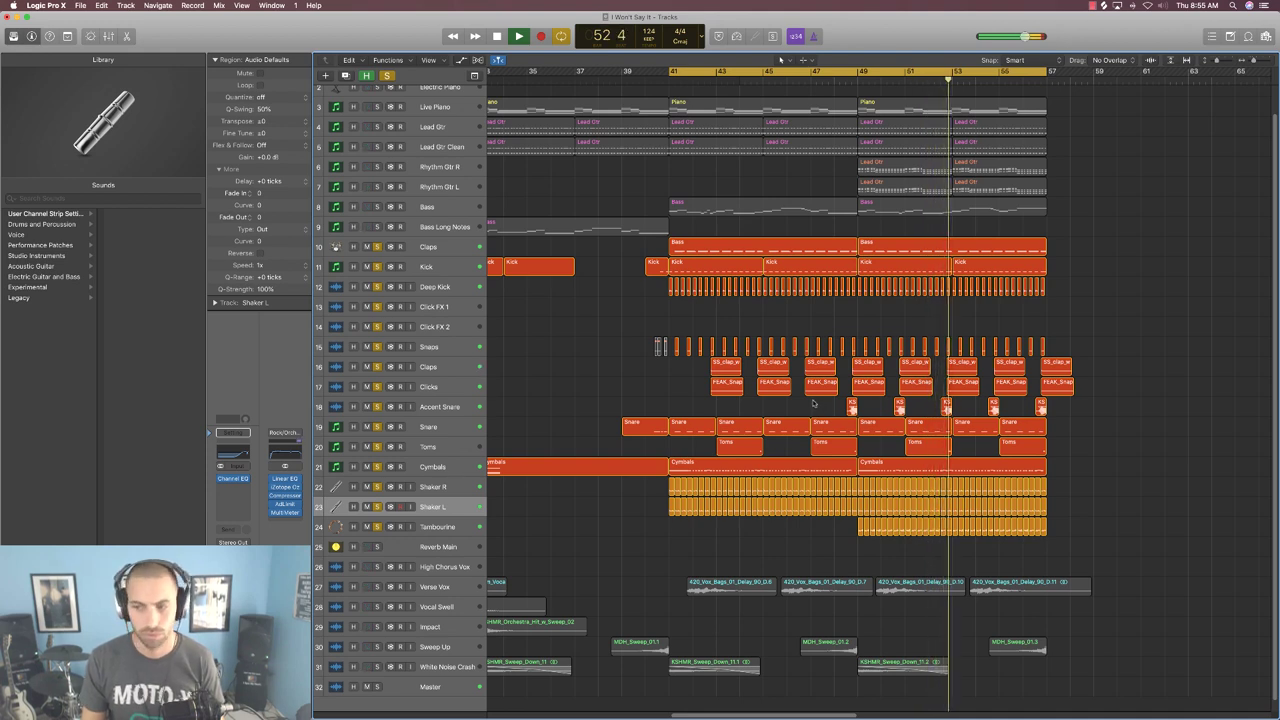
pyautogui.press('space')
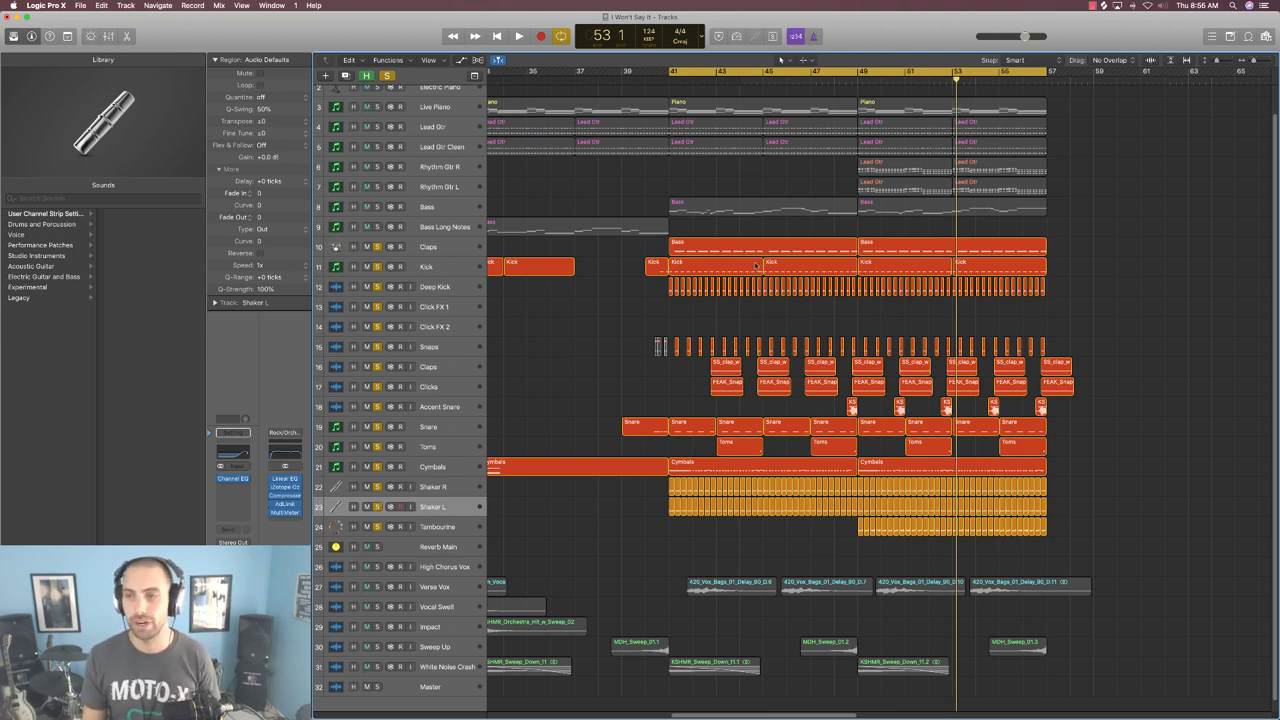
# - Fit the whole song in view and play from bar 25 into the chorus at bar 41
pyautogui.press('z')
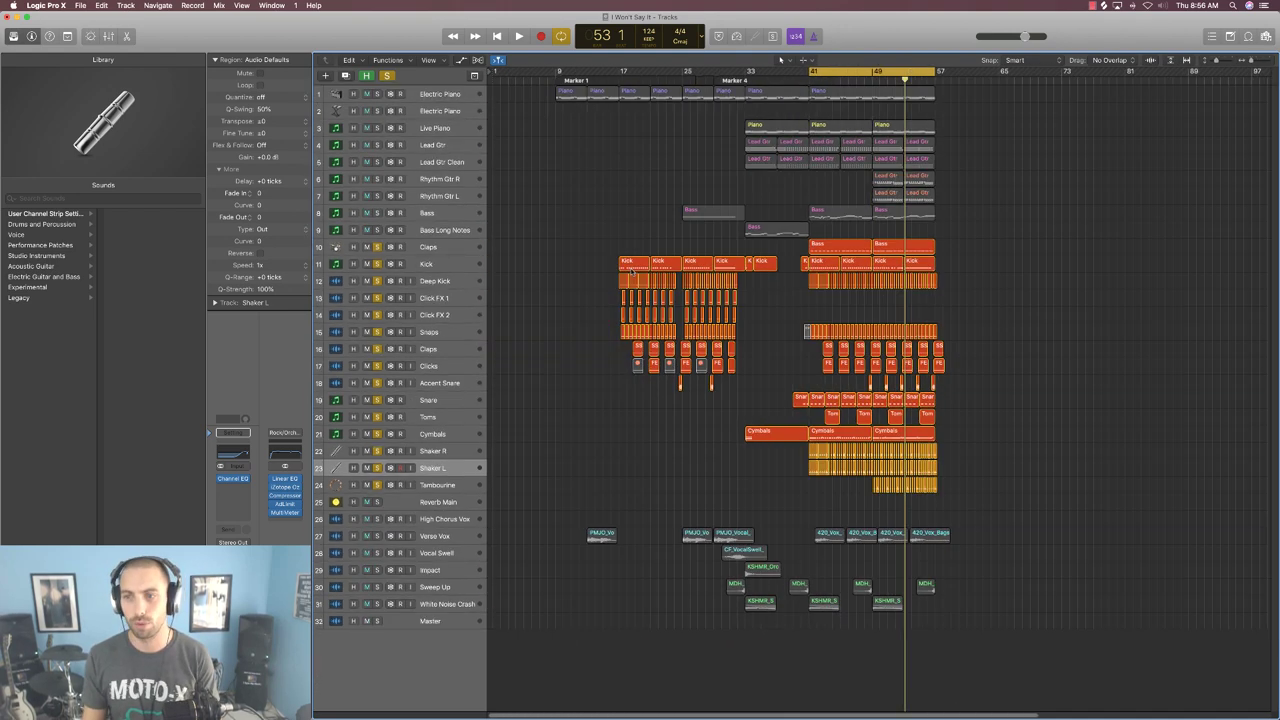
pyautogui.click(680, 78)
pyautogui.press('space')
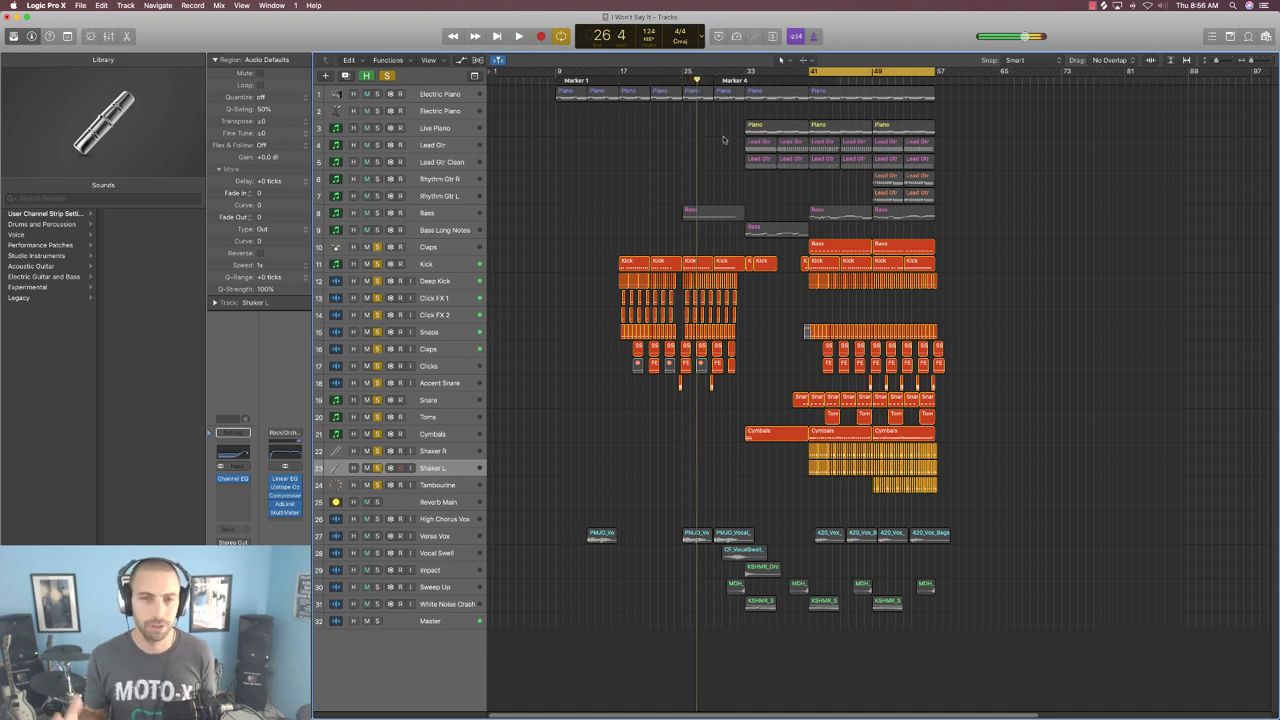
pyautogui.press('space')
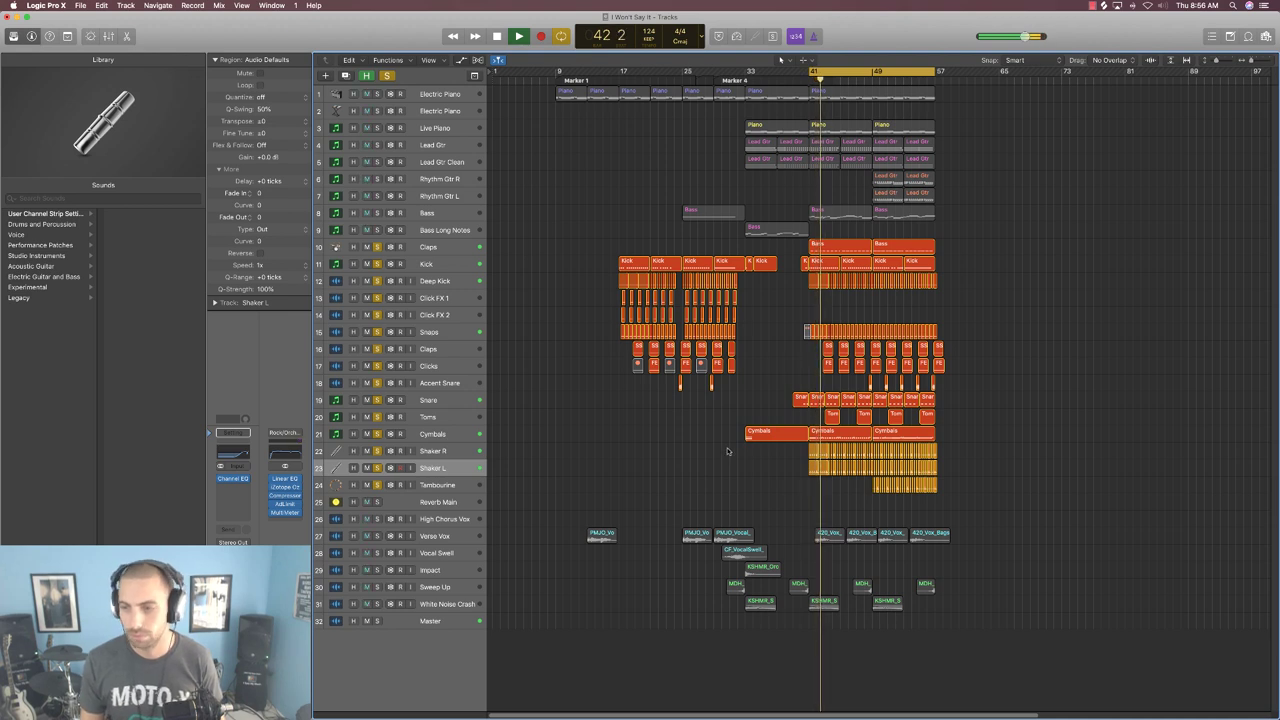
pyautogui.press('space')
# - Clear all drum and percussion solos with the global Solo button
pyautogui.click(826, 434)
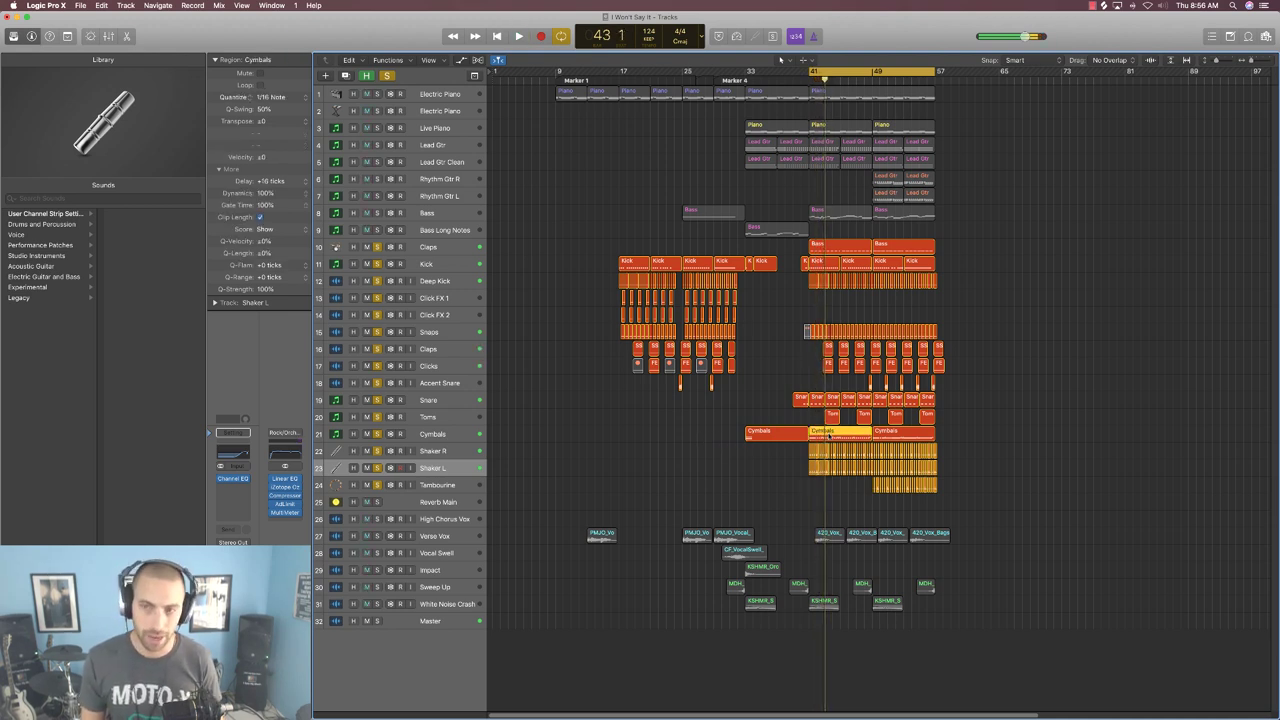
pyautogui.click(765, 412)
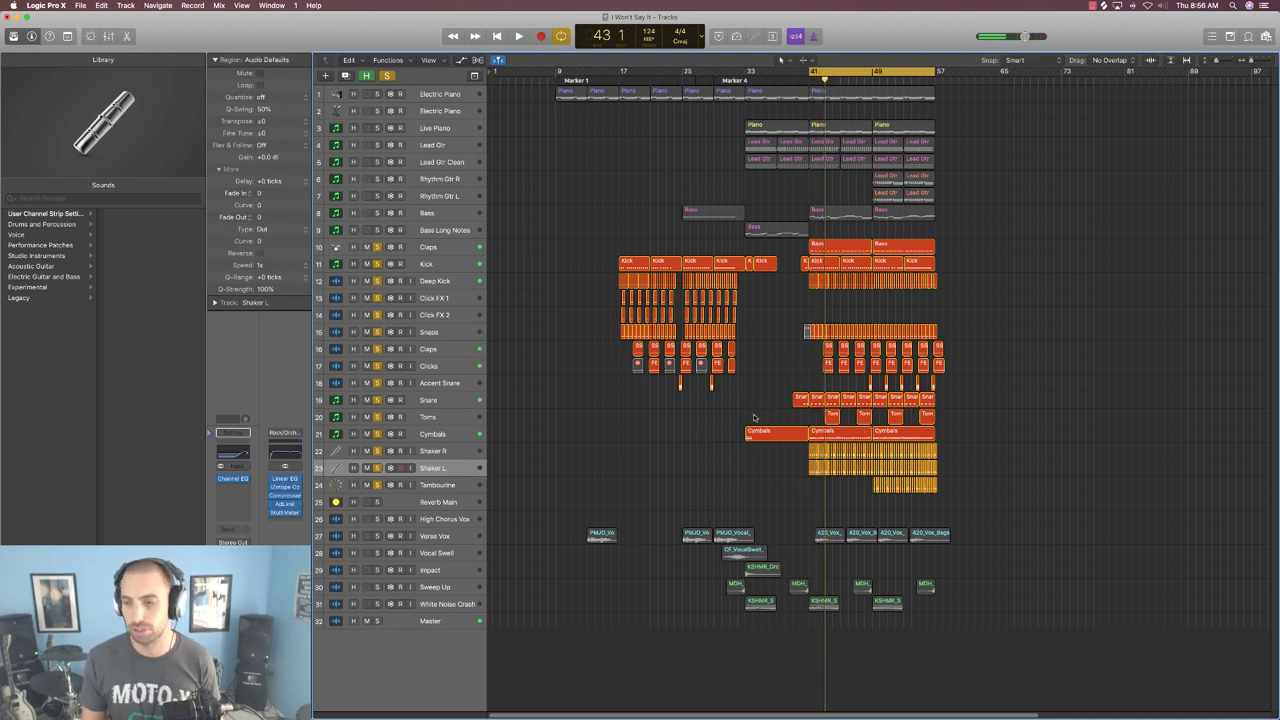
pyautogui.click(389, 76)
pyautogui.scroll(5, 776, 318)
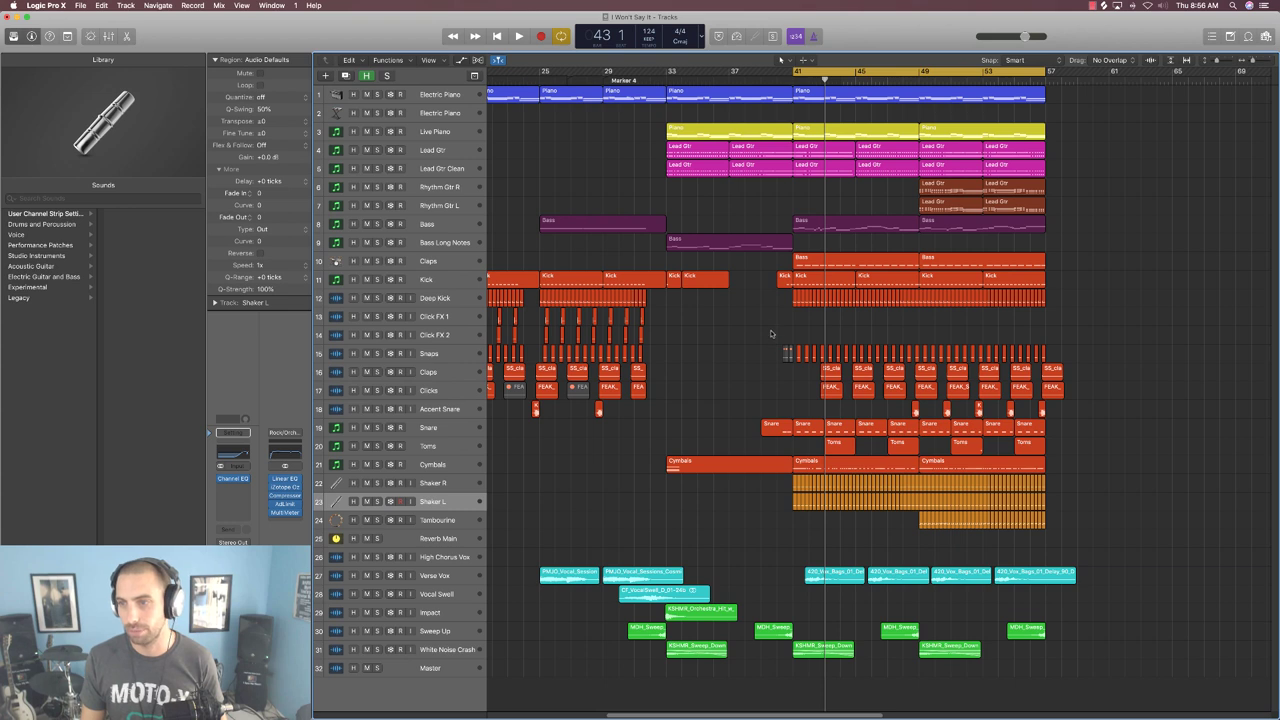
# - Play the Verse Vox track soloed from bar 41, then stop
pyautogui.click(434, 577)
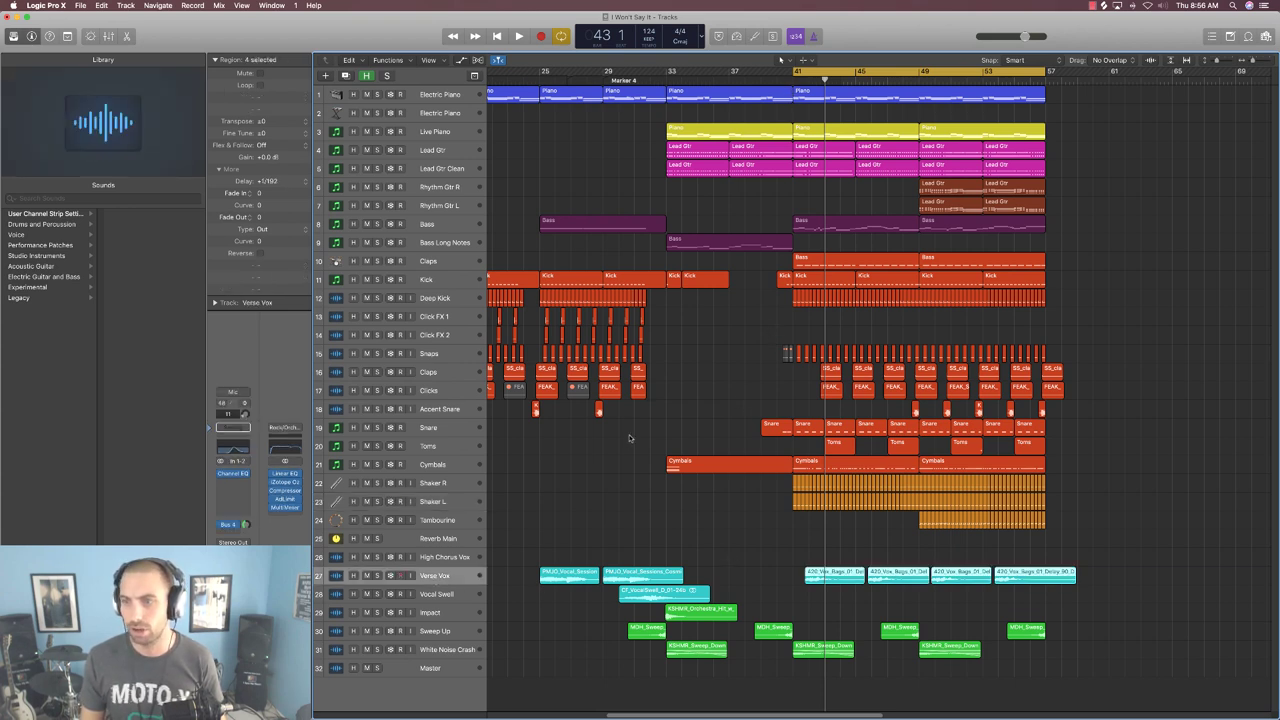
pyautogui.click(377, 576)
pyautogui.press('space')
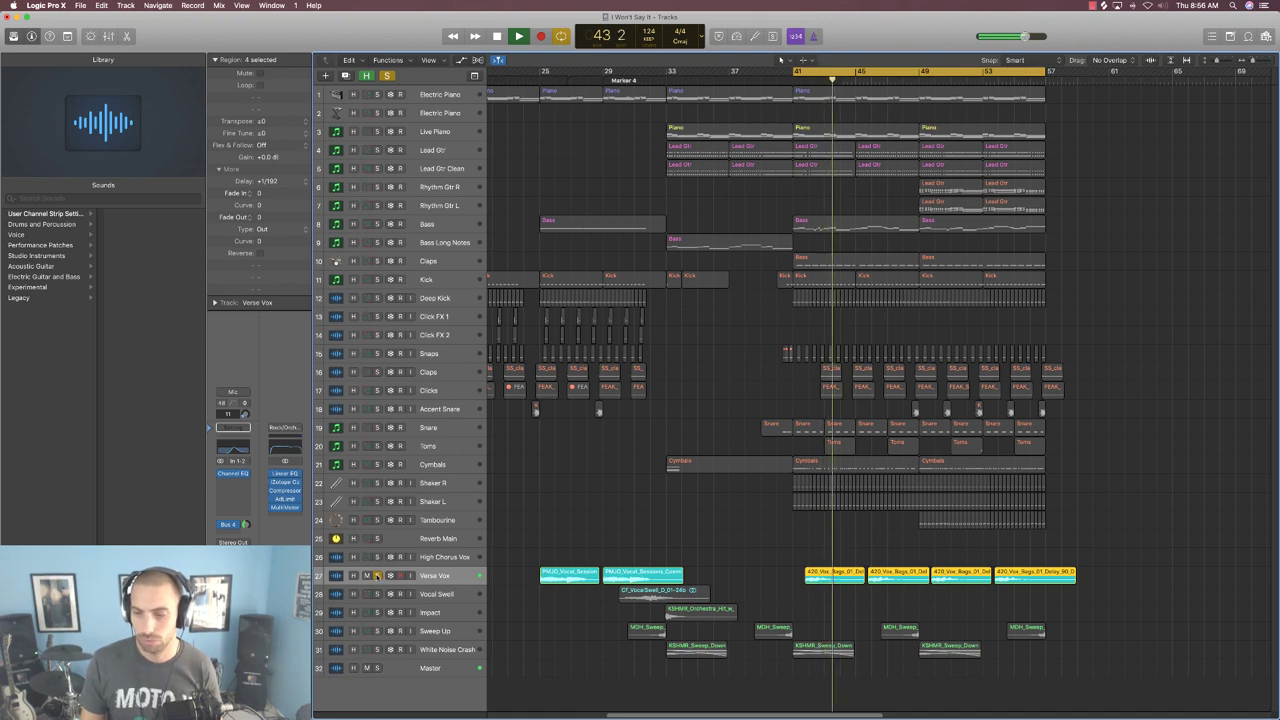
pyautogui.press('space')
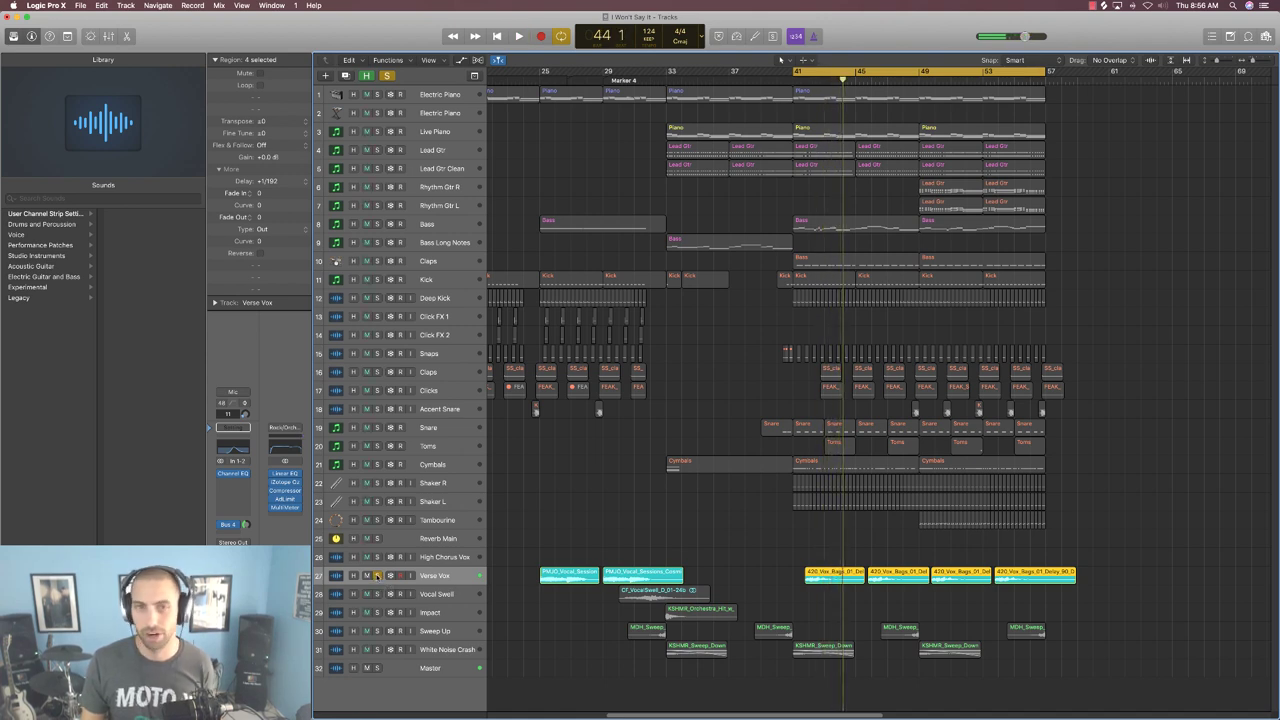
# - Unsolo Verse Vox, replay the full mix from bar 41, and zoom out on the arrangement
pyautogui.click(377, 576)
pyautogui.press('space')
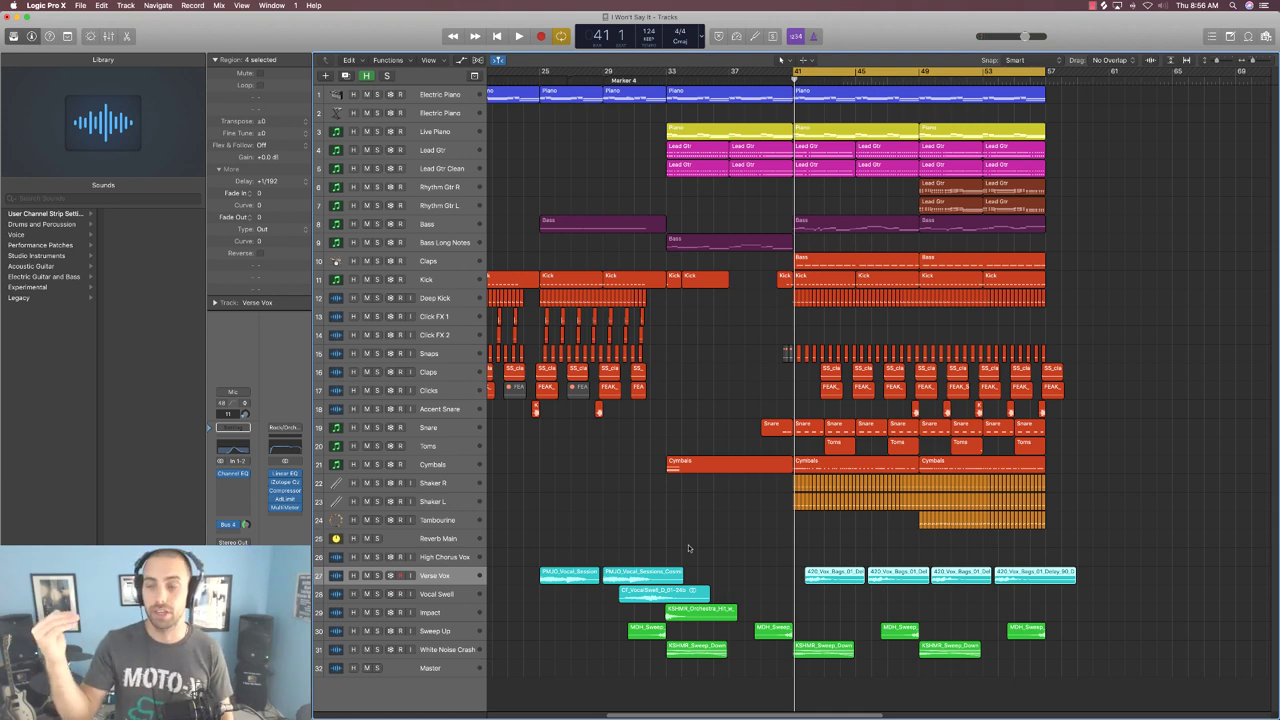
pyautogui.click(708, 531)
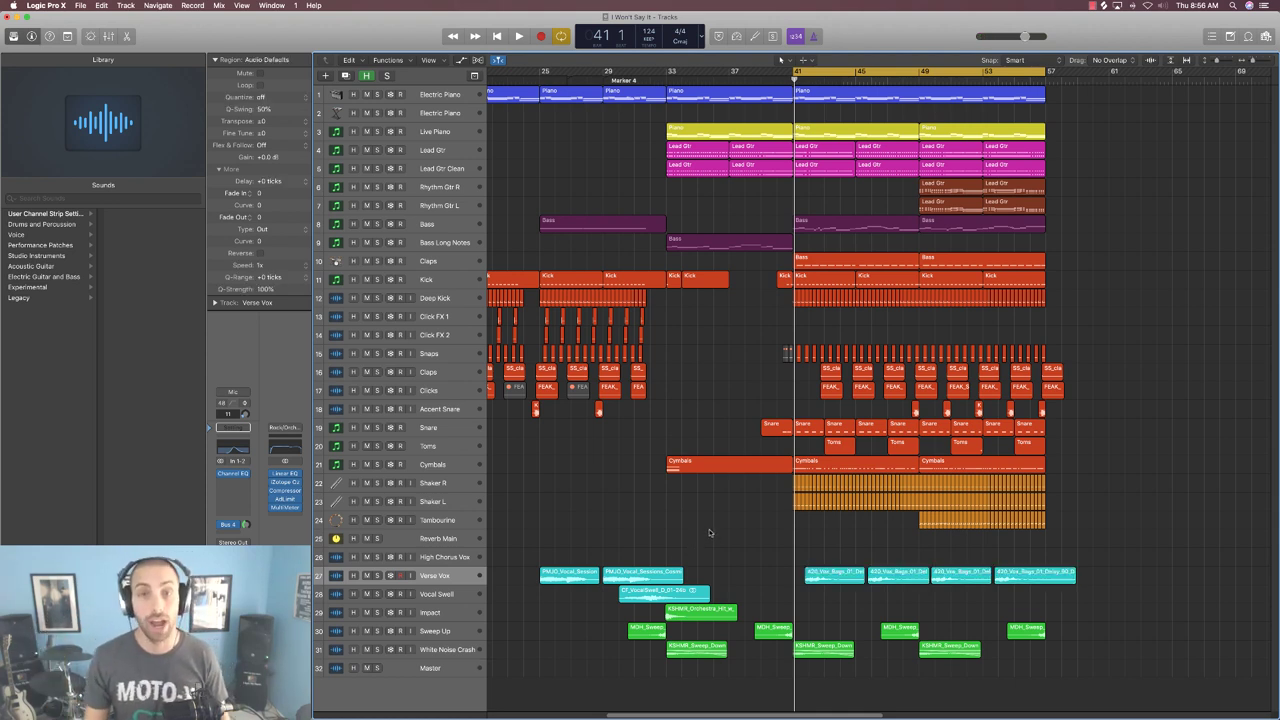
pyautogui.press('space')
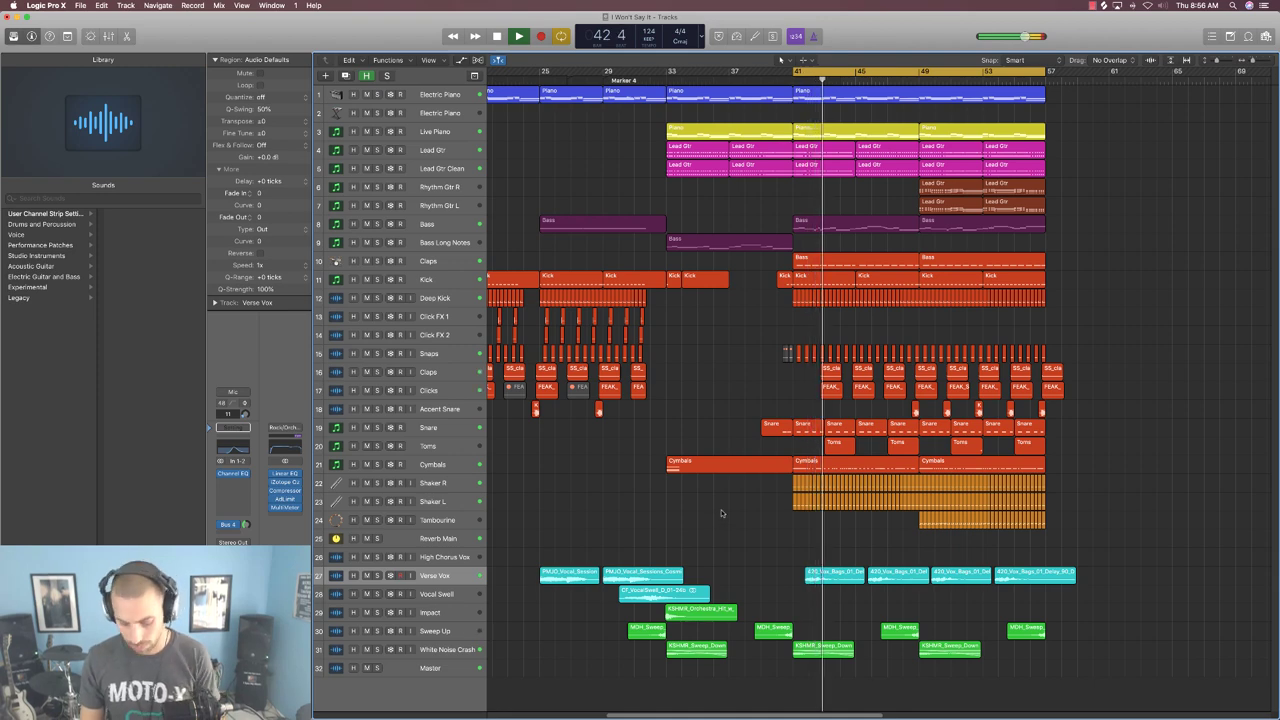
pyautogui.press('super+Left')
pyautogui.press('super+Up')
pyautogui.press('super+Left')
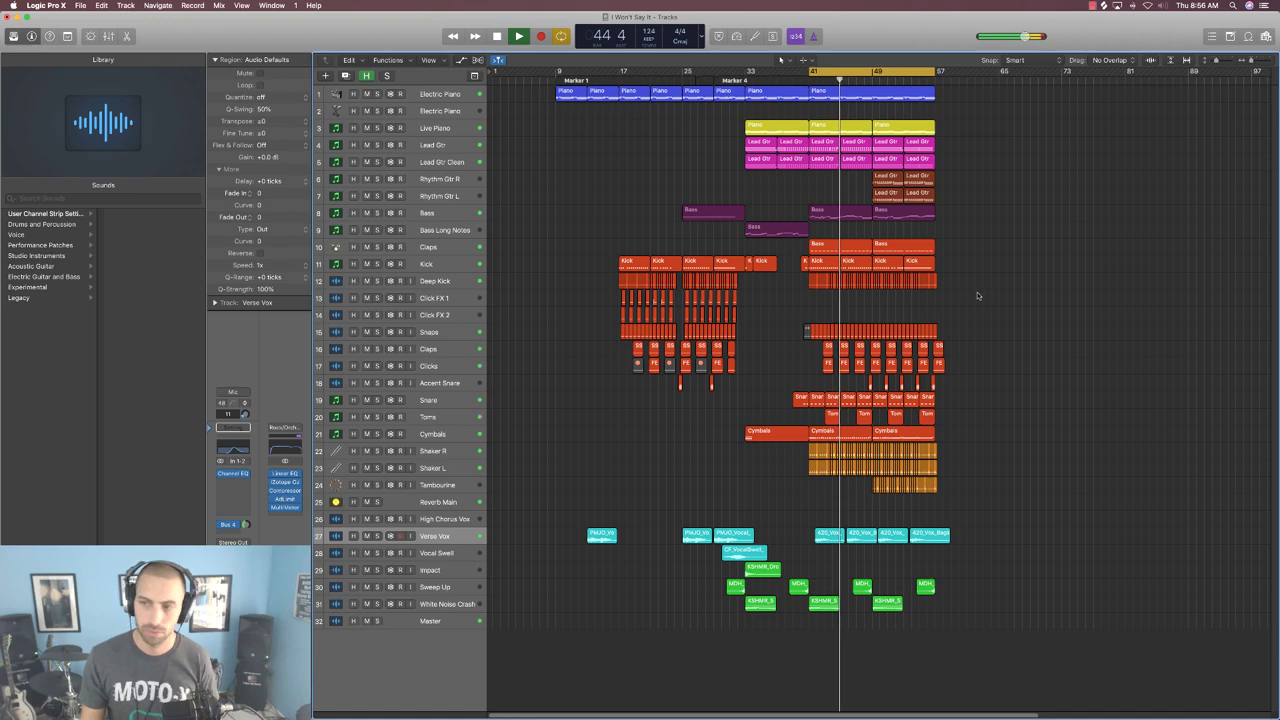
# - Zoom in on chorus bars 40–58 with taller tracks and stop playback
pyautogui.press('super+Down')
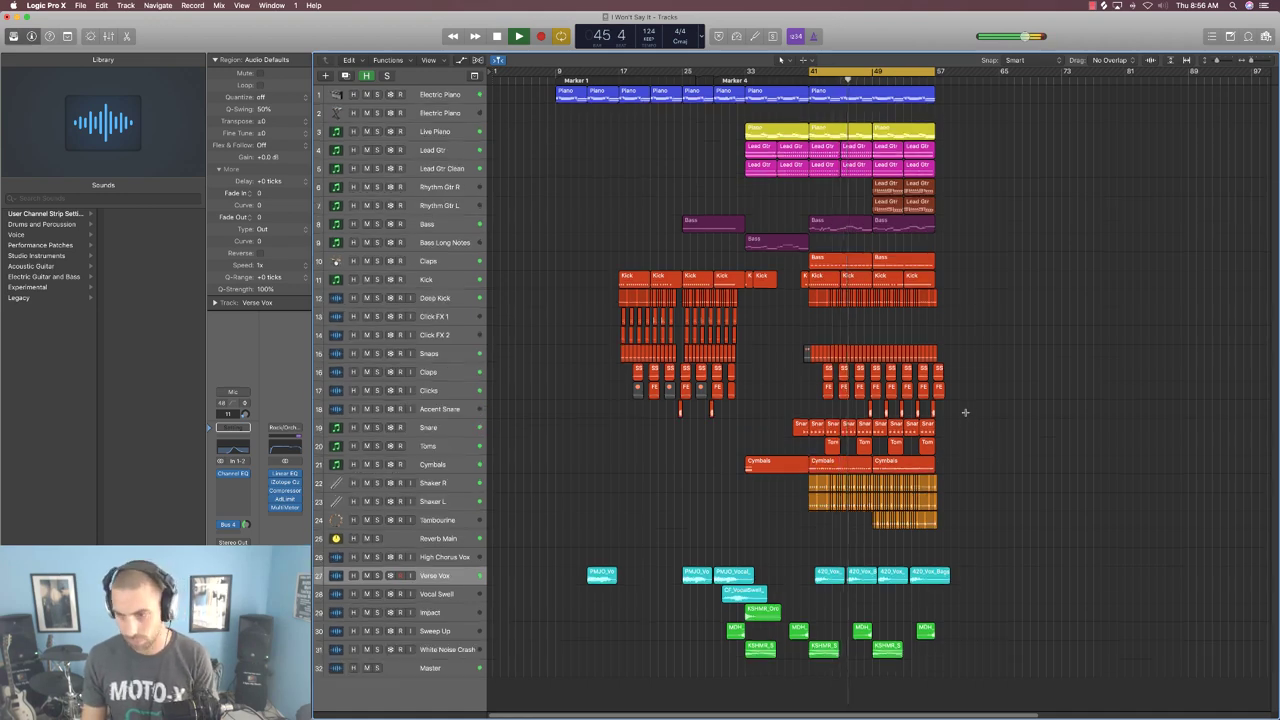
pyautogui.press('super+Right')
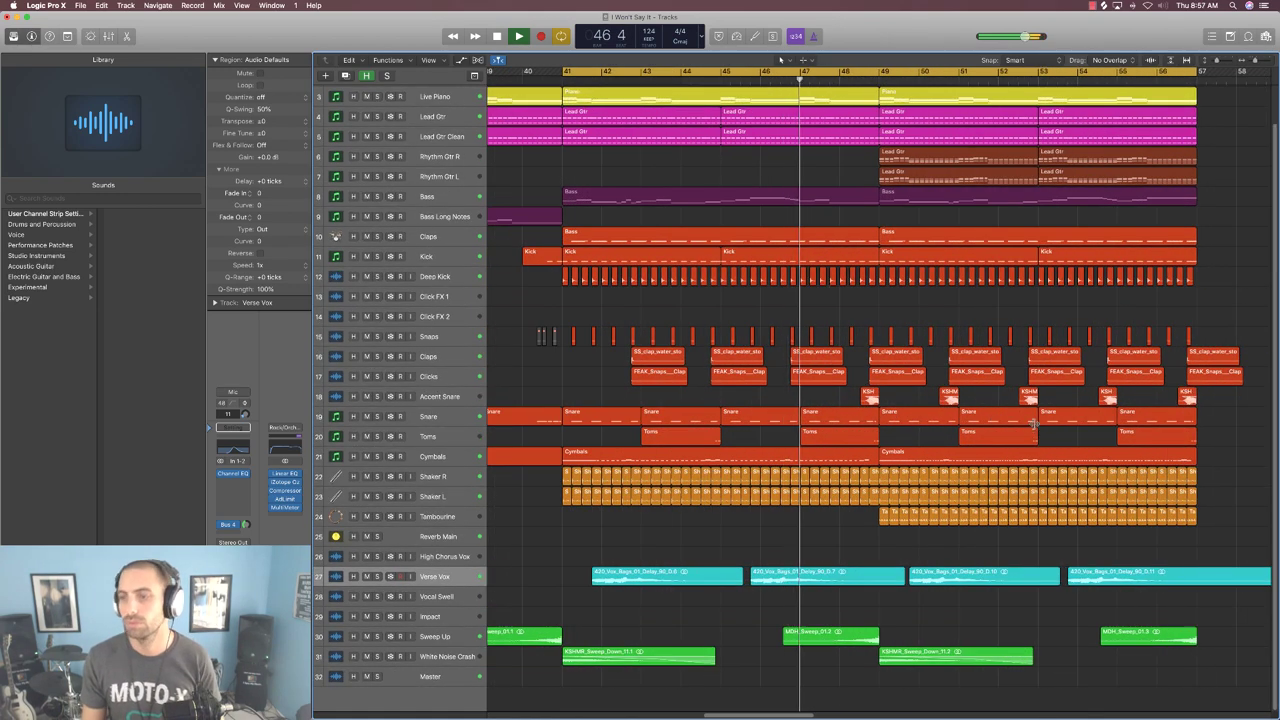
pyautogui.press('super+Left')
pyautogui.scroll(1, 1032, 421)
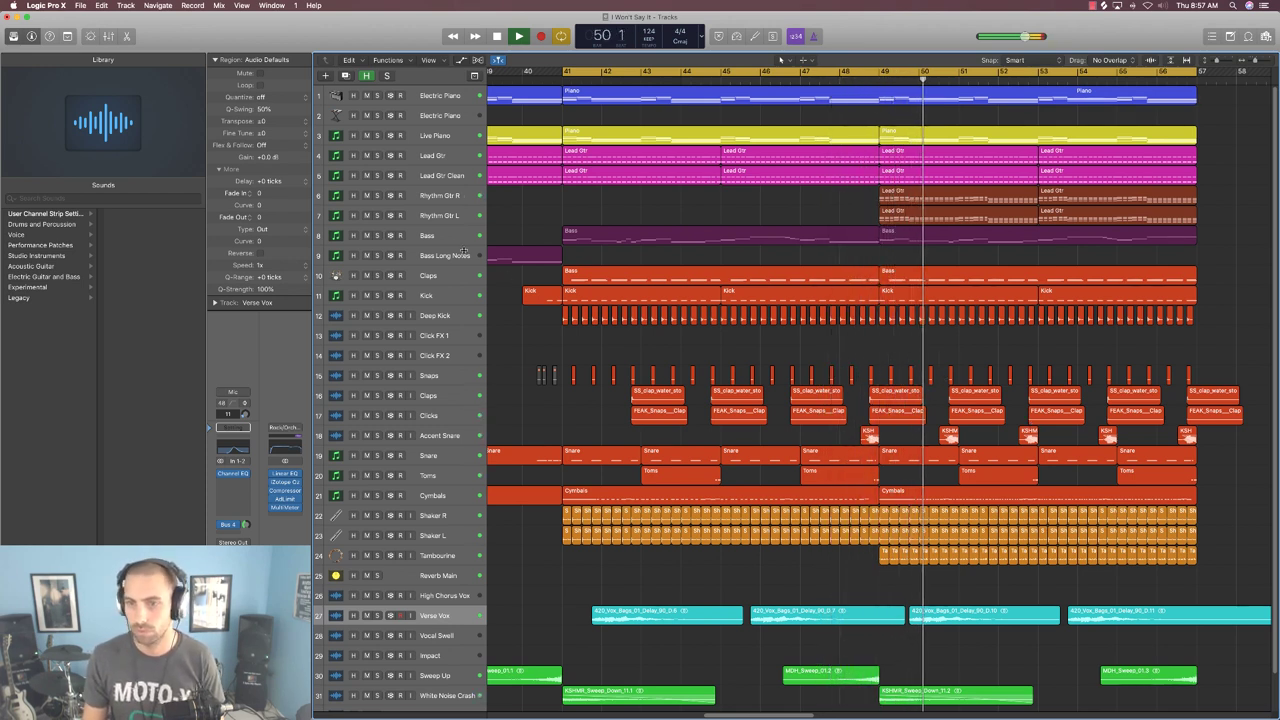
pyautogui.press('space')
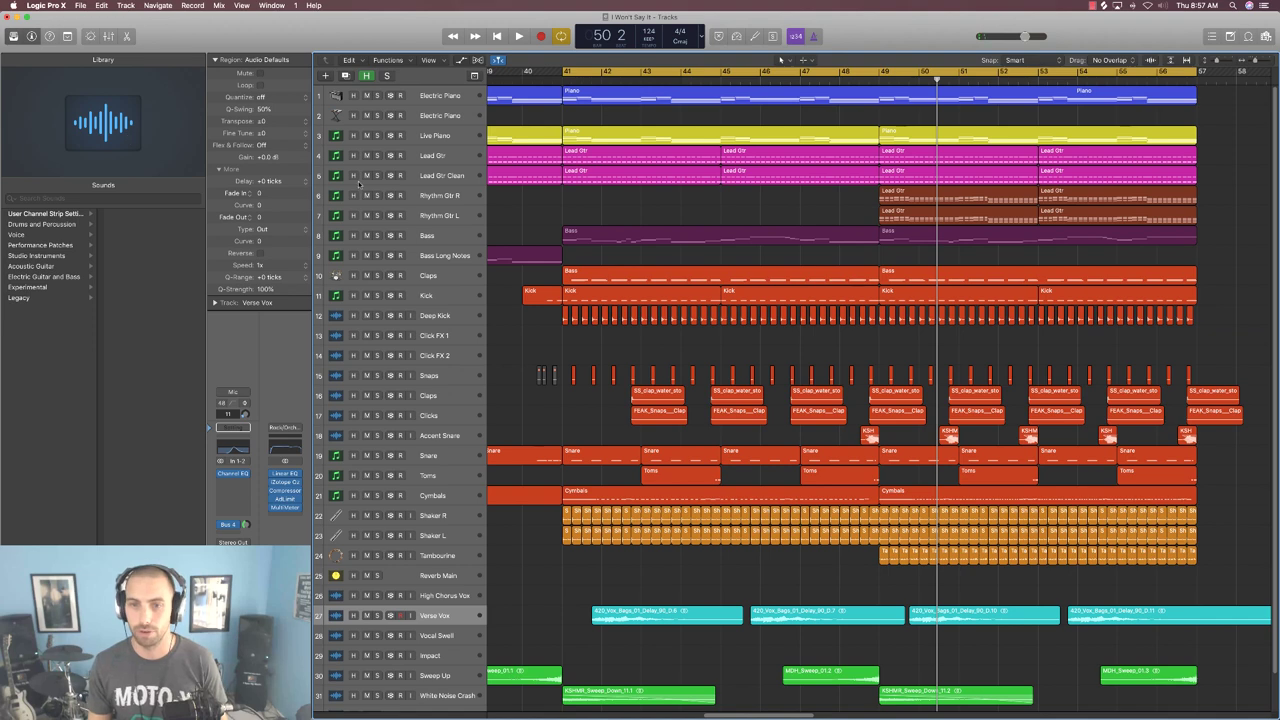
# - Play Rhythm Gtr R and L soloed from bar 48, then unsolo them and stop
pyautogui.moveTo(377, 196); pyautogui.dragTo(377, 215)
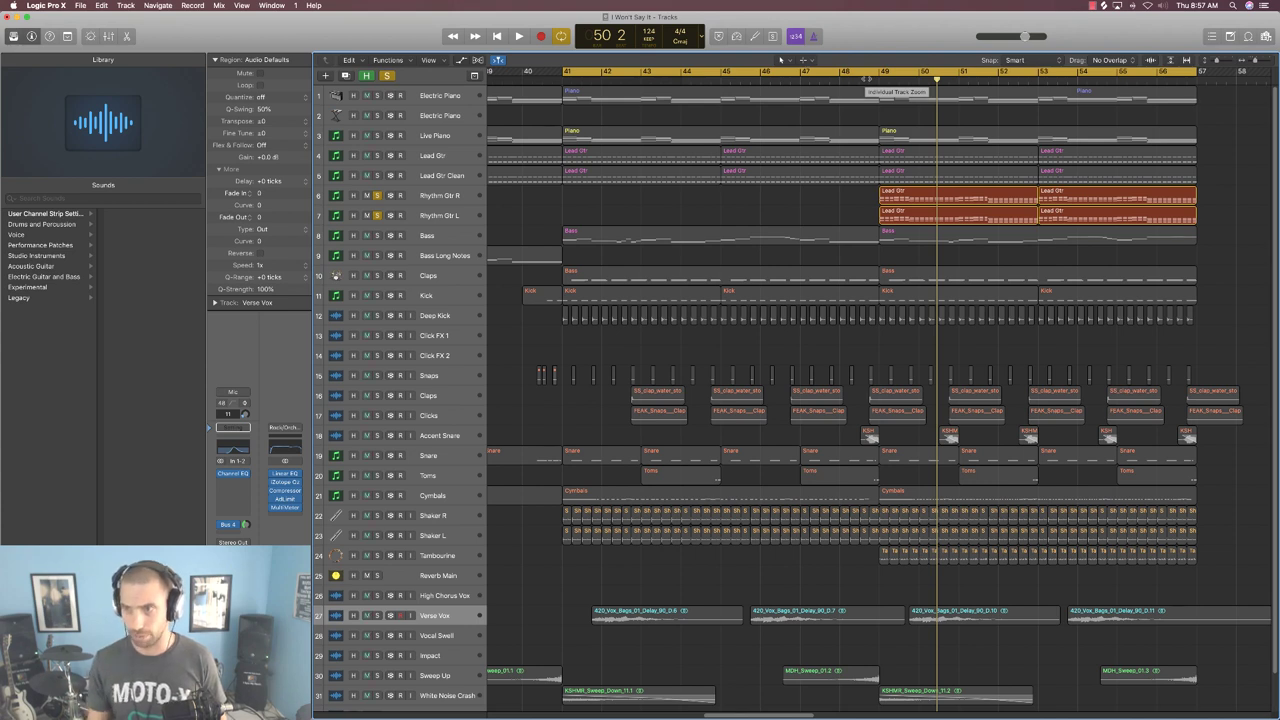
pyautogui.click(868, 78)
pyautogui.press('space')
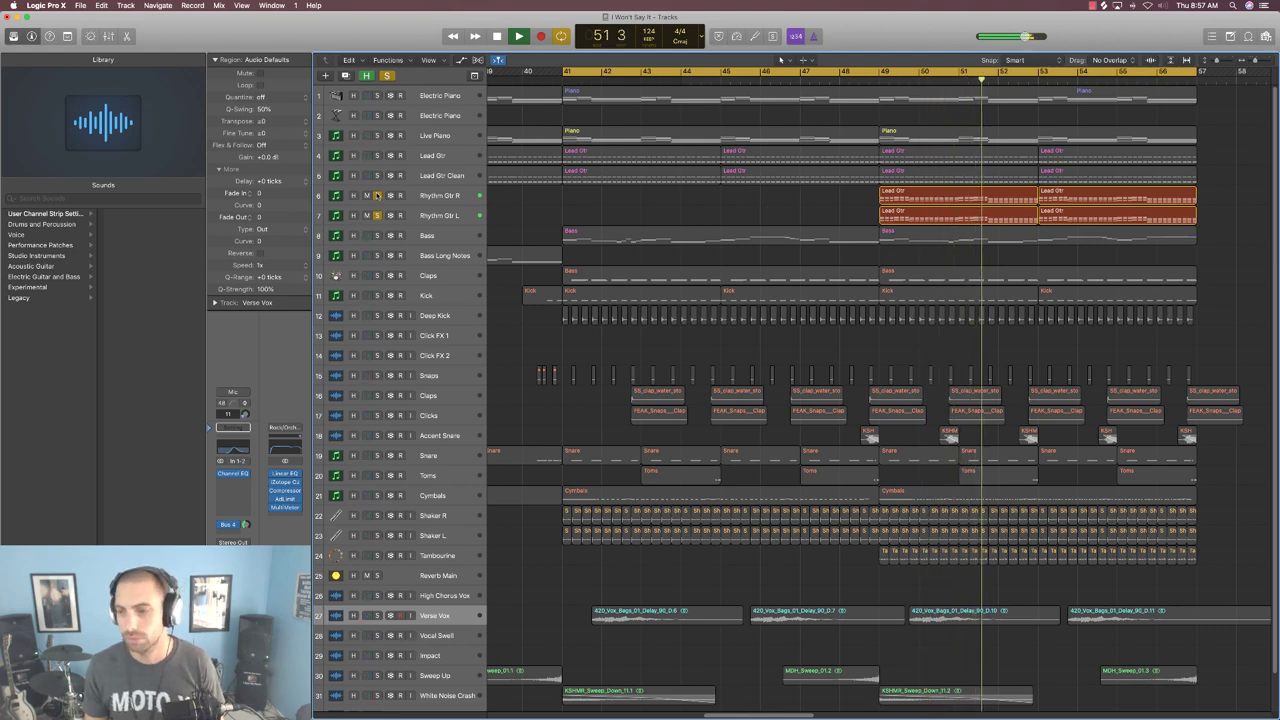
pyautogui.click(372, 215)
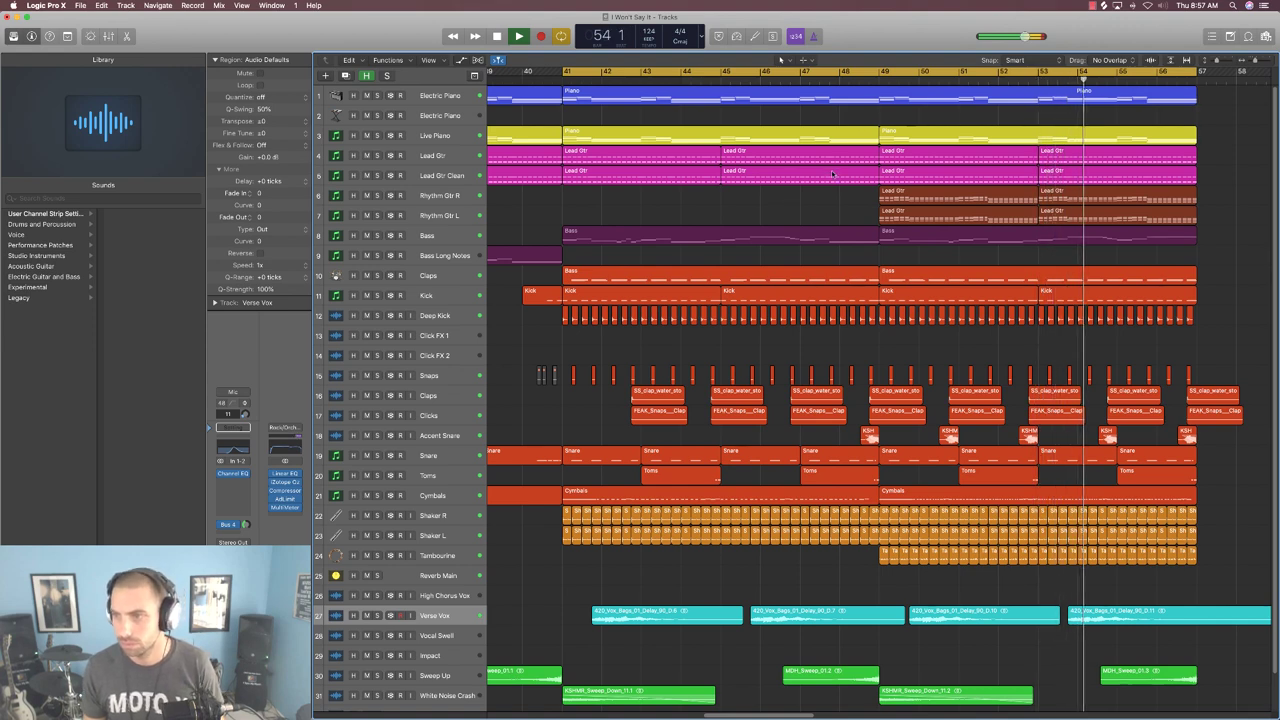
pyautogui.press('space')
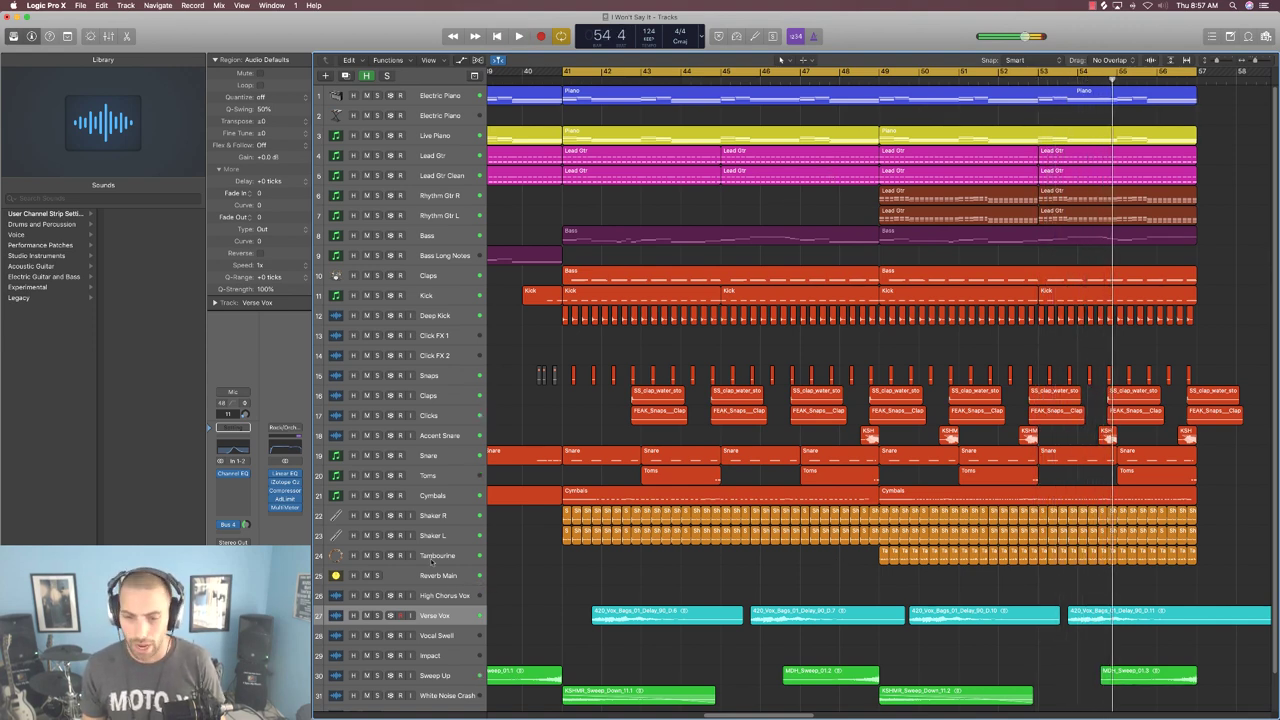
# - Play the Tambourine soloed from its regions' start, then unsolo and deselect it
pyautogui.click(433, 562)
pyautogui.click(378, 556)
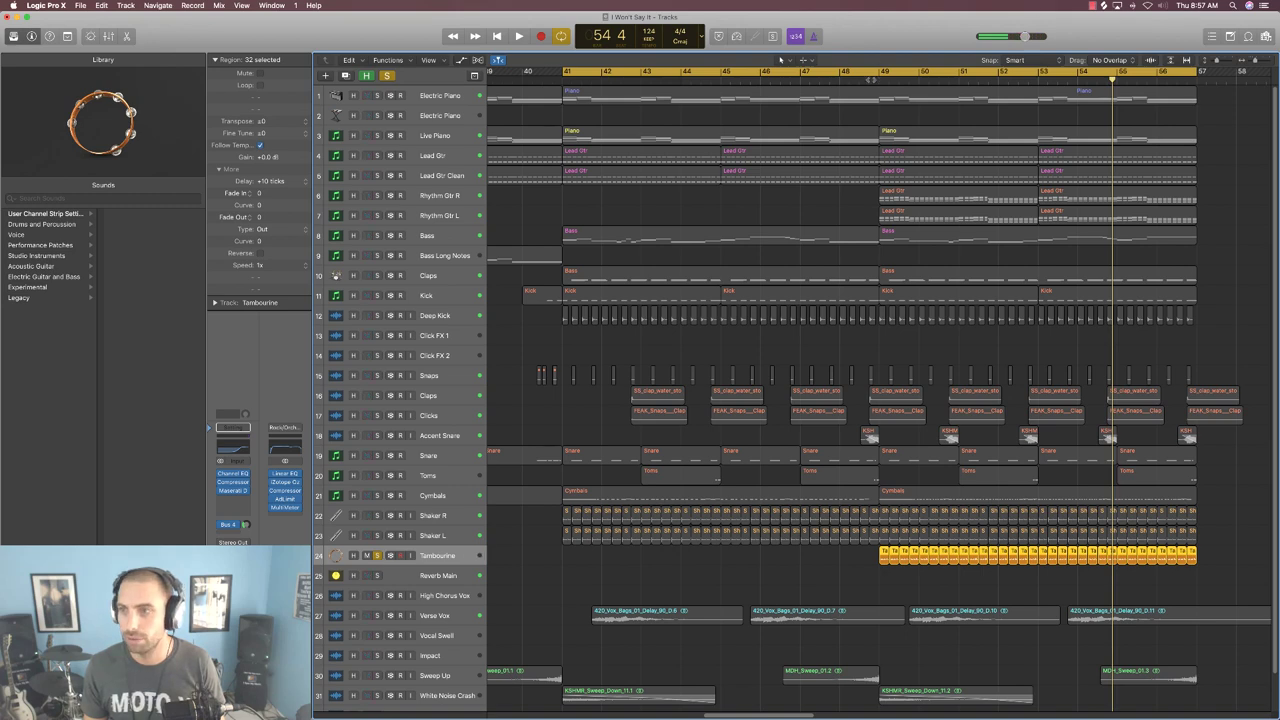
pyautogui.hotkey('shift', 'Return')
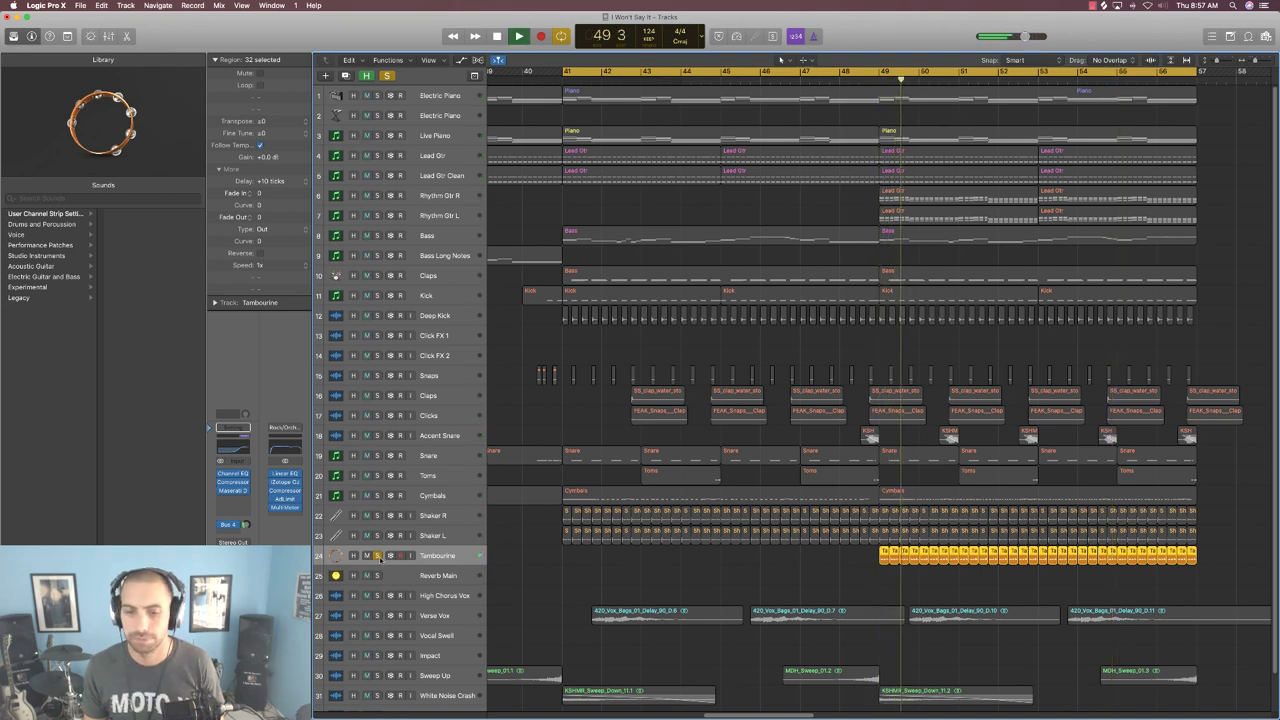
pyautogui.press('s')
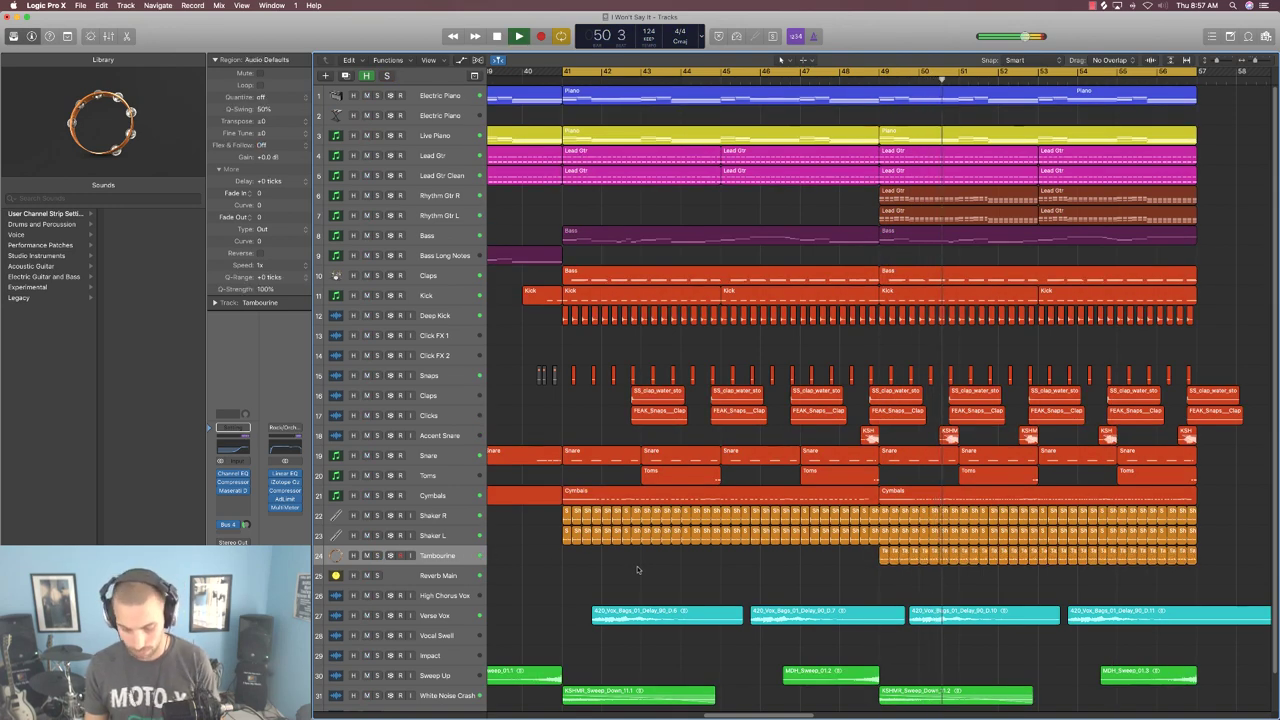
pyautogui.click(637, 570)
# - Fit the song in view and extend the cycle start to bar 9
pyautogui.press('z')
pyautogui.scroll(-10, 649, 484)
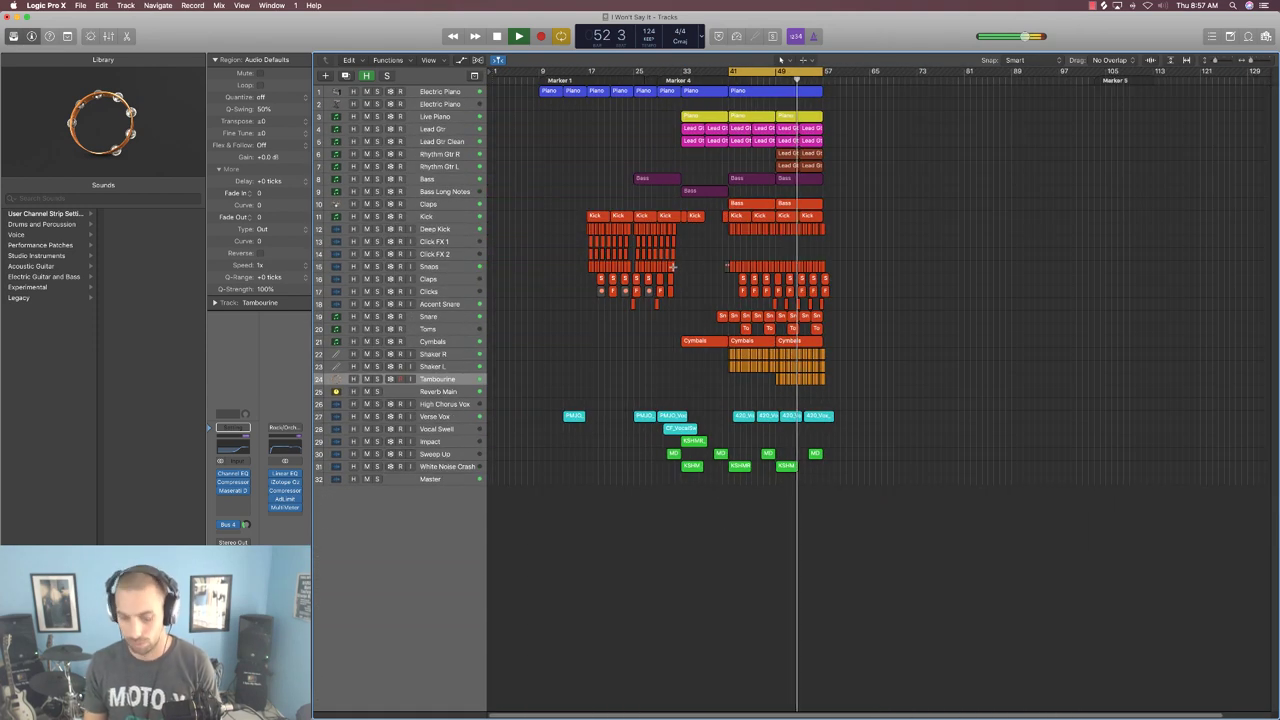
pyautogui.press('super+Down')
pyautogui.press('super+Down')
pyautogui.press('super+Down')
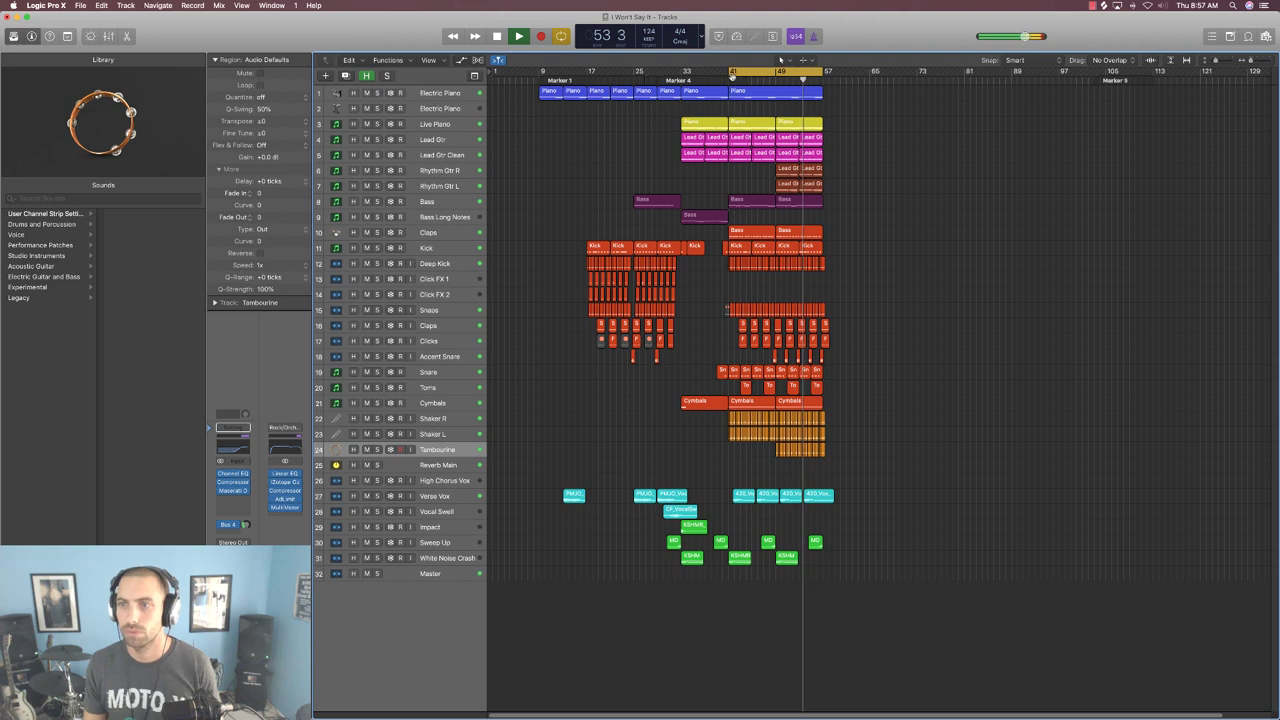
pyautogui.moveTo(733, 72); pyautogui.dragTo(540, 94)
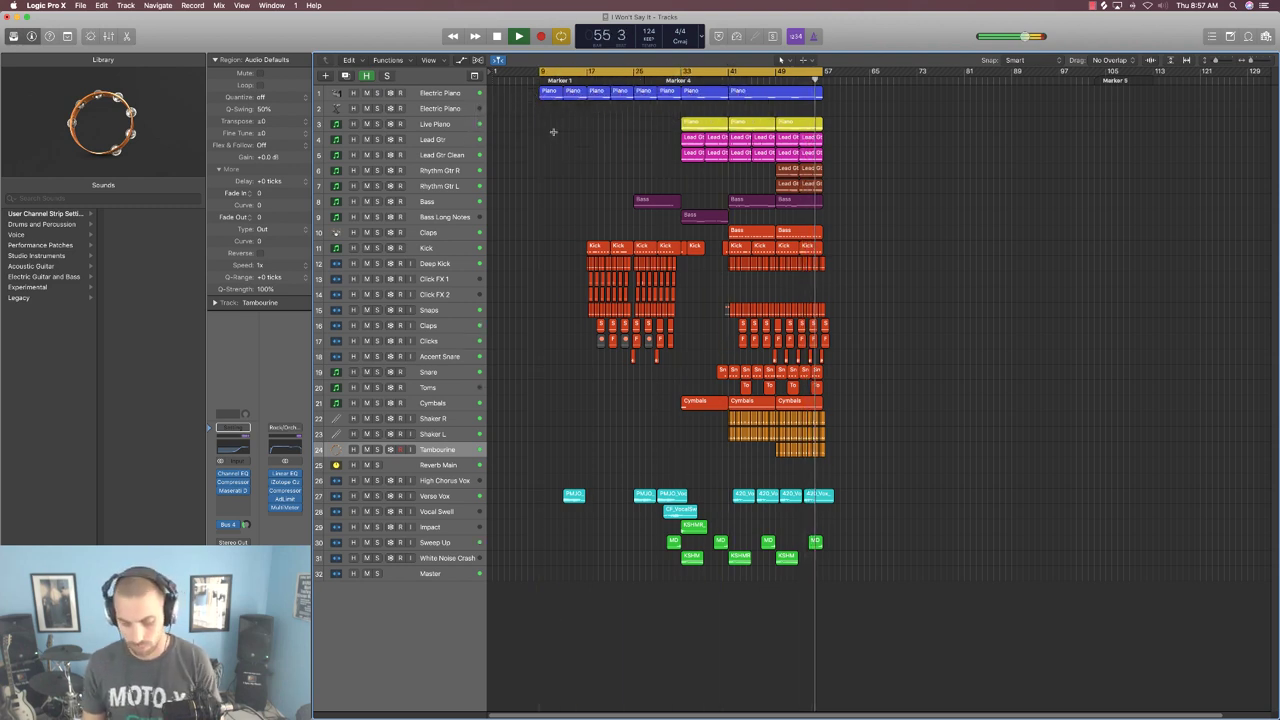
pyautogui.press('super+Right')
pyautogui.press('super+Right')
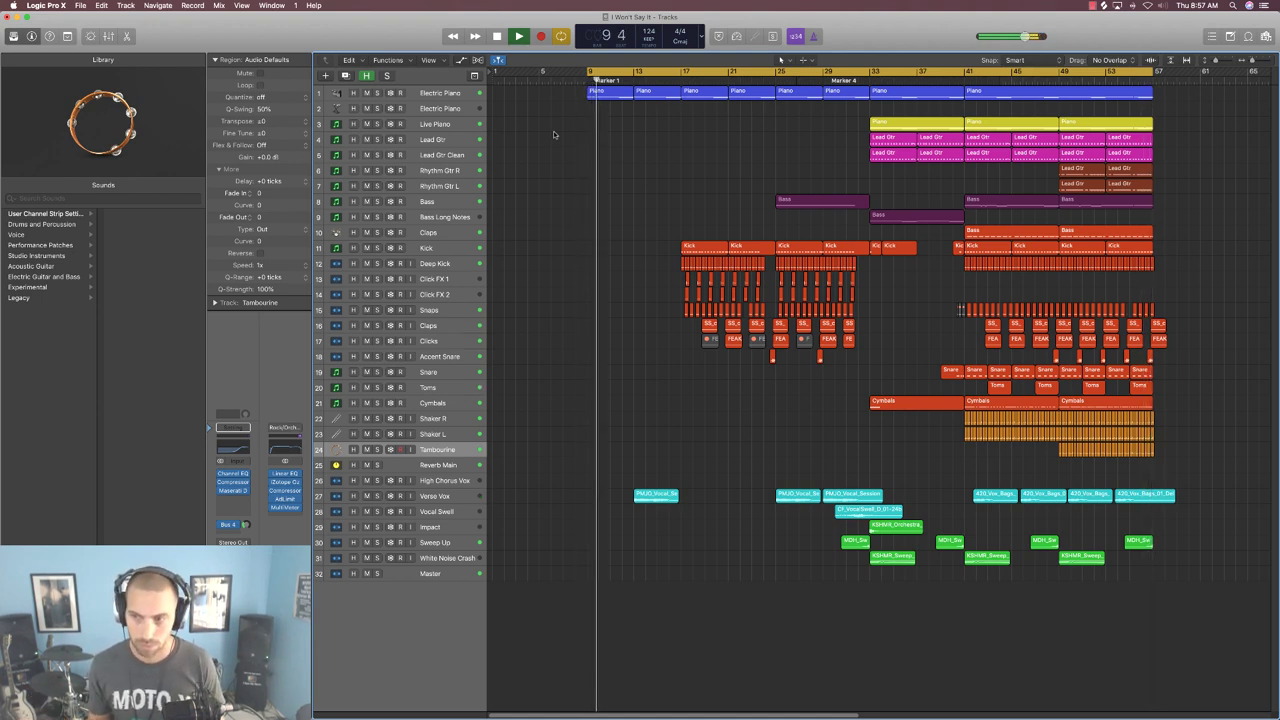
# - Stop playback at bar 10, beat 3
pyautogui.press('space')
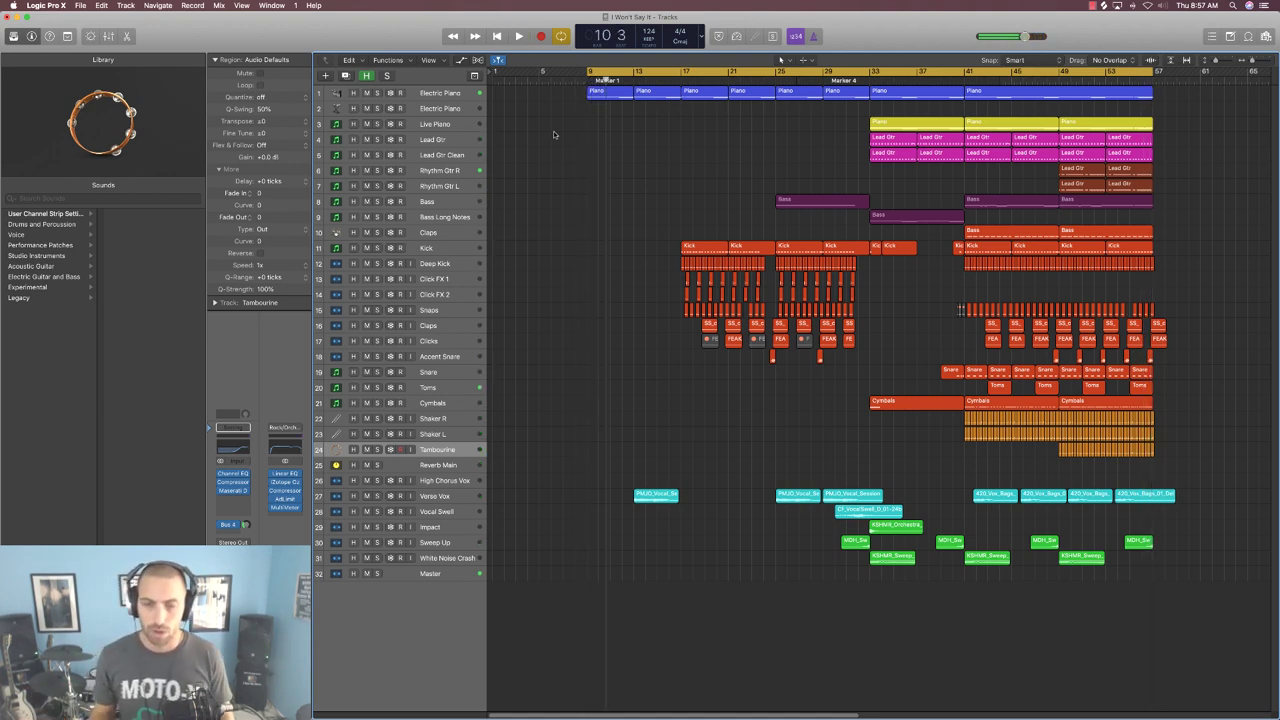